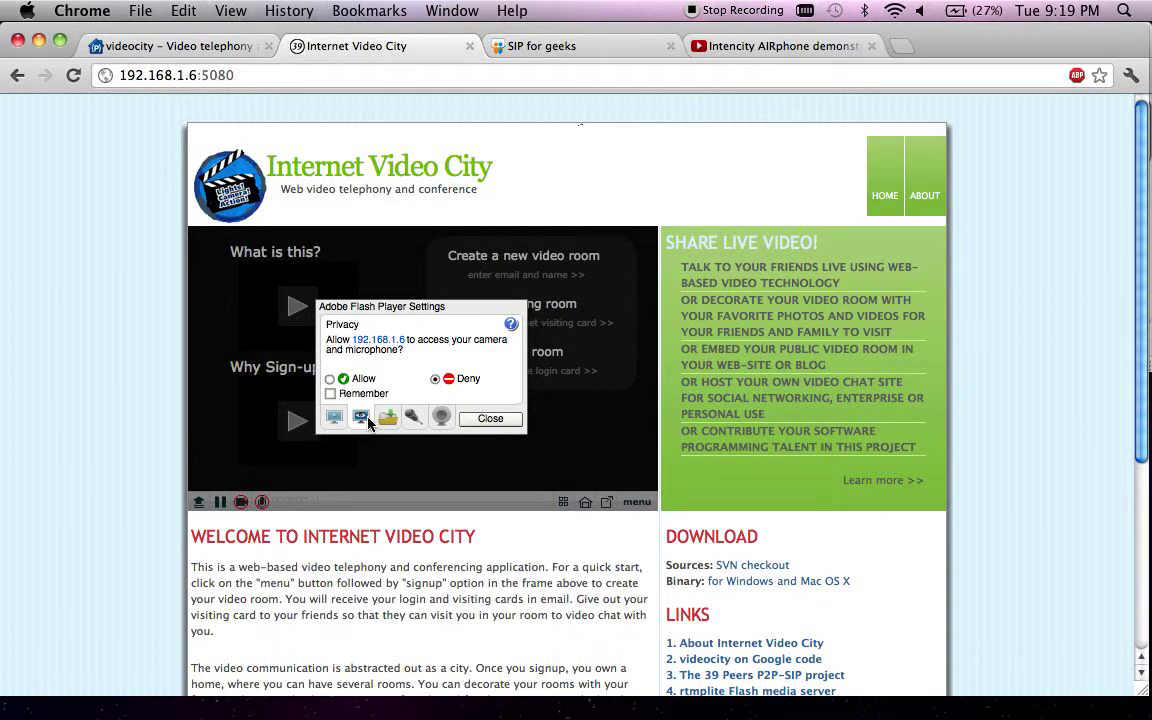
- Allow and remember camera and microphone access for Internet Video City, then close the privacy settings
{"action": "left_click", "coordinate": [329, 380]}
{"action": "left_click", "coordinate": [330, 394]}
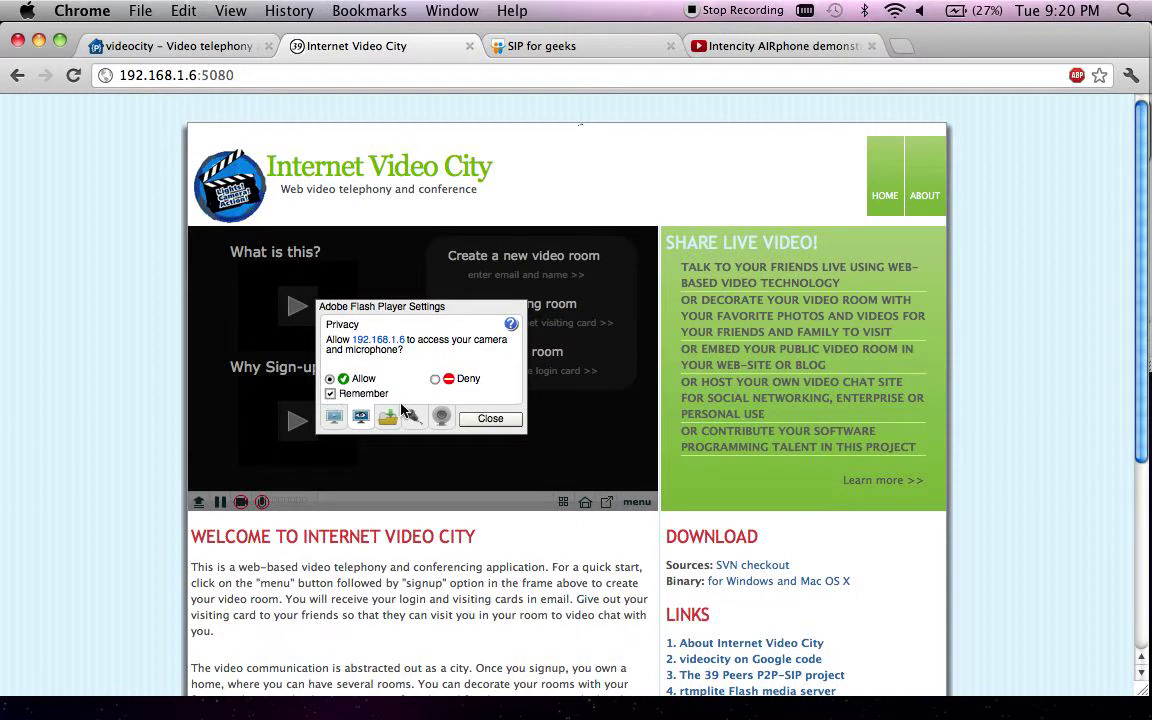
{"action": "left_click", "coordinate": [489, 420]}
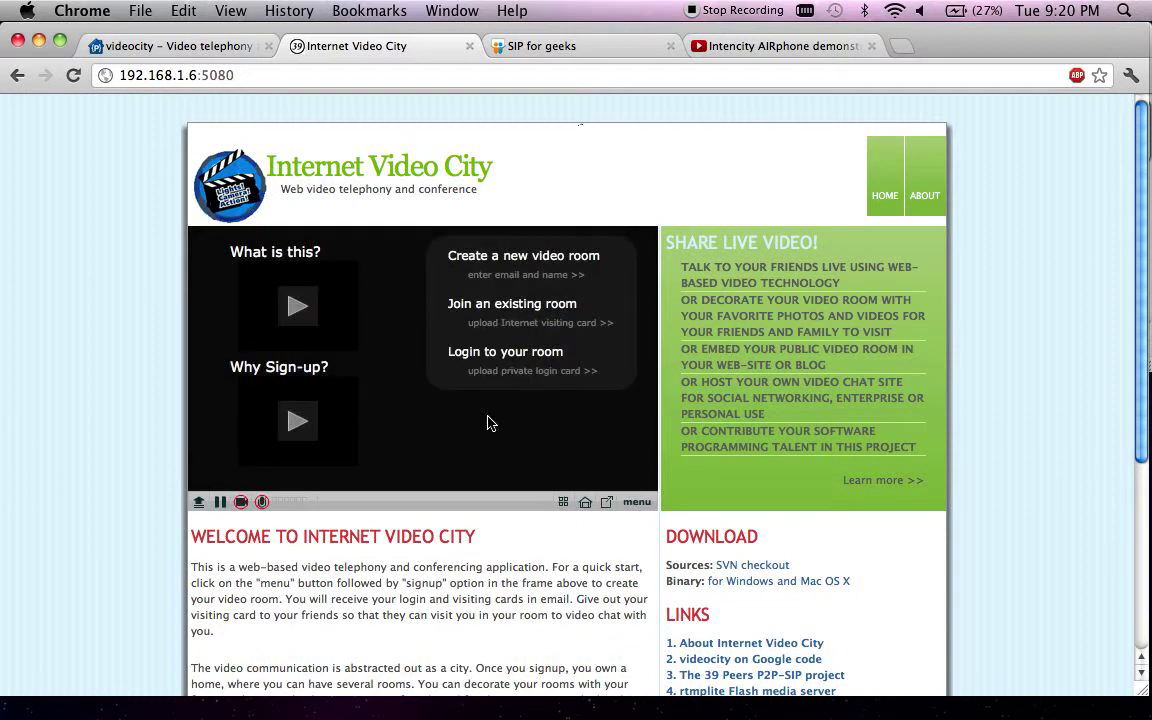
- Start a new video room and fill in the owner's full name and e-mail address
{"action": "left_click", "coordinate": [506, 285]}
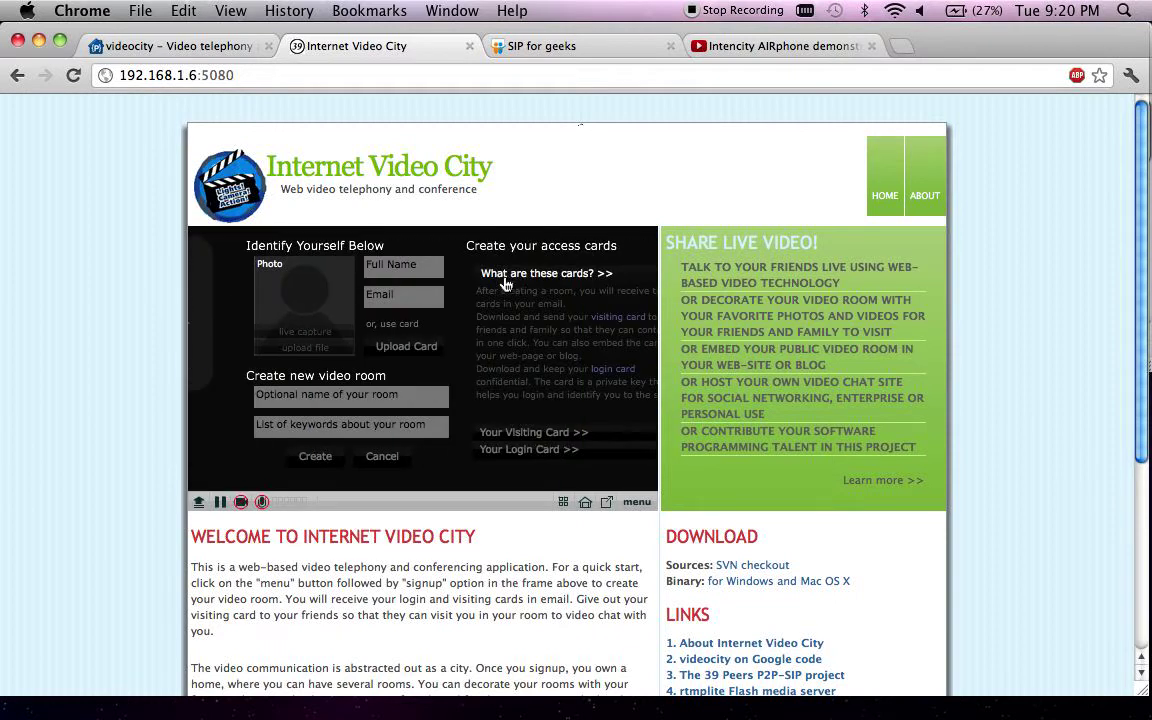
{"action": "left_click", "coordinate": [379, 267]}
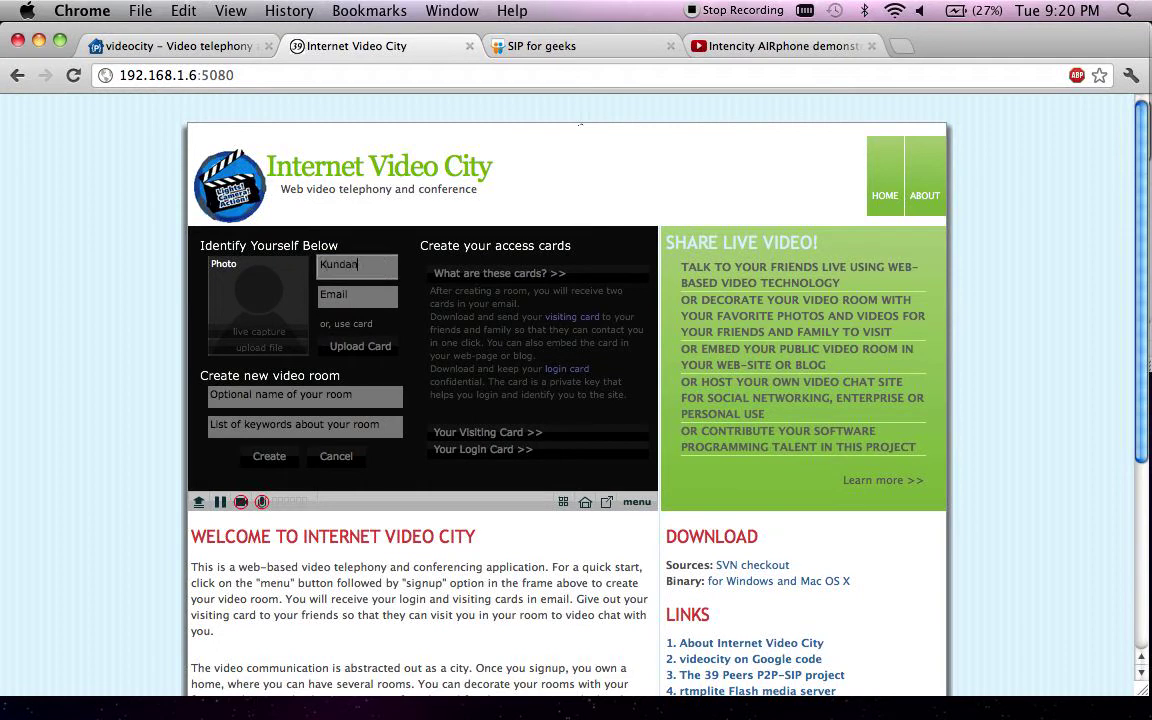
{"action": "key", "text": "Tab"}
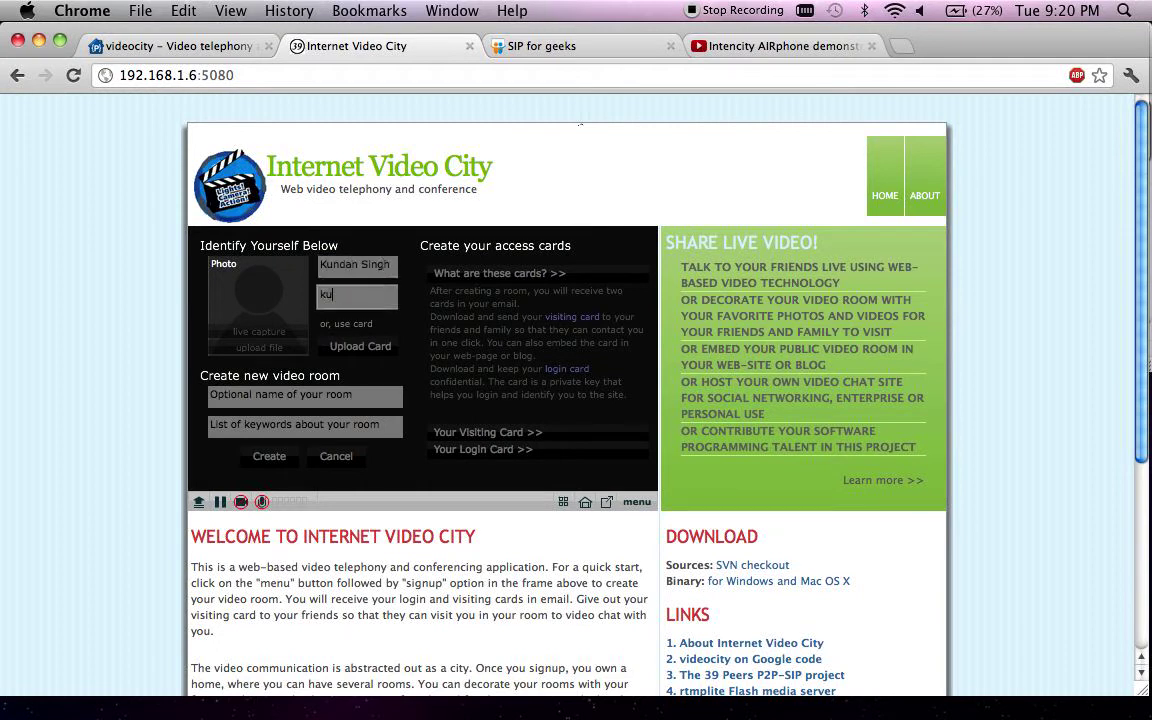
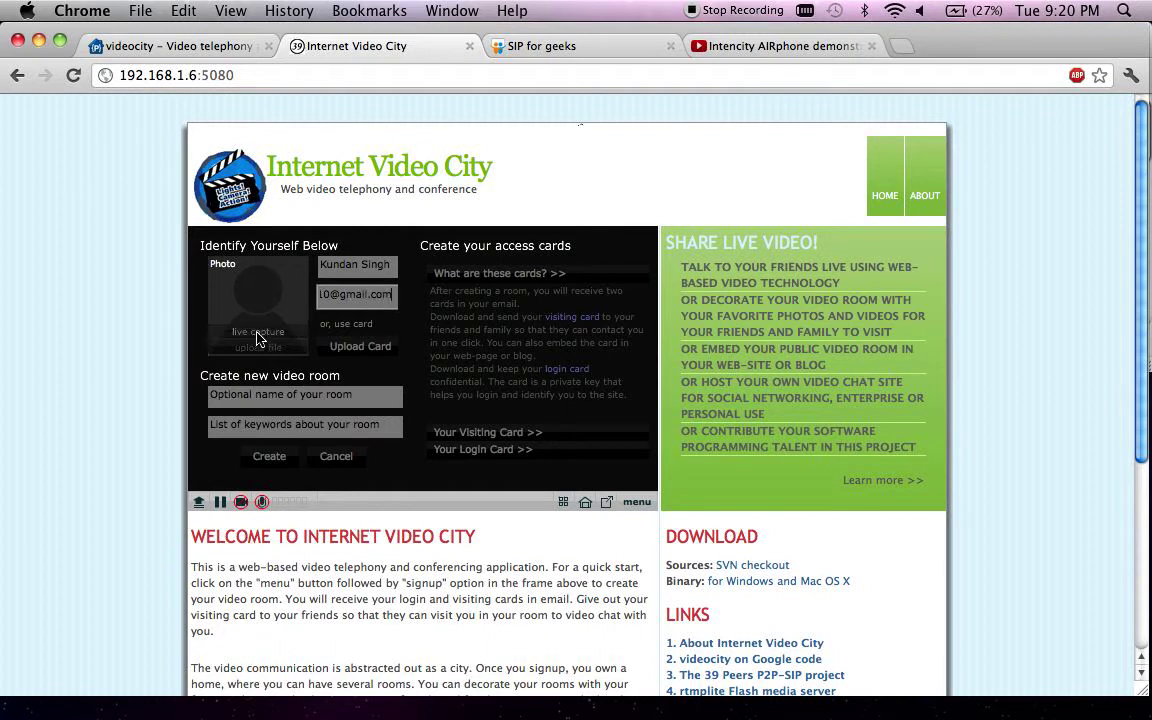
- Capture a live webcam profile photo and enter the keywords 'Python, programming'
{"action": "left_click", "coordinate": [257, 333]}
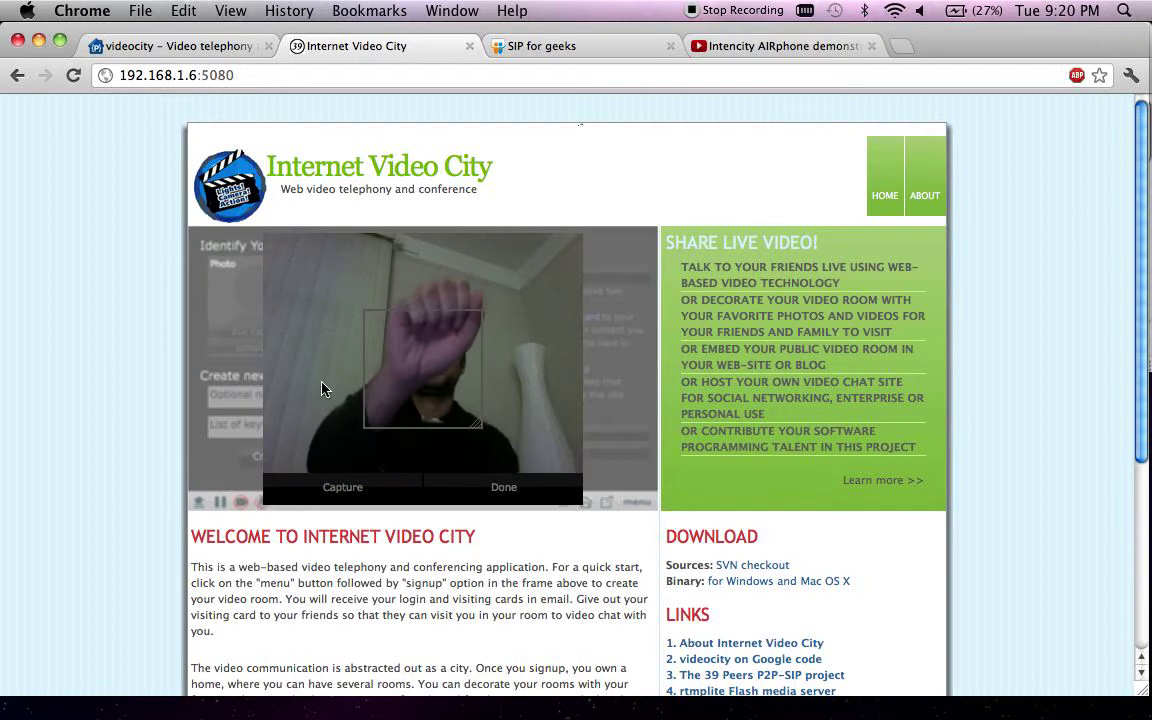
{"action": "left_click", "coordinate": [504, 487]}
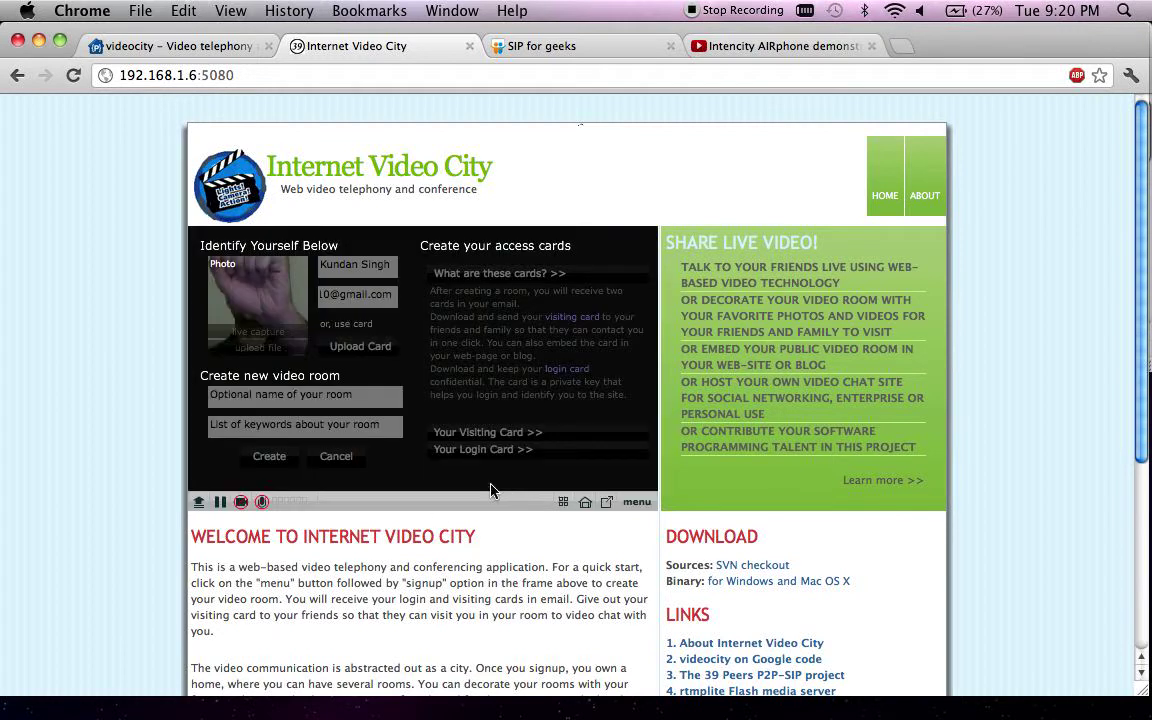
{"action": "left_click", "coordinate": [316, 427]}
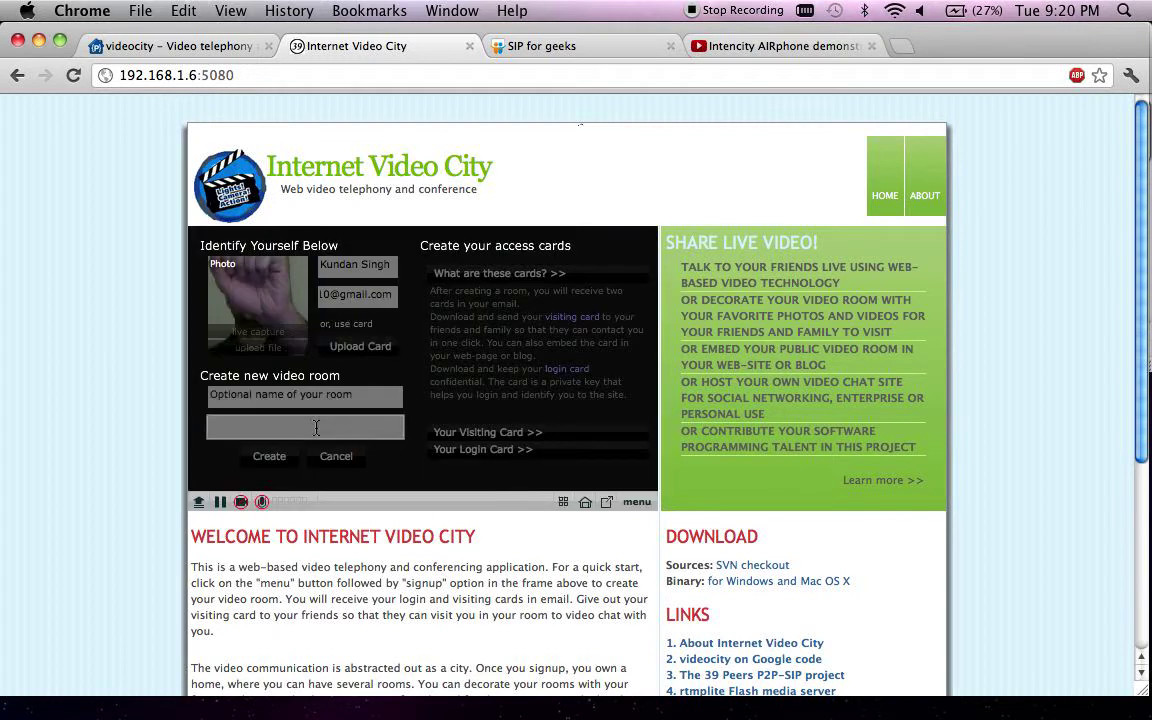
{"action": "type", "text": "Python, programming"}
- Preview the visiting and login cards, give the visiting card a lavender background, and create the room
{"action": "left_click", "coordinate": [470, 434]}
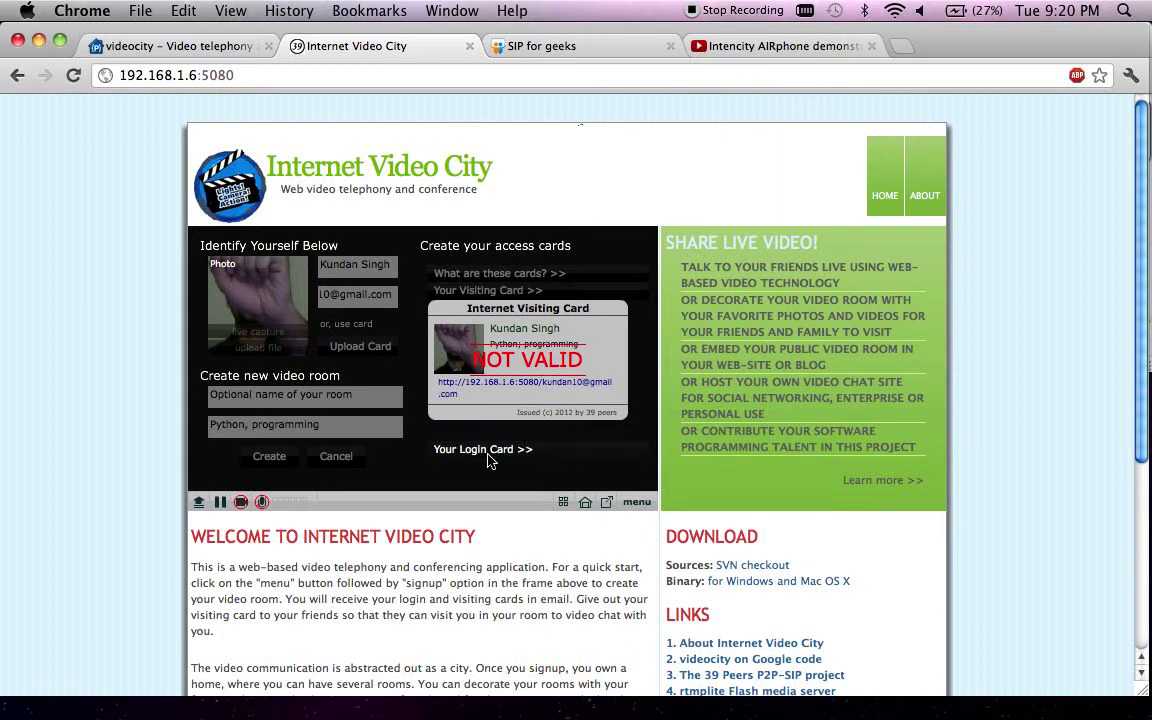
{"action": "left_click", "coordinate": [476, 449]}
{"action": "left_click", "coordinate": [490, 292]}
{"action": "left_click", "coordinate": [448, 409]}
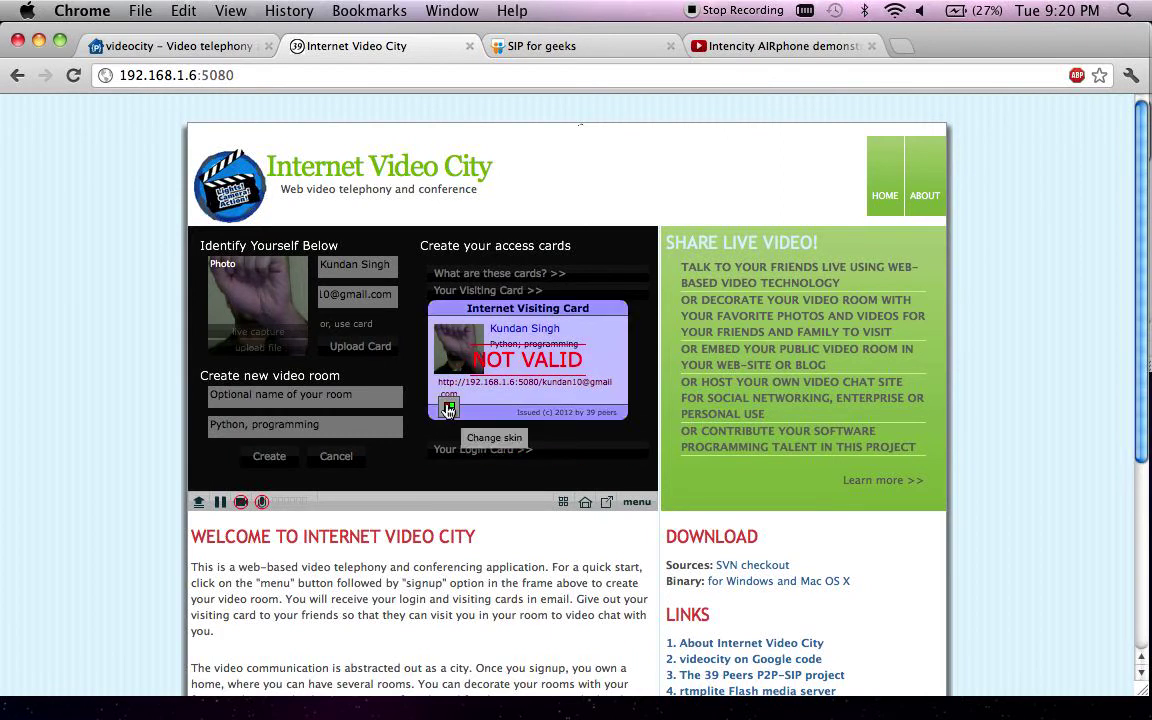
{"action": "left_click", "coordinate": [269, 458]}
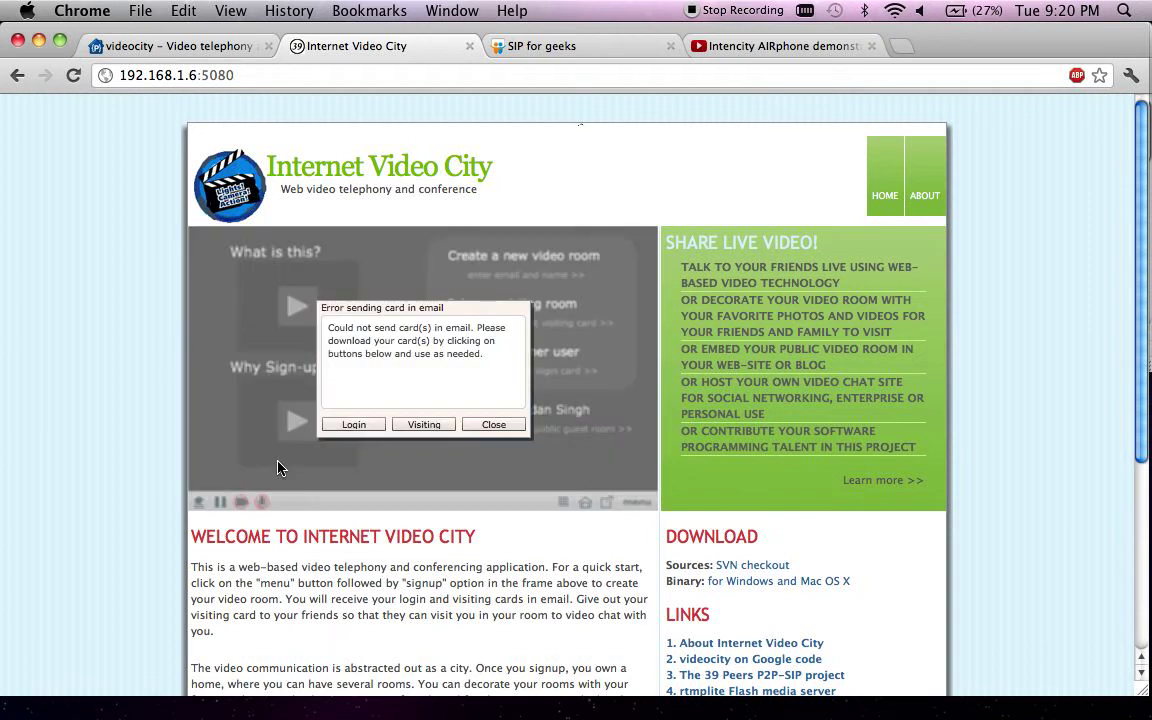
- Save loginCard.png and visitingCard.png to the Desktop and dismiss the e-mail error notice
{"action": "left_click", "coordinate": [355, 424]}
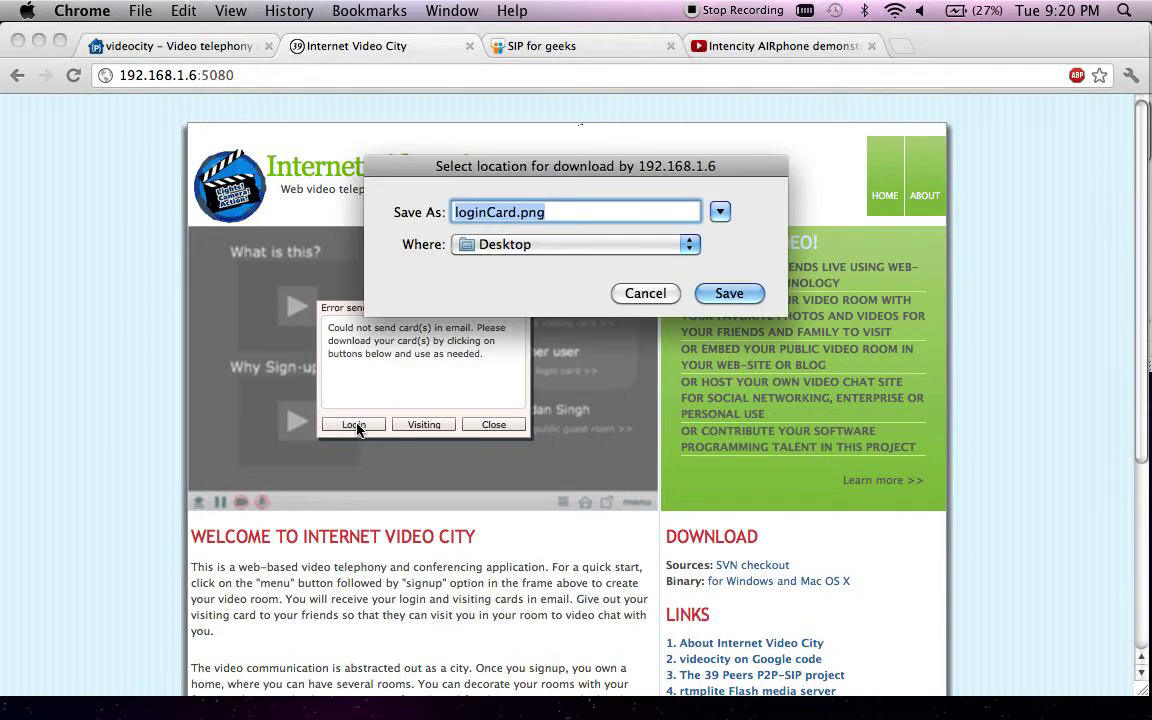
{"action": "left_click", "coordinate": [749, 300]}
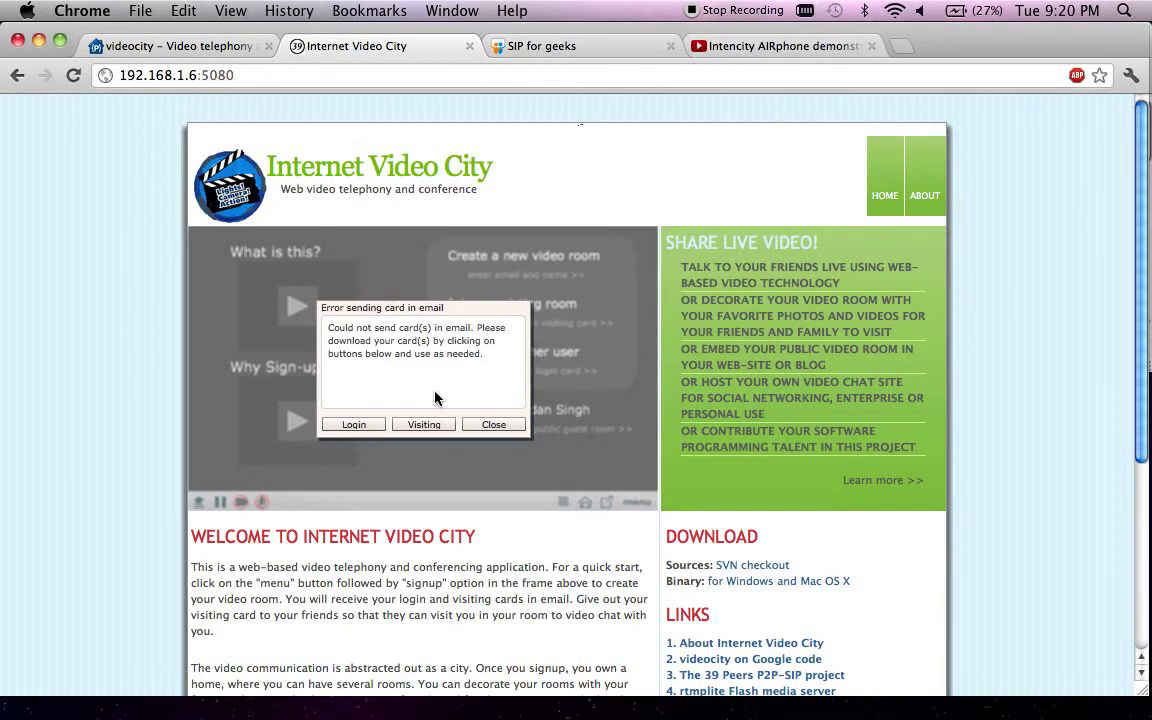
{"action": "left_click", "coordinate": [432, 425]}
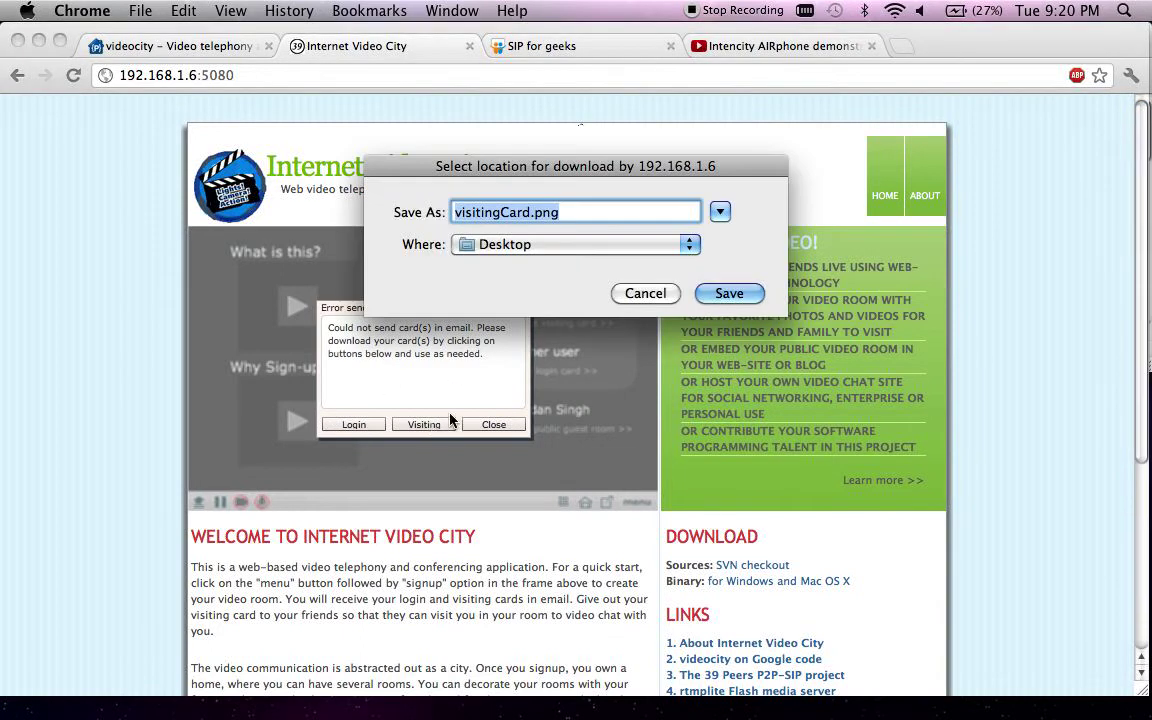
{"action": "left_click", "coordinate": [730, 293]}
{"action": "left_click", "coordinate": [498, 425]}
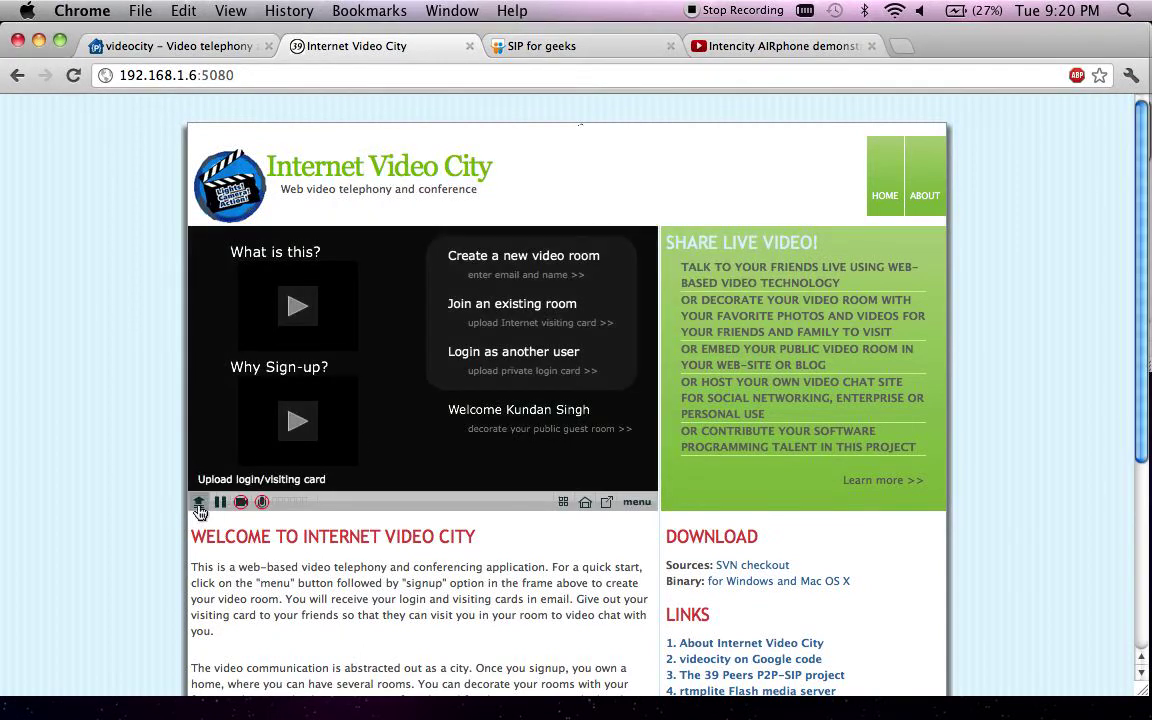
- Upload visitingCard.png to open the owner's video room
{"action": "left_click", "coordinate": [199, 508]}
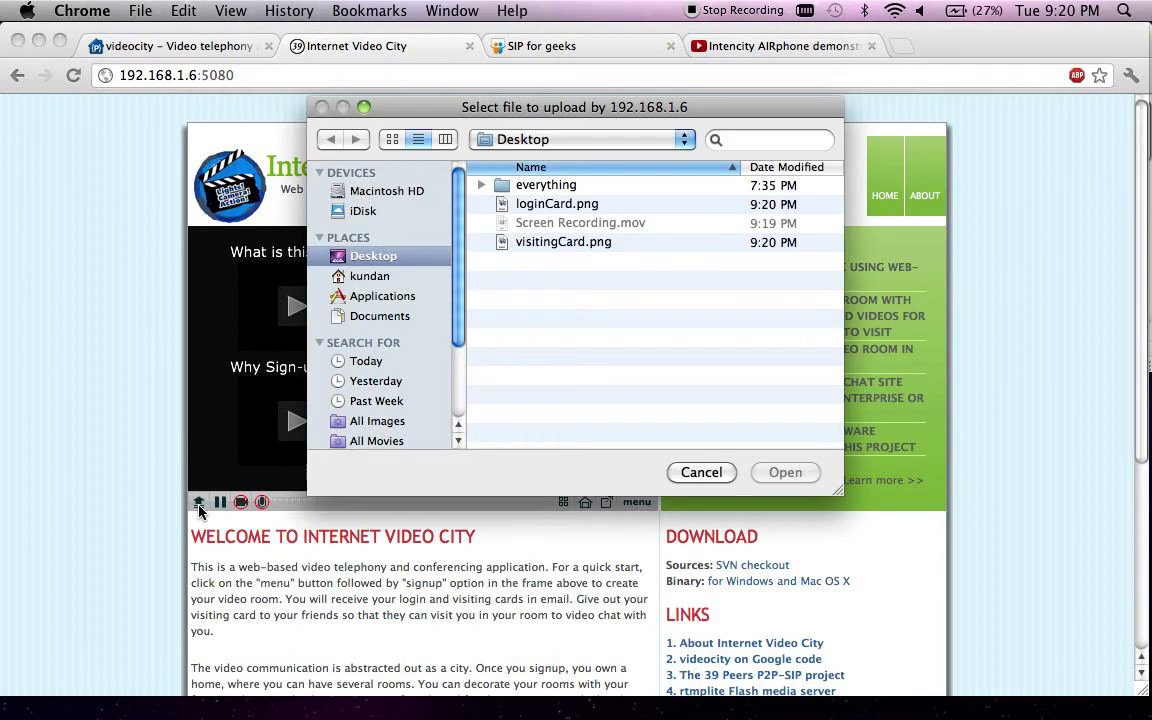
{"action": "left_click", "coordinate": [549, 210]}
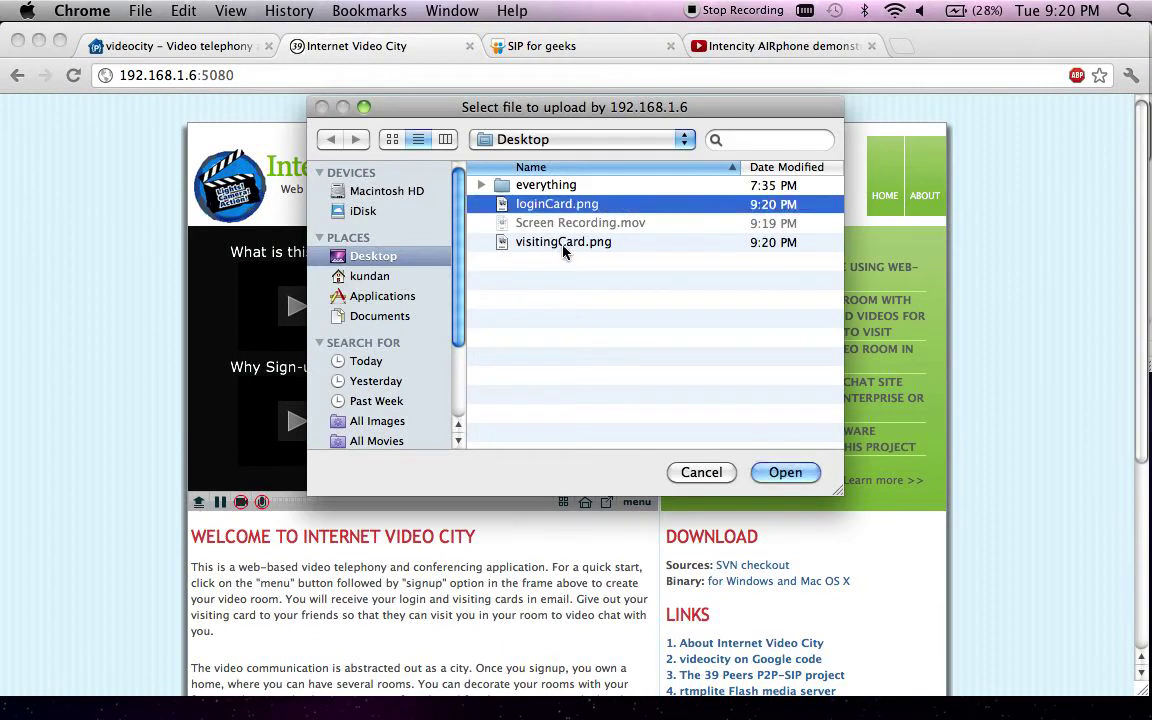
{"action": "left_click", "coordinate": [564, 248]}
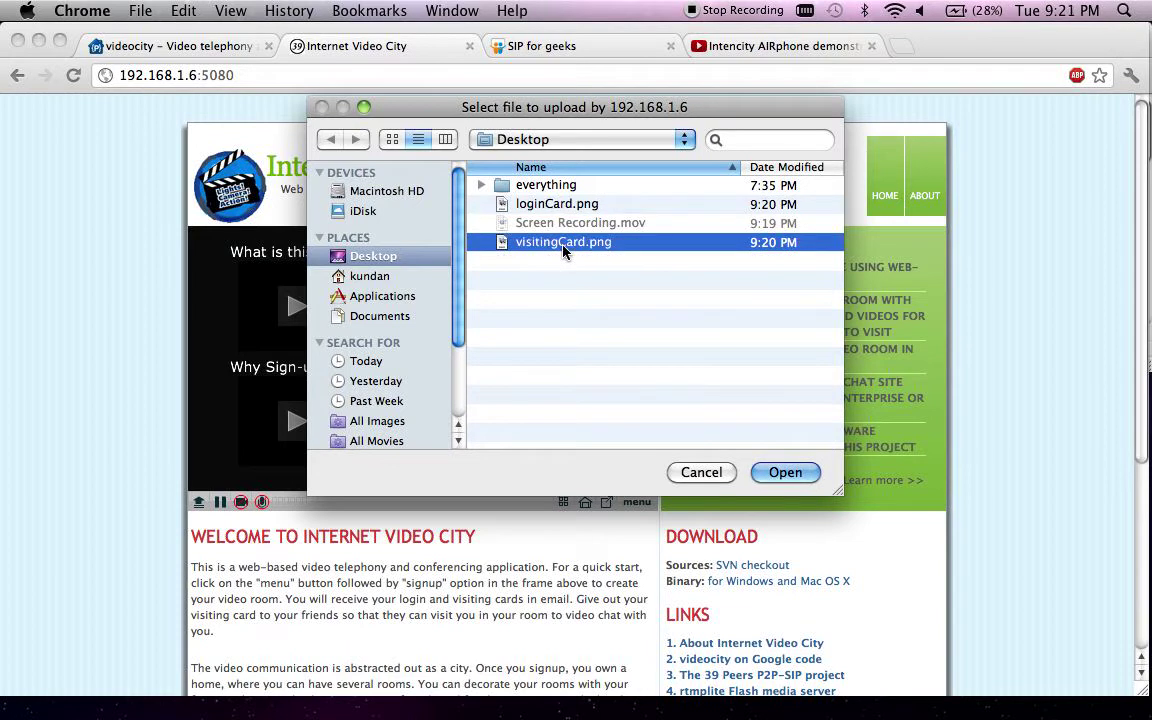
{"action": "left_click", "coordinate": [784, 473]}
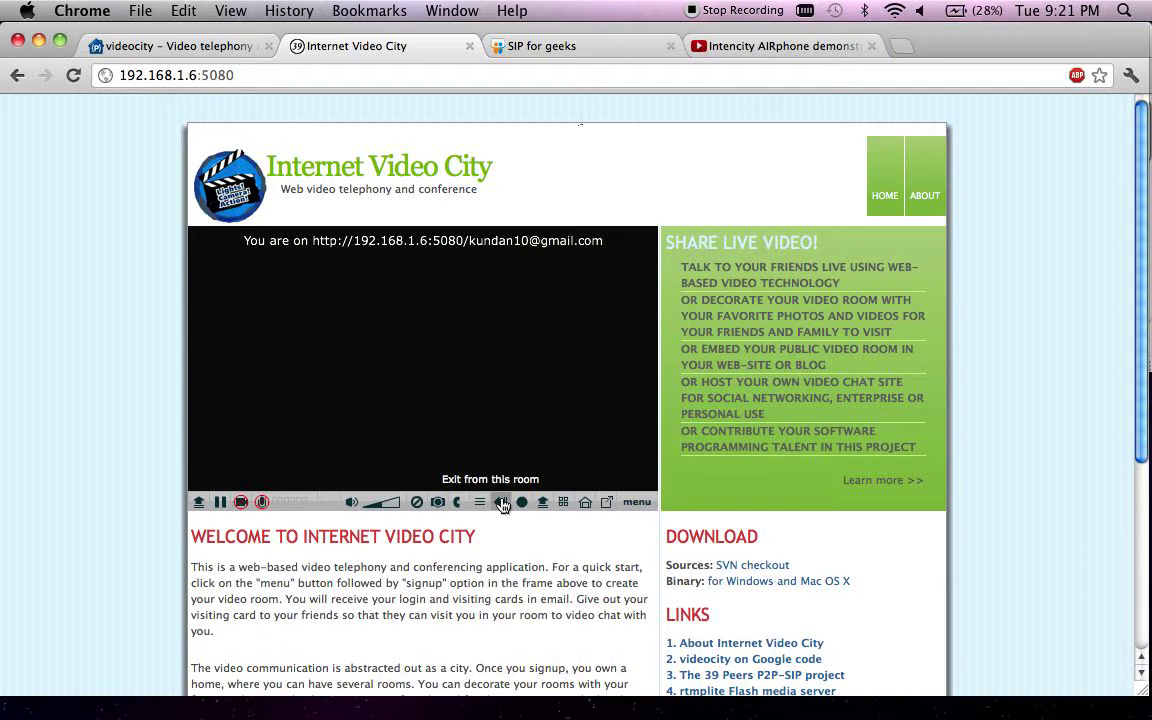
- Leave the room and enable 'allow view by anyone?' to make the room public
{"action": "left_click", "coordinate": [502, 502]}
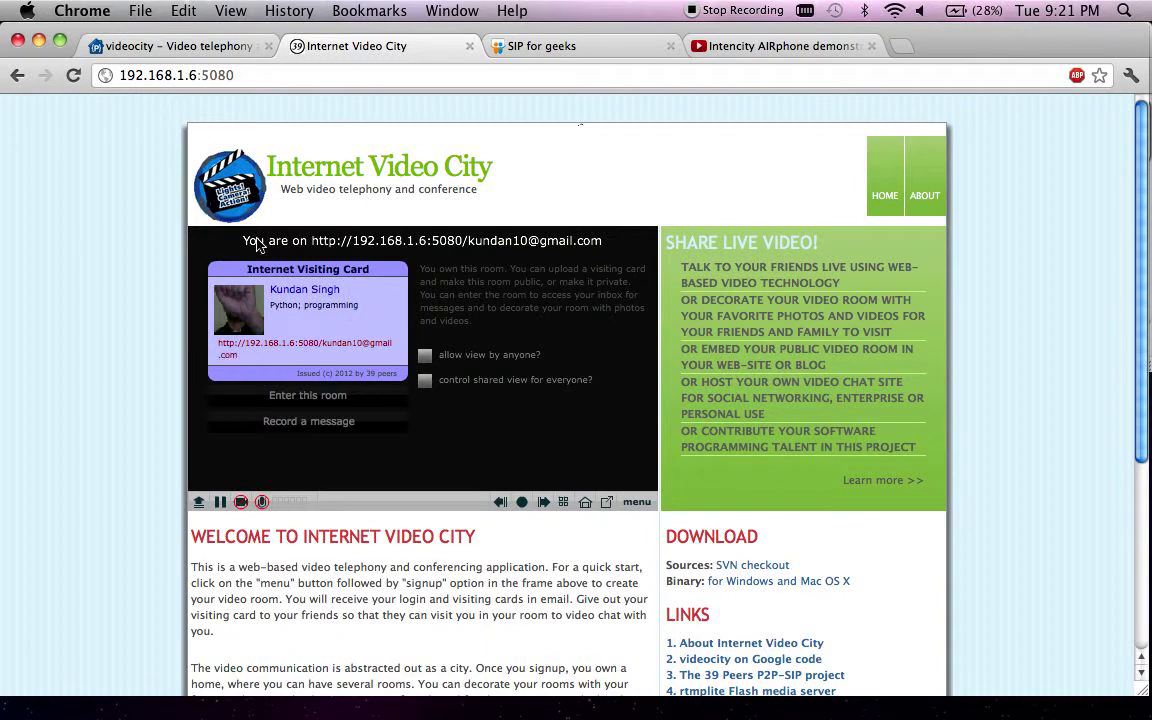
{"action": "left_click", "coordinate": [425, 358]}
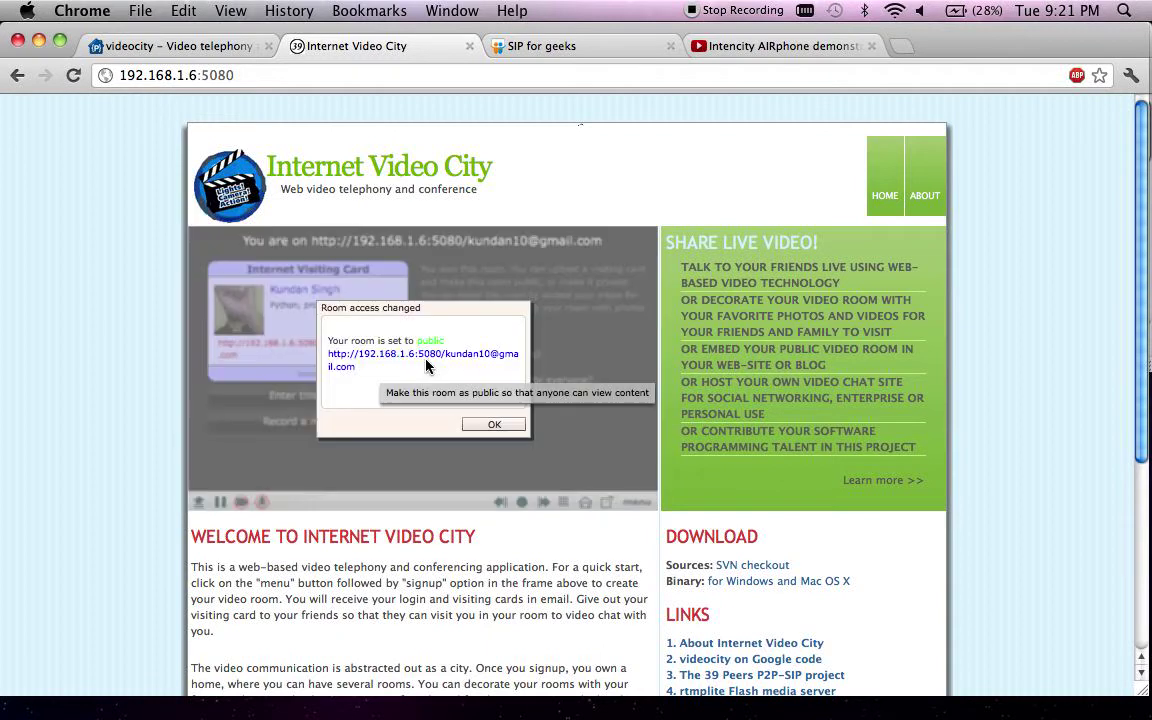
{"action": "left_click", "coordinate": [503, 425]}
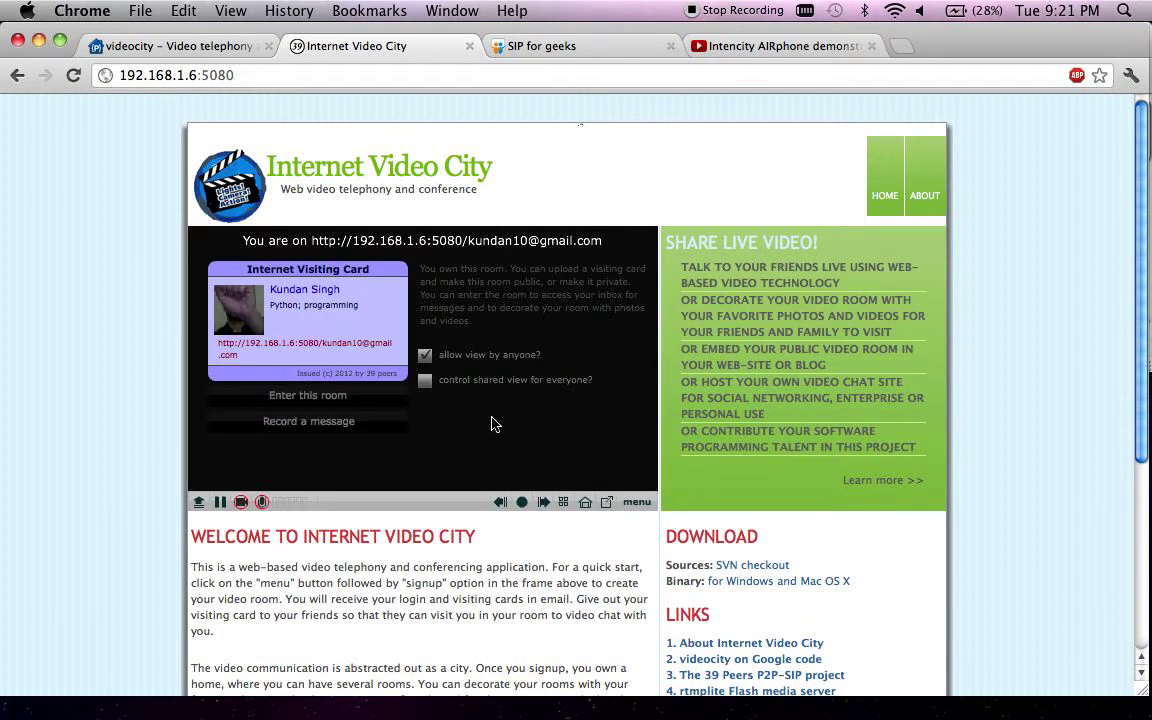
- Enter the video room and record a short webcam video message
{"action": "left_click", "coordinate": [313, 400]}
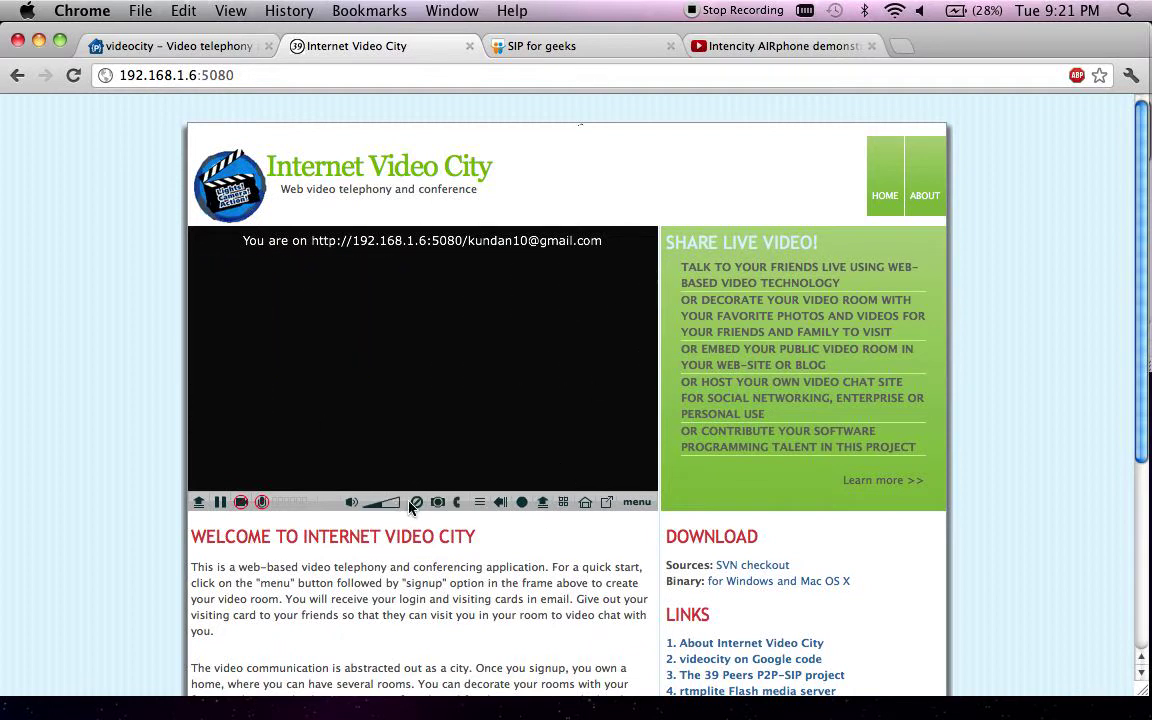
{"action": "left_click", "coordinate": [524, 504]}
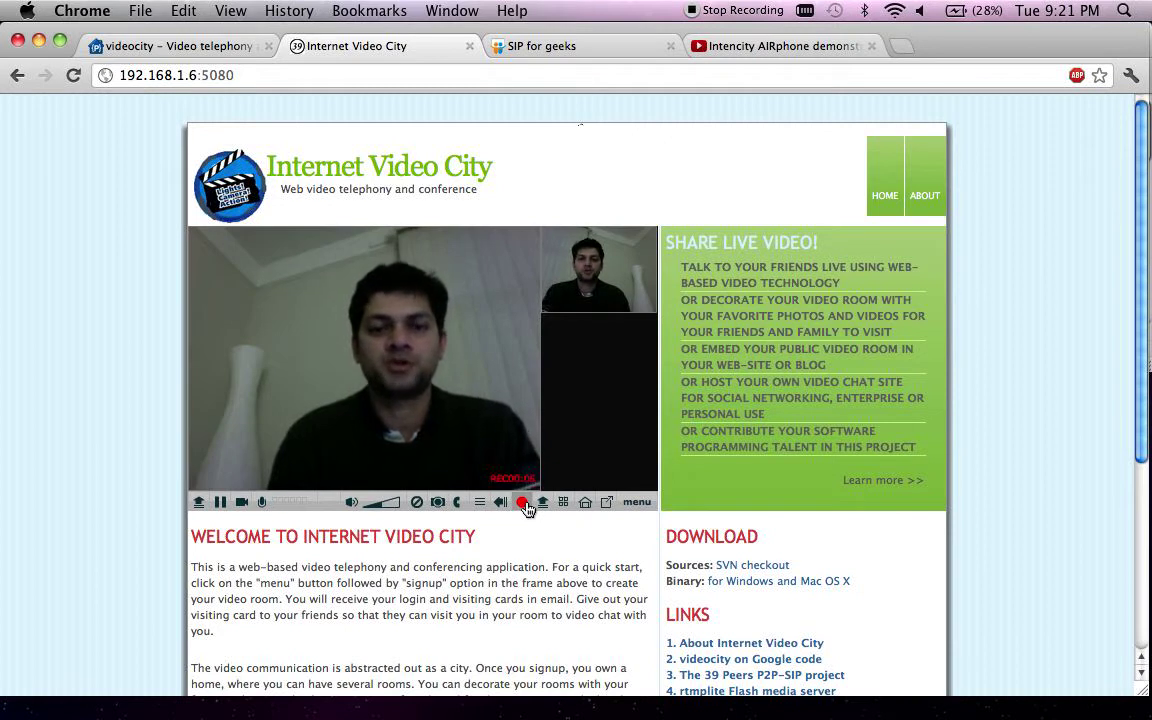
{"action": "left_click", "coordinate": [522, 503]}
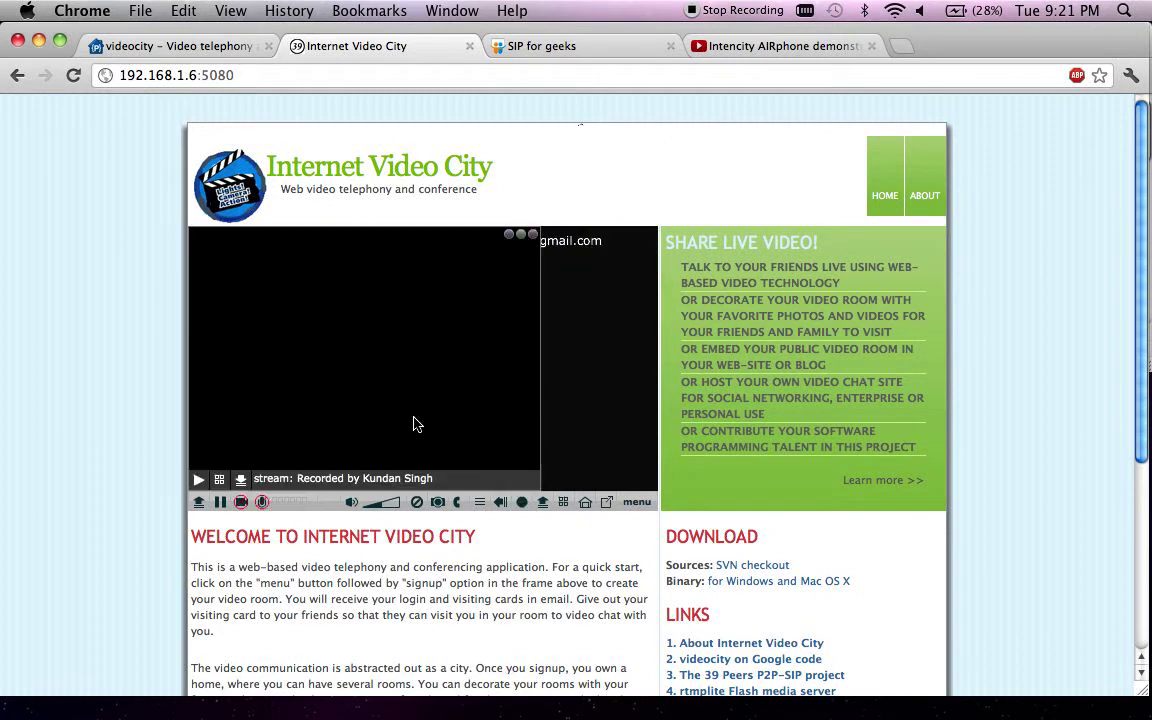
- Upload the recording to the room permanently and bring up its playback controls
{"action": "left_click", "coordinate": [241, 481]}
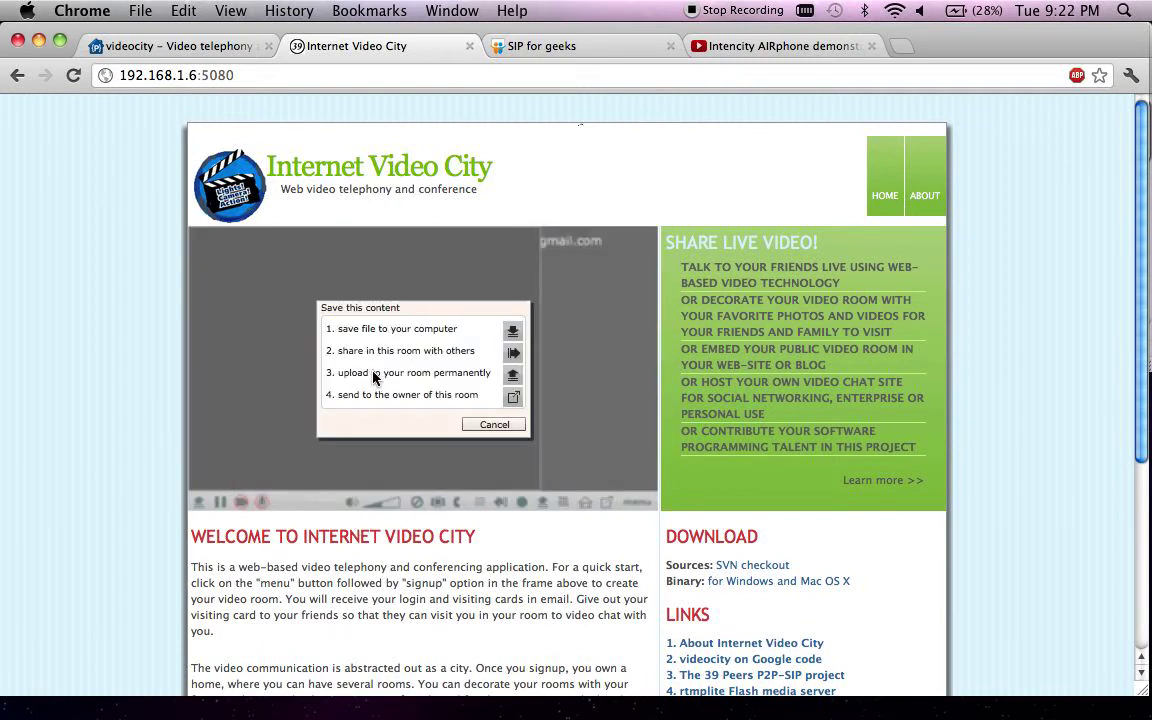
{"action": "left_click", "coordinate": [511, 376]}
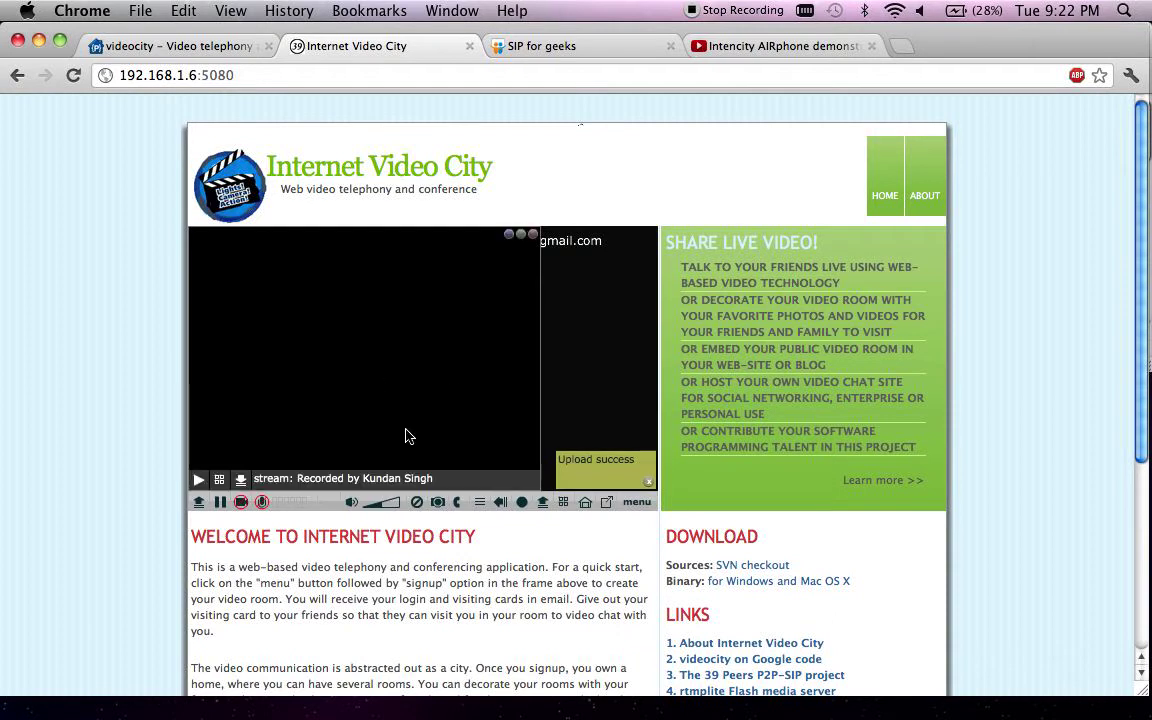
{"action": "left_click", "coordinate": [503, 503]}
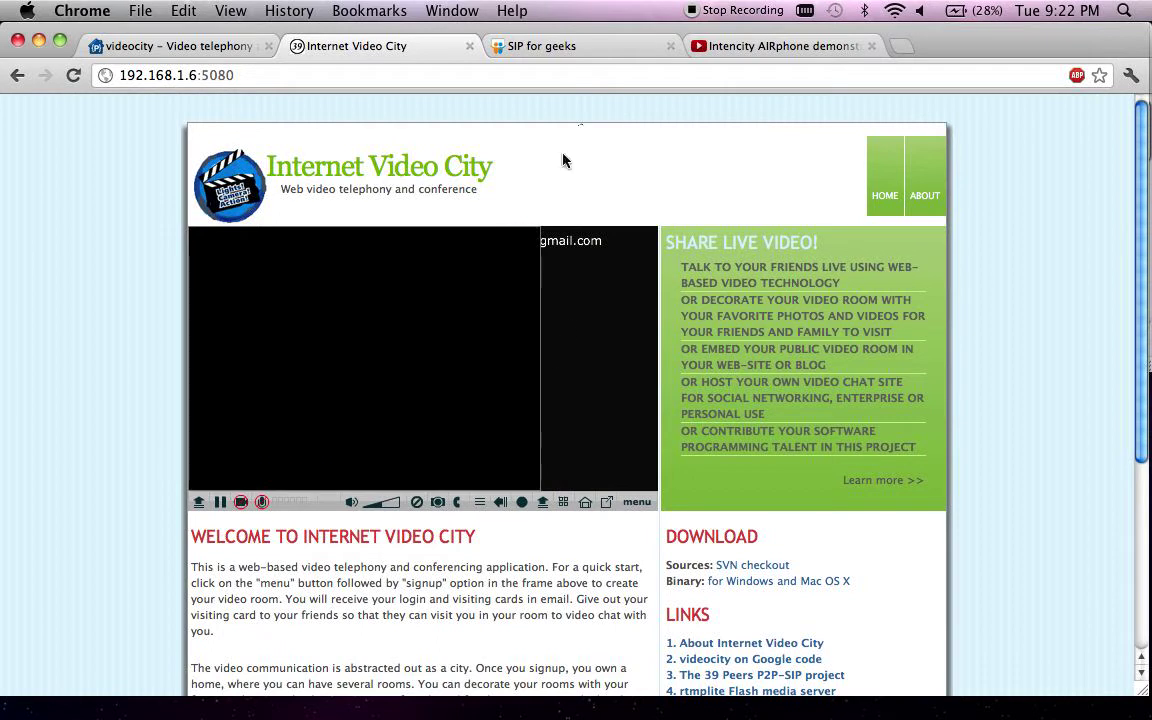
- Download the SIP for geeks slideshow into the room from its slideshare URL
{"action": "left_click", "coordinate": [570, 48]}
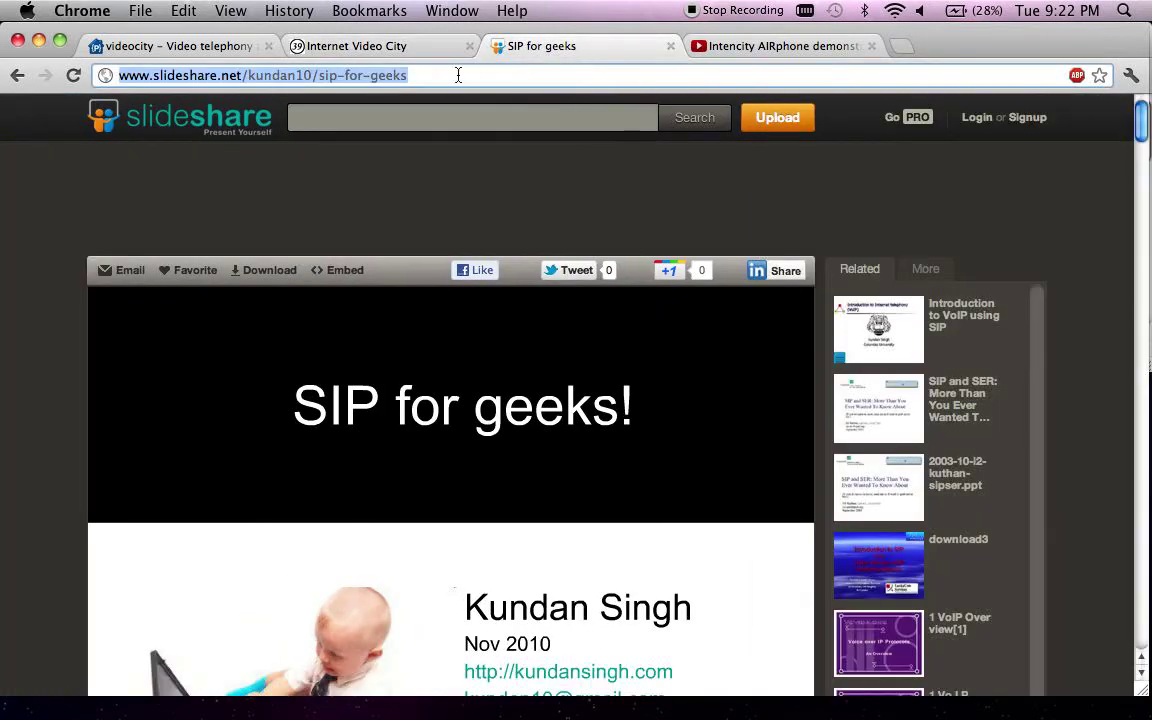
{"action": "left_click", "coordinate": [330, 46]}
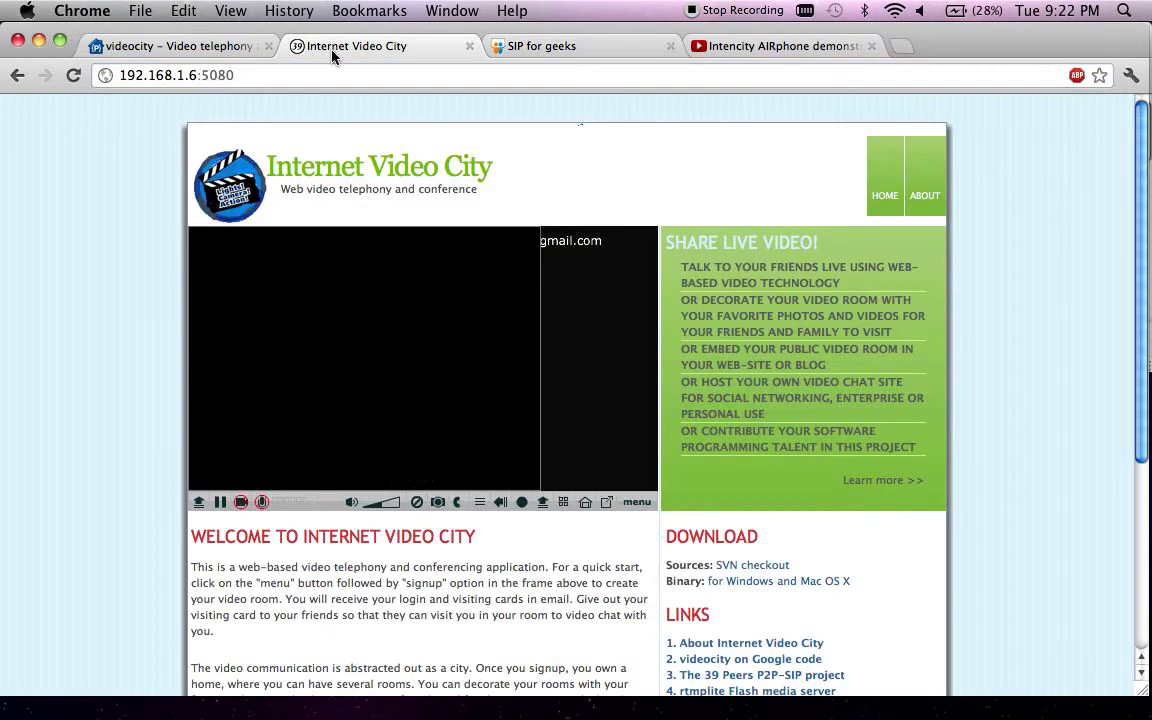
{"action": "left_click", "coordinate": [541, 503]}
{"action": "left_click", "coordinate": [378, 396]}
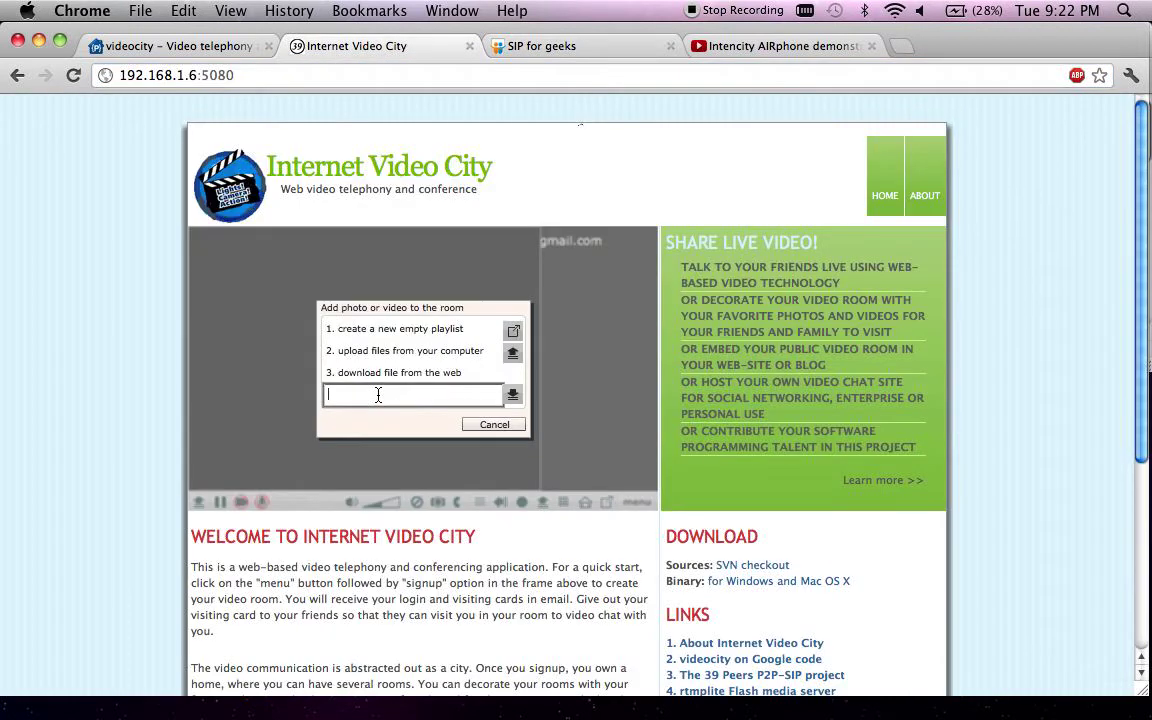
{"action": "type", "text": "http://www.slideshare.net/kundan10/sip-for-geeks"}
{"action": "left_click", "coordinate": [512, 393]}
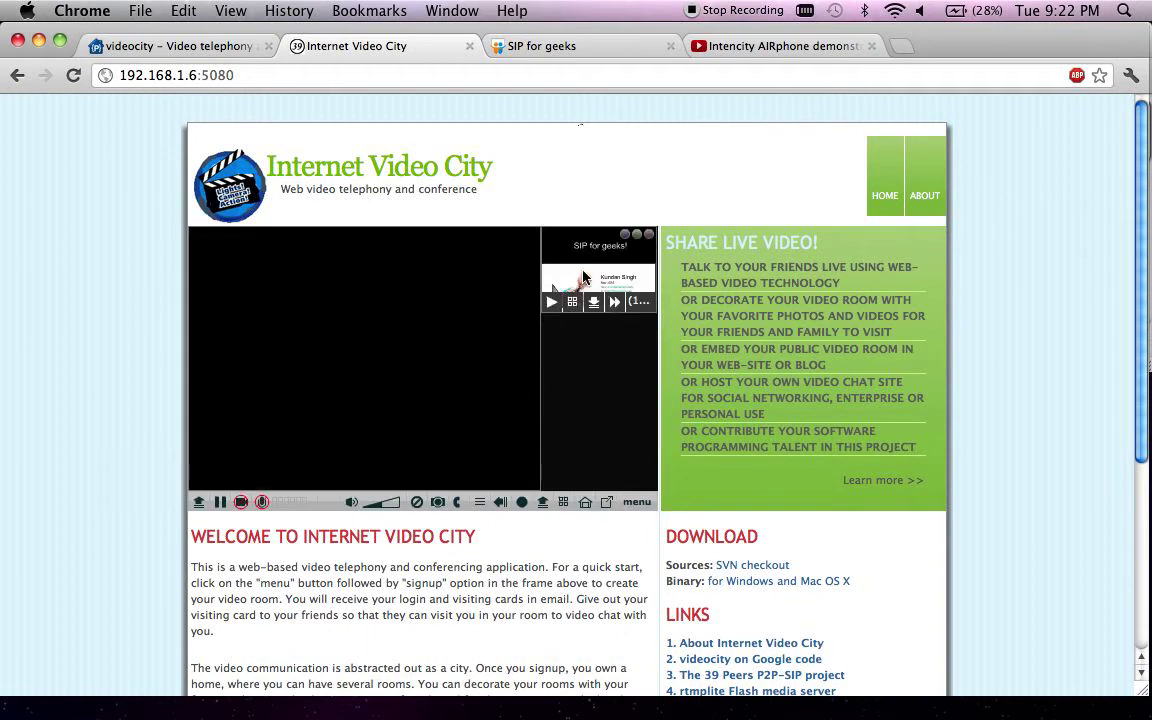
{"action": "left_click", "coordinate": [584, 277]}
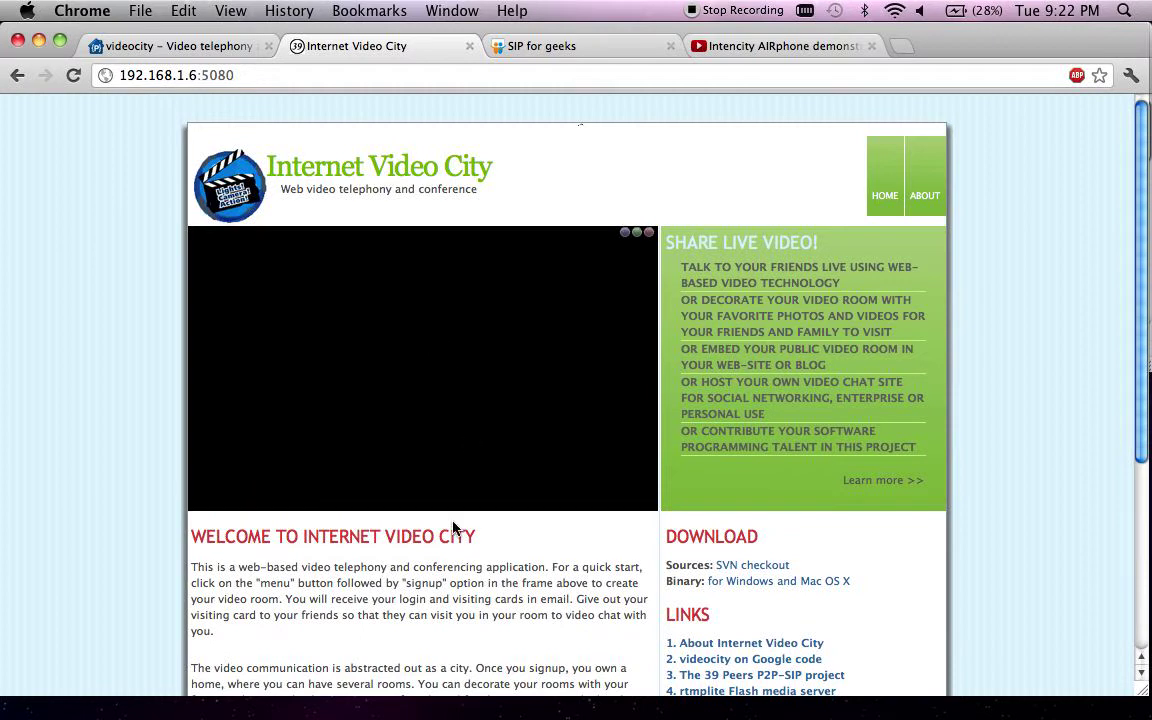
- Bring the SIP for geeks slideshow back into view and upload it permanently
{"action": "left_click", "coordinate": [198, 501]}
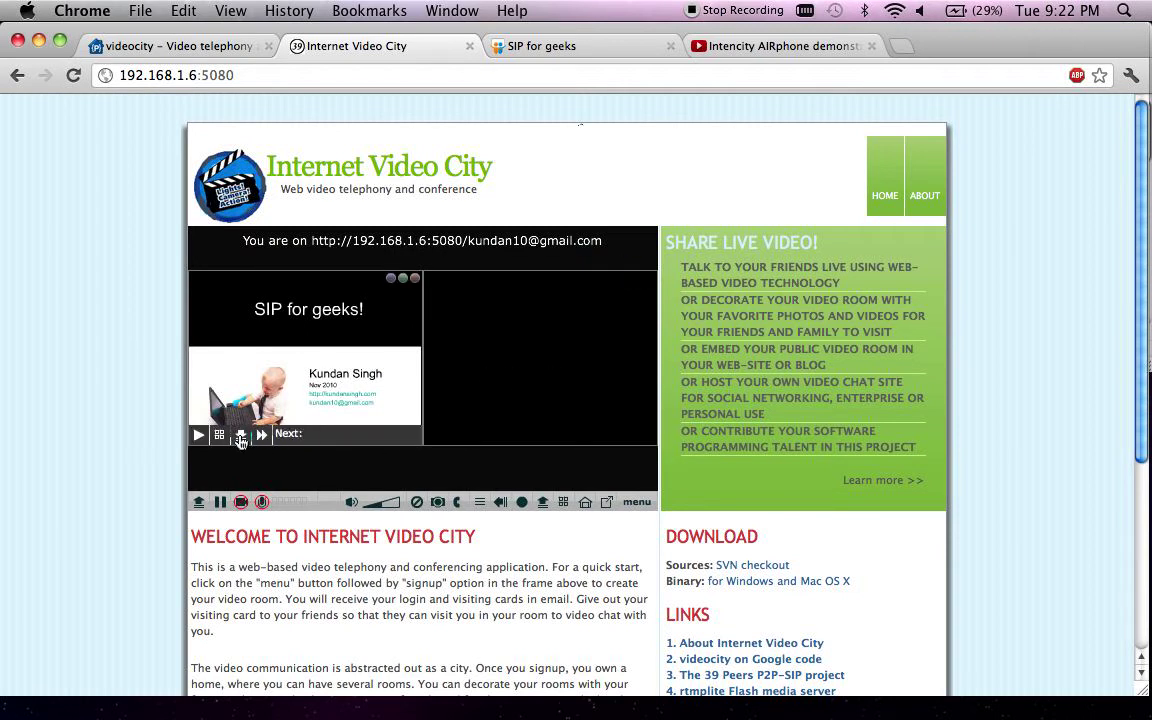
{"action": "left_click", "coordinate": [240, 437]}
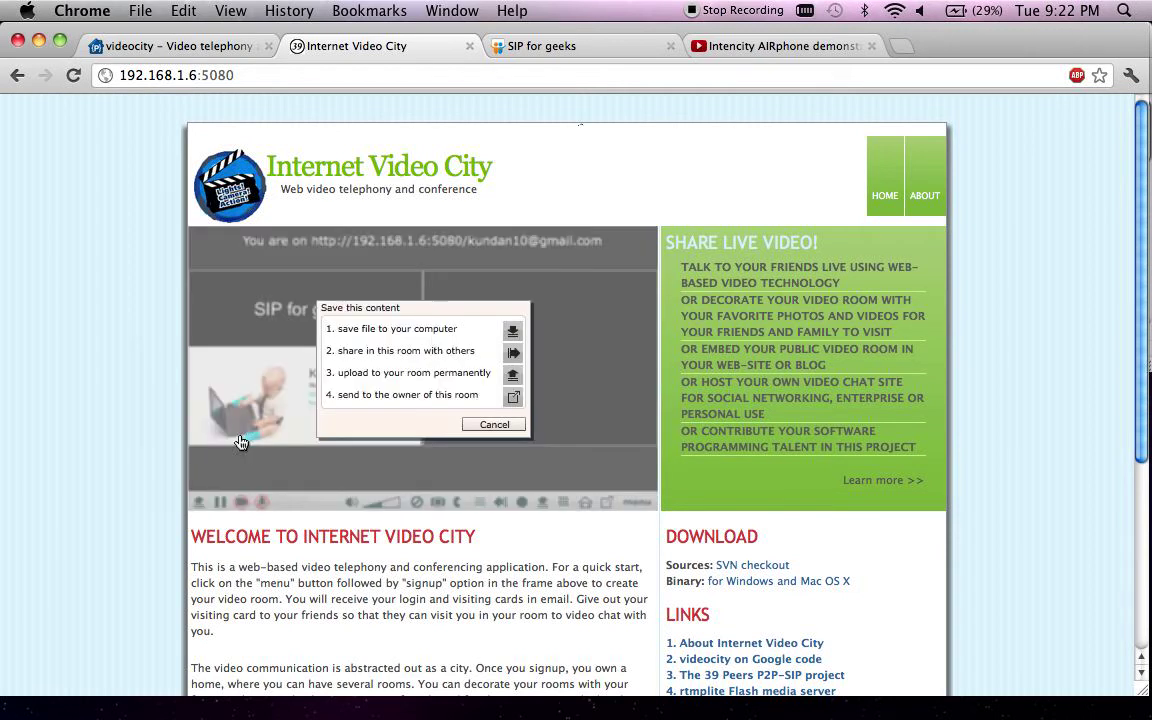
{"action": "left_click", "coordinate": [513, 377]}
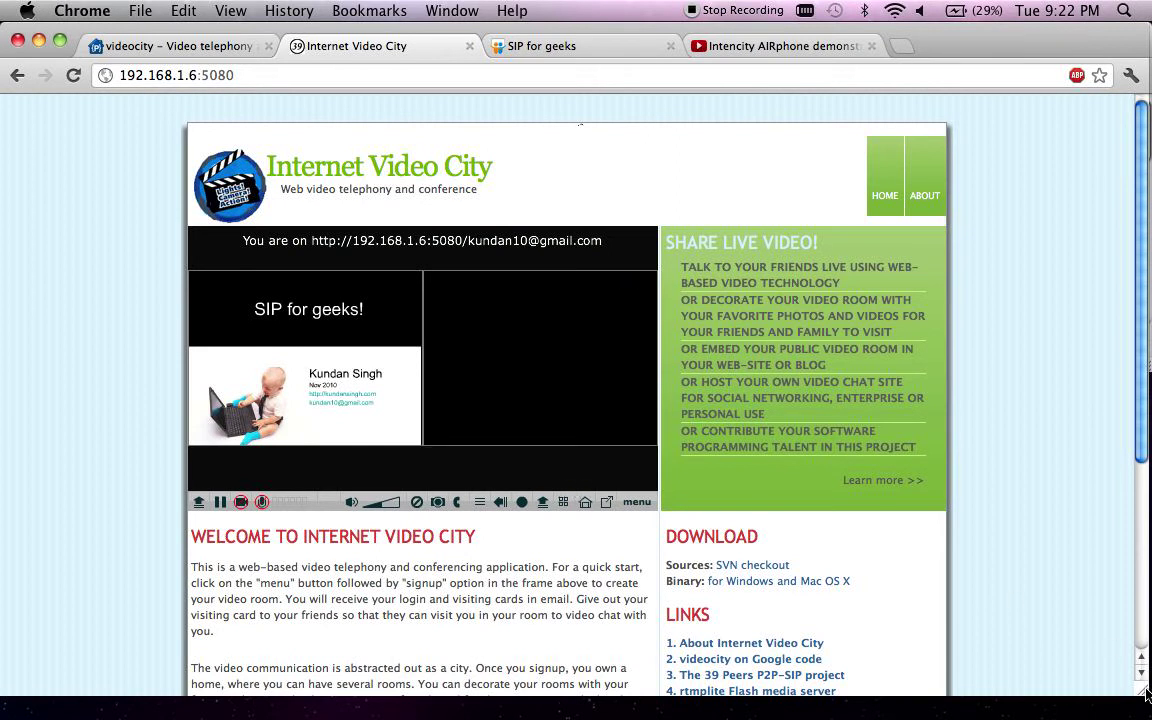
- Shrink the main browser window and switch to the second browser window's room page
{"action": "left_click_drag", "start_coordinate": [1145, 693], "coordinate": [577, 697]}
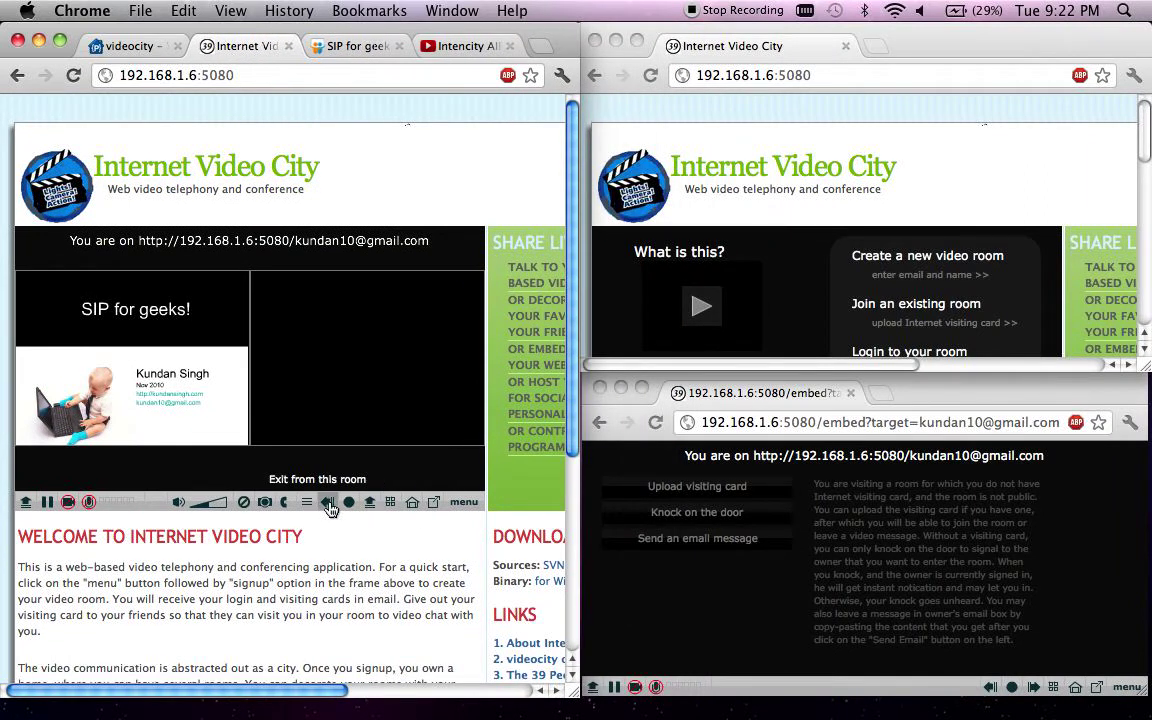
{"action": "mouse_move", "coordinate": [215, 434]}
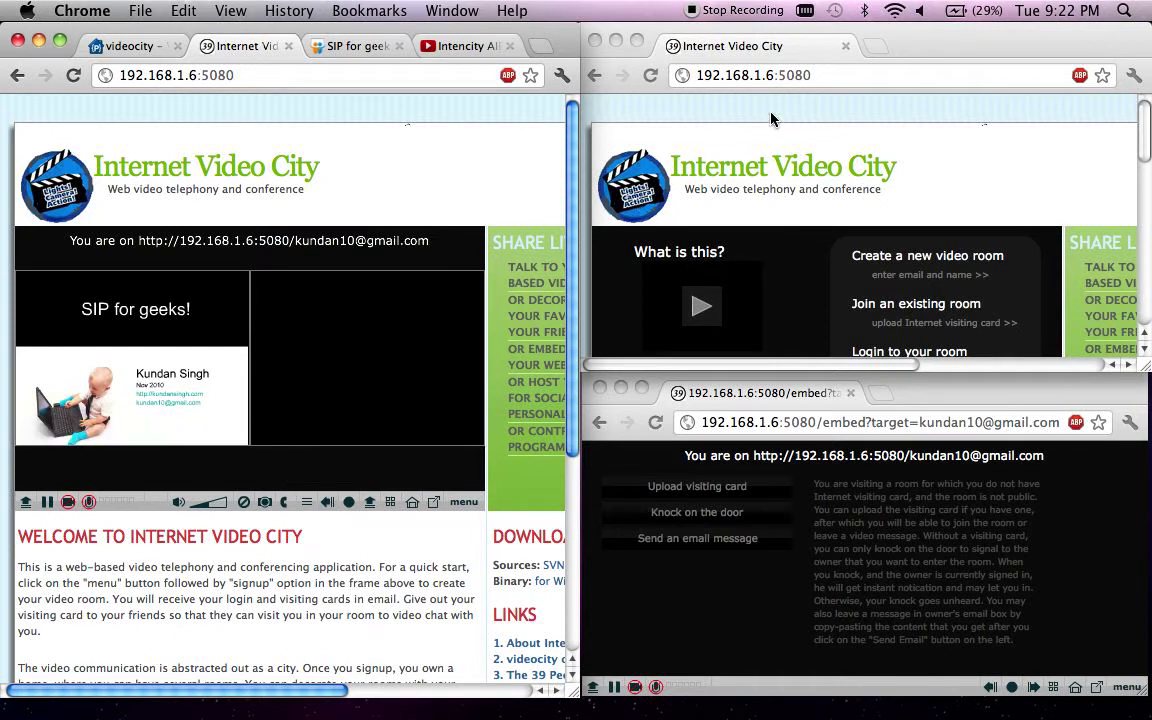
{"action": "left_click", "coordinate": [965, 113]}
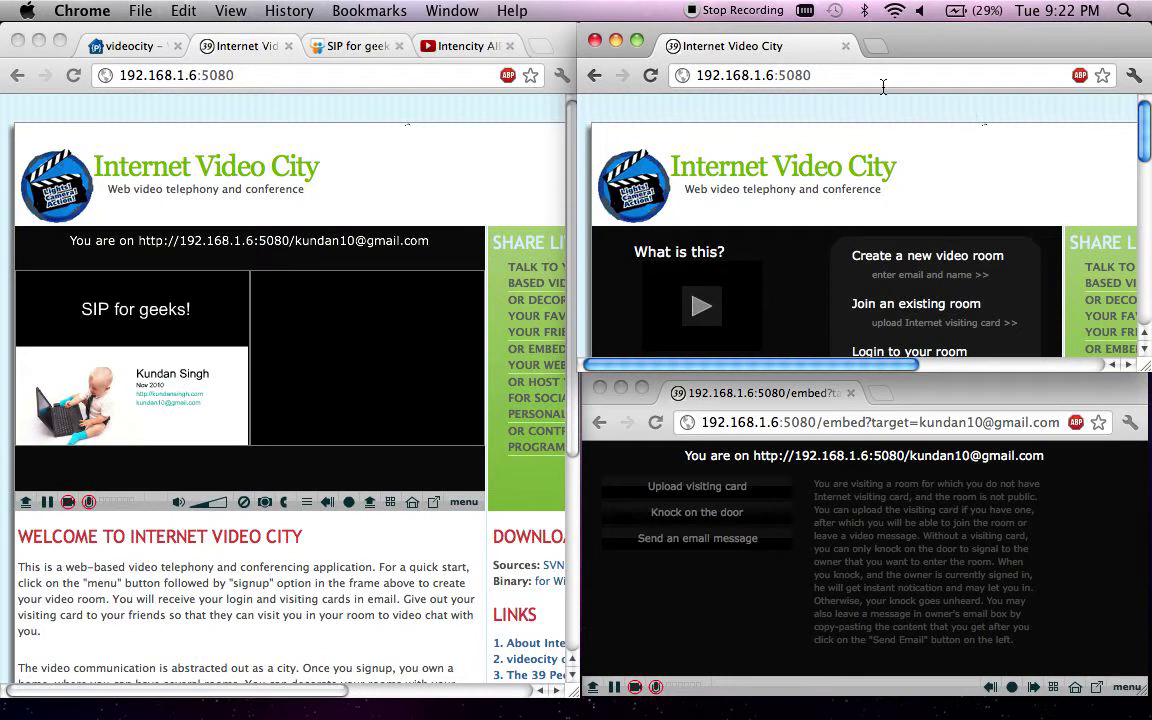
{"action": "left_click", "coordinate": [793, 75]}
{"action": "scroll", "coordinate": [980, 155], "scroll_direction": "down", "scroll_amount": 1}
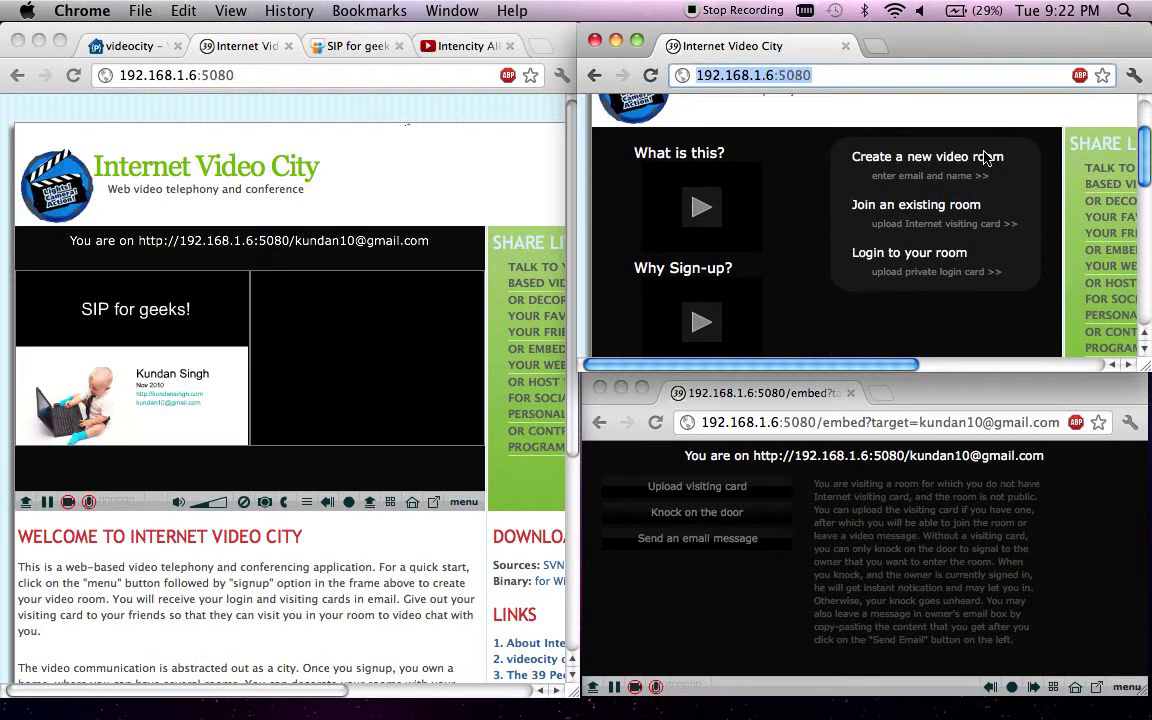
{"action": "scroll", "coordinate": [986, 157], "scroll_direction": "down", "scroll_amount": 3}
{"action": "scroll", "coordinate": [986, 157], "scroll_direction": "up", "scroll_amount": 1}
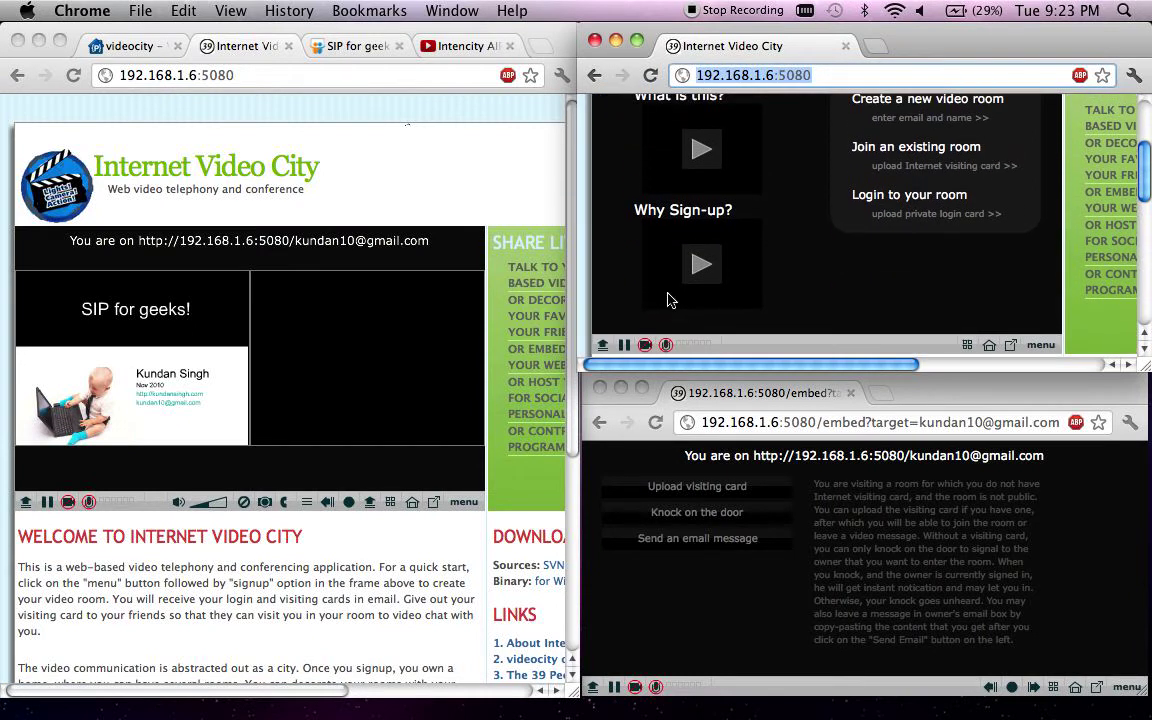
- Join the room as a guest with visitingCard.png and play the recorded video
{"action": "left_click", "coordinate": [602, 344]}
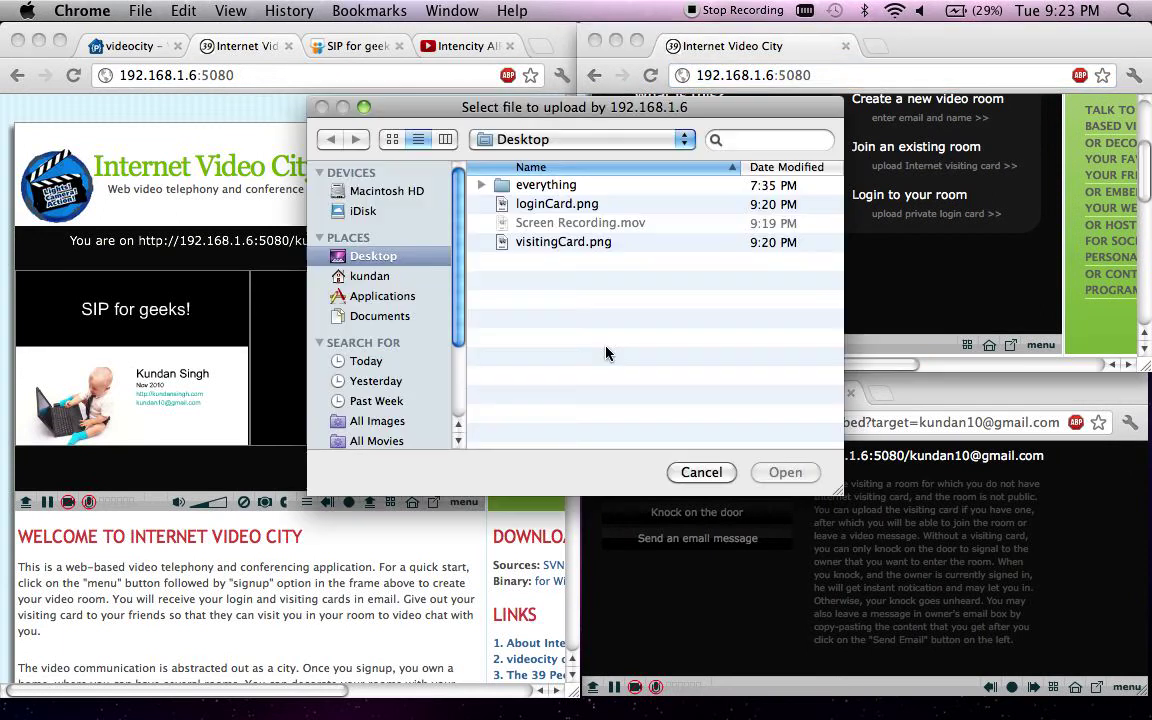
{"action": "left_click", "coordinate": [553, 244]}
{"action": "left_click", "coordinate": [774, 474]}
{"action": "scroll", "coordinate": [785, 252], "scroll_direction": "down", "scroll_amount": 2}
{"action": "left_click", "coordinate": [729, 262]}
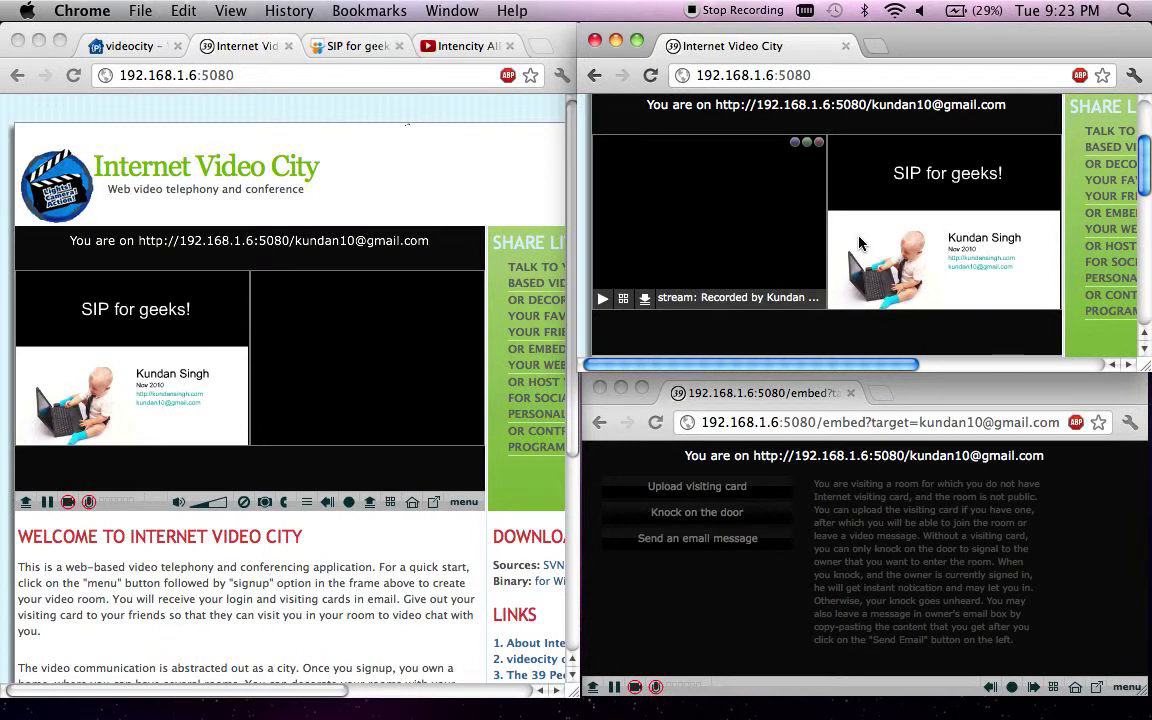
{"action": "left_click", "coordinate": [603, 299]}
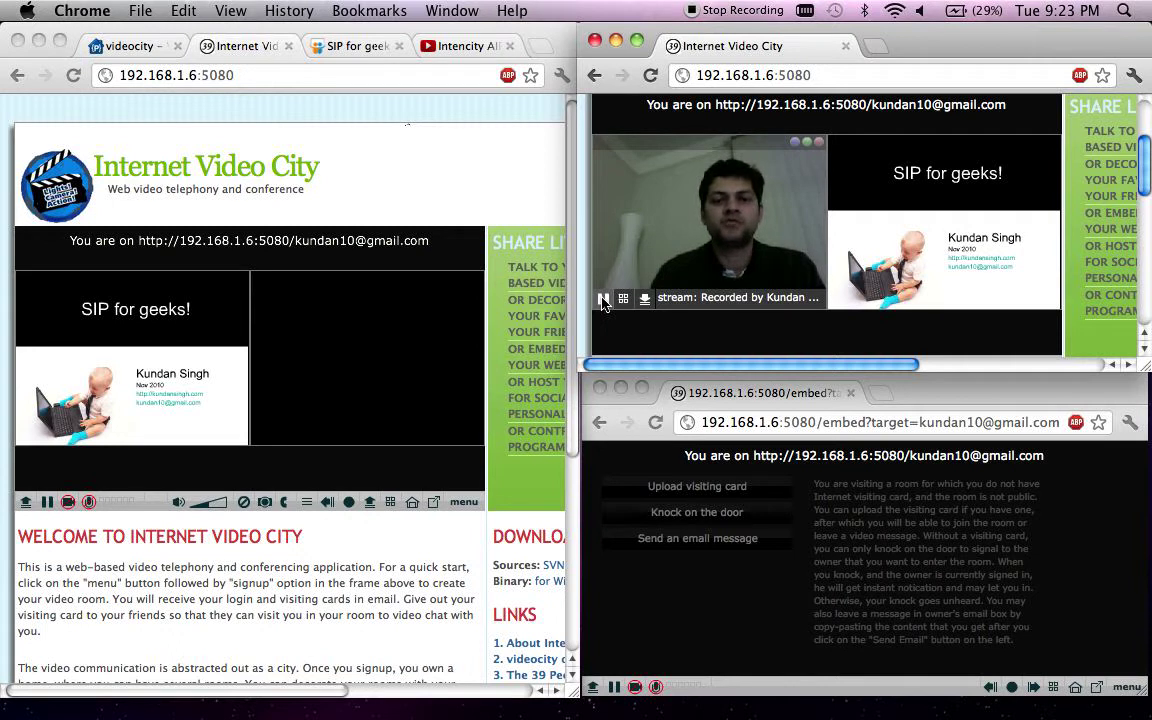
- Pause the recorded video, delete it from the room in the owner's window, and select the third window's address
{"action": "left_click", "coordinate": [603, 299]}
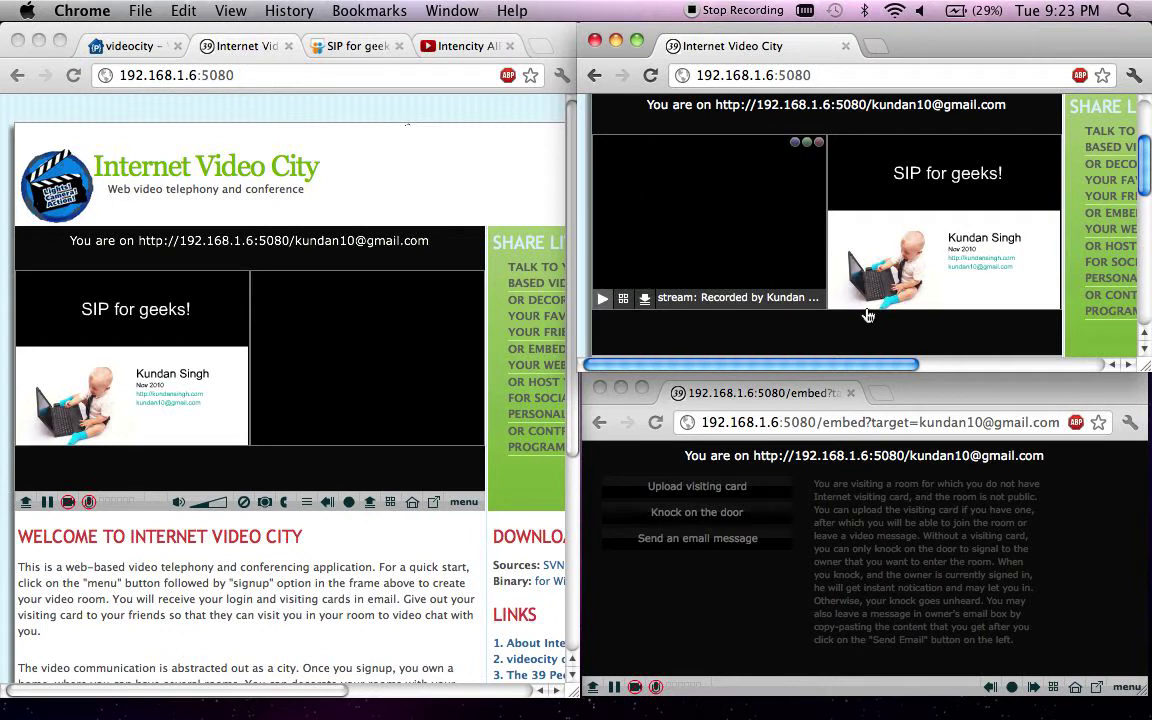
{"action": "mouse_move", "coordinate": [897, 298]}
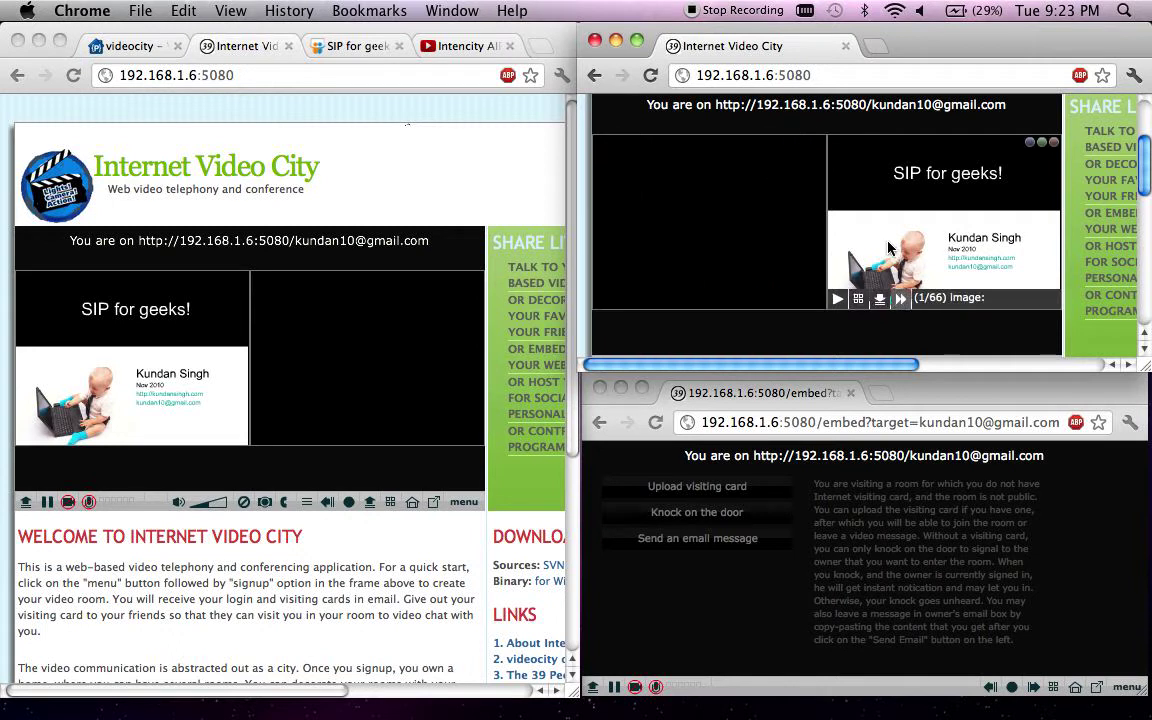
{"action": "left_click", "coordinate": [379, 463]}
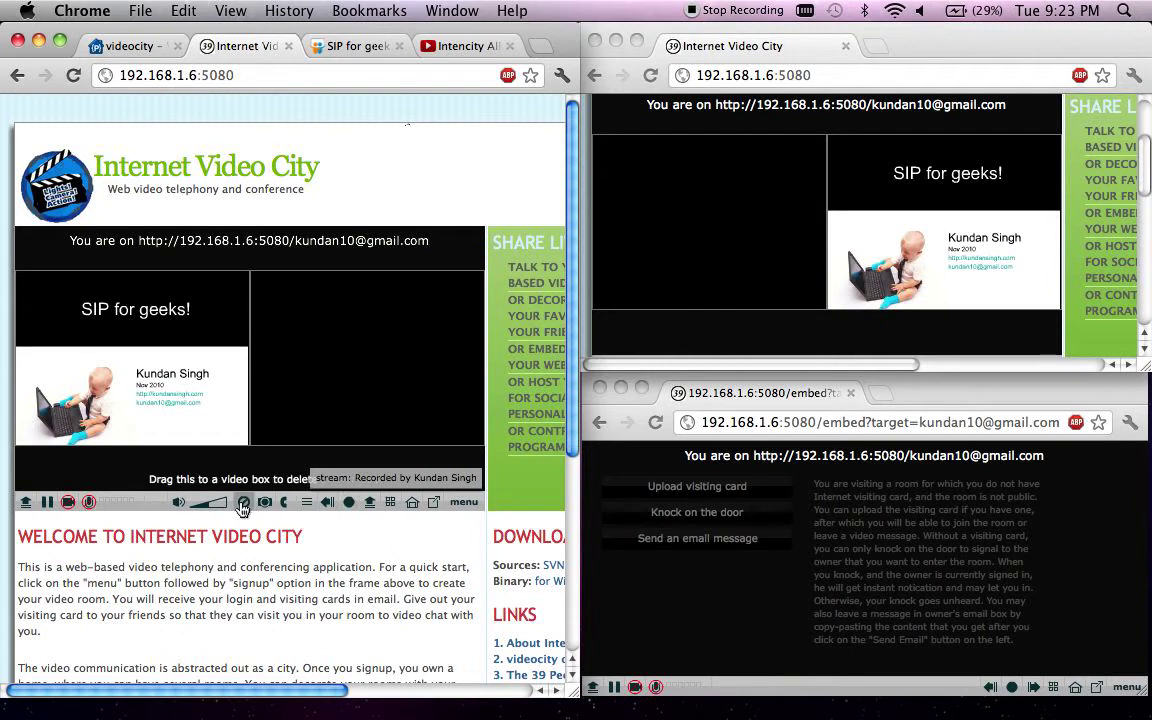
{"action": "left_click_drag", "start_coordinate": [241, 510], "coordinate": [301, 410]}
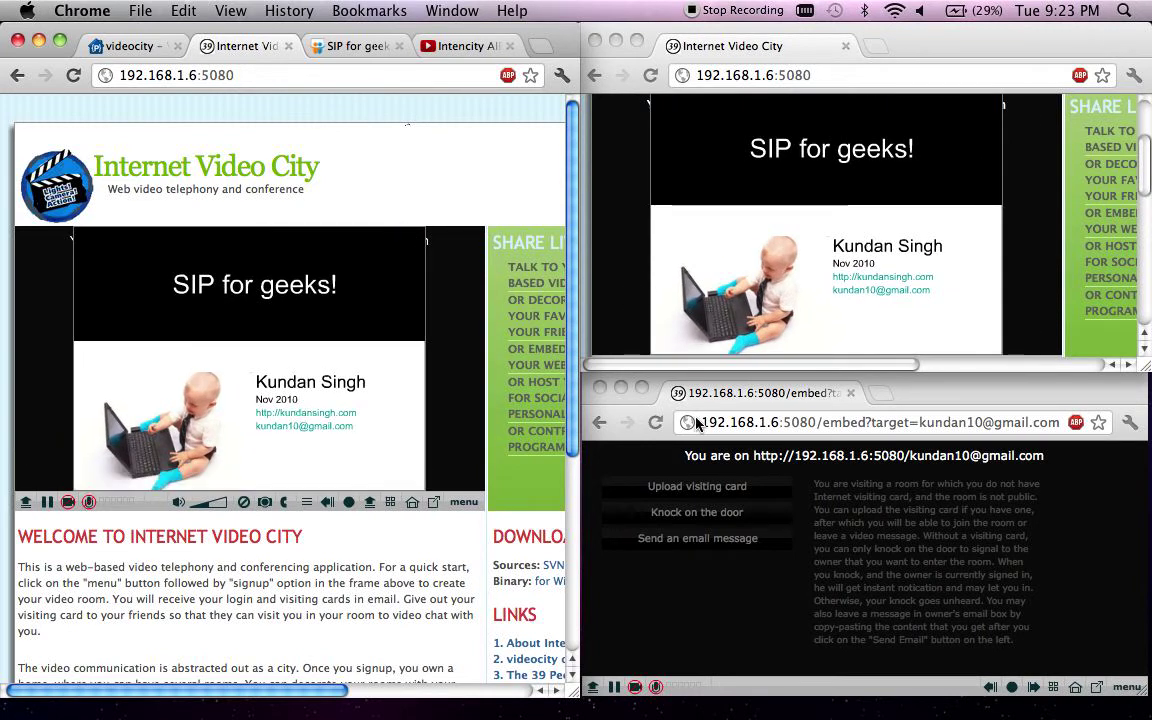
{"action": "left_click", "coordinate": [784, 423]}
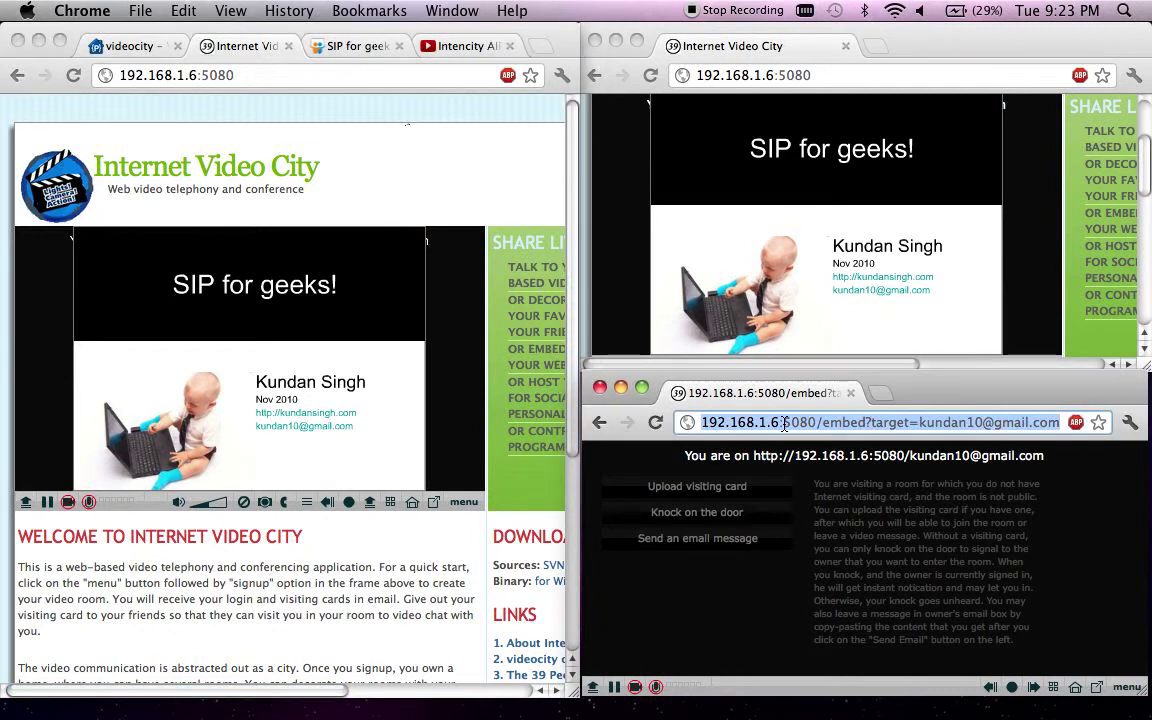
{"action": "left_click", "coordinate": [898, 421]}
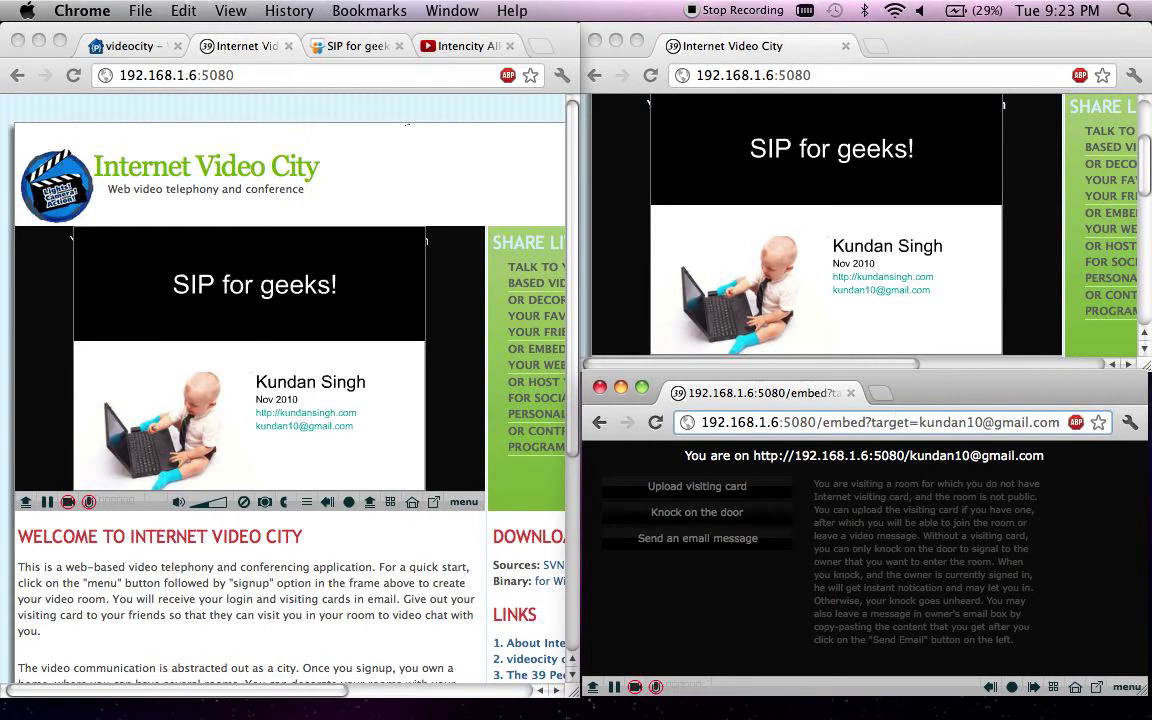
- Reload the embedded room page in the third window and enter the room
{"action": "key", "text": "Return"}
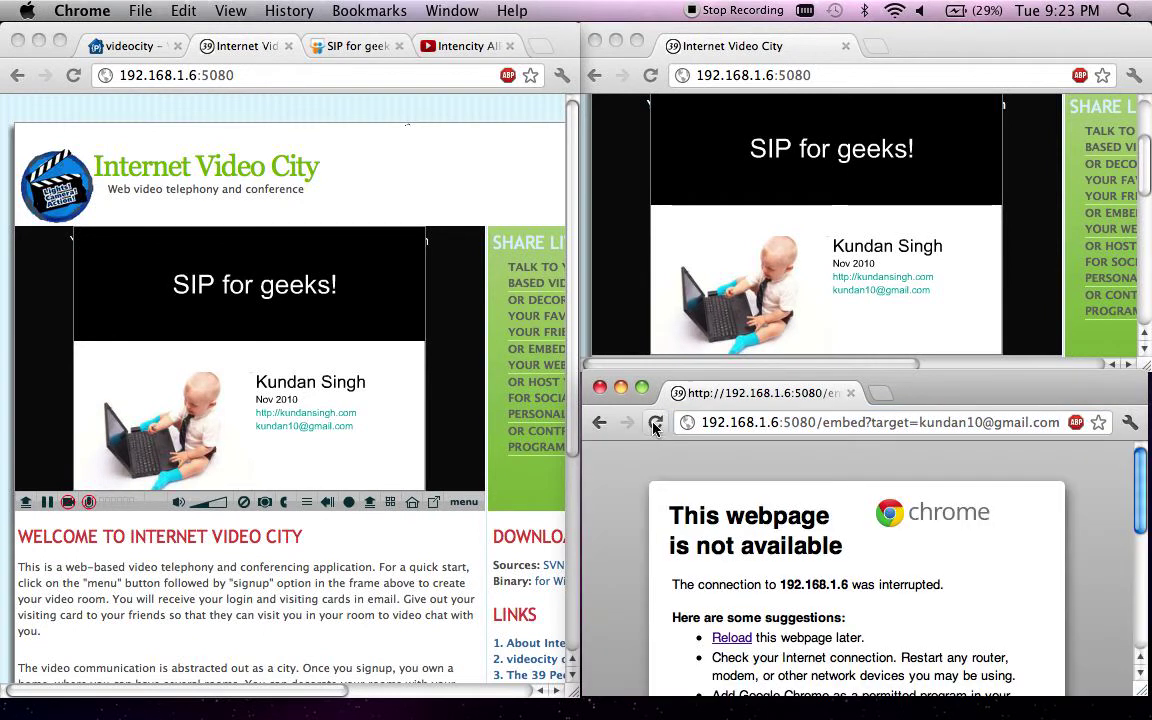
{"action": "left_click", "coordinate": [655, 424]}
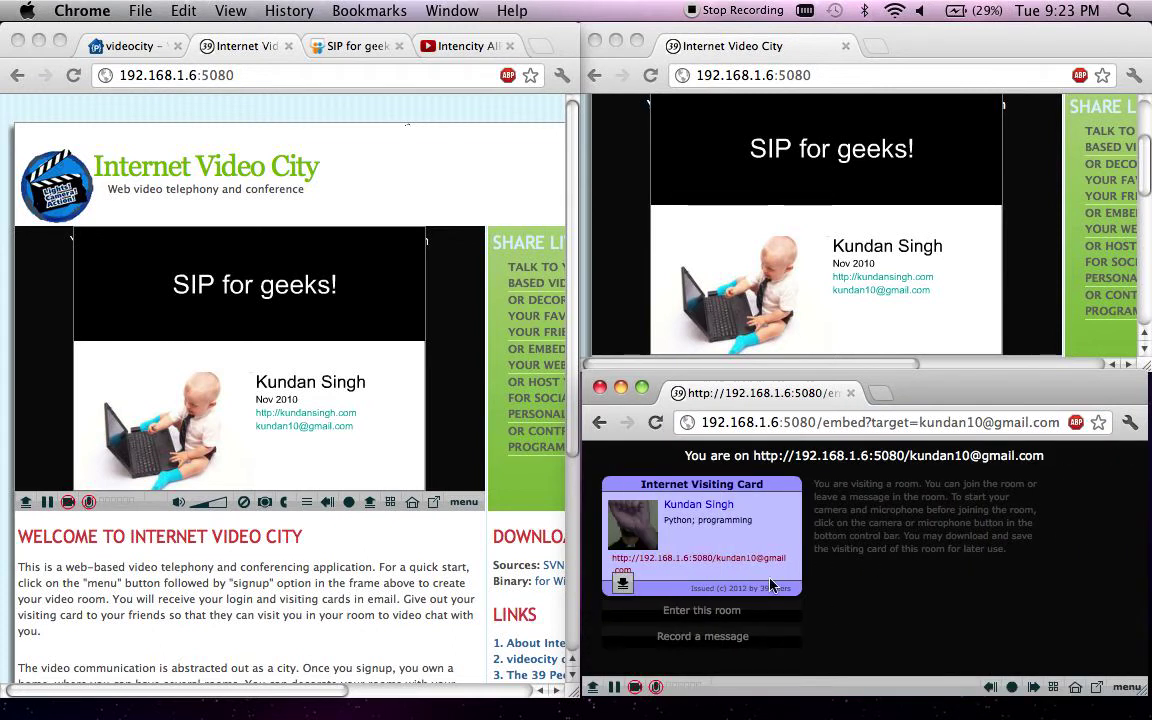
{"action": "left_click", "coordinate": [689, 611]}
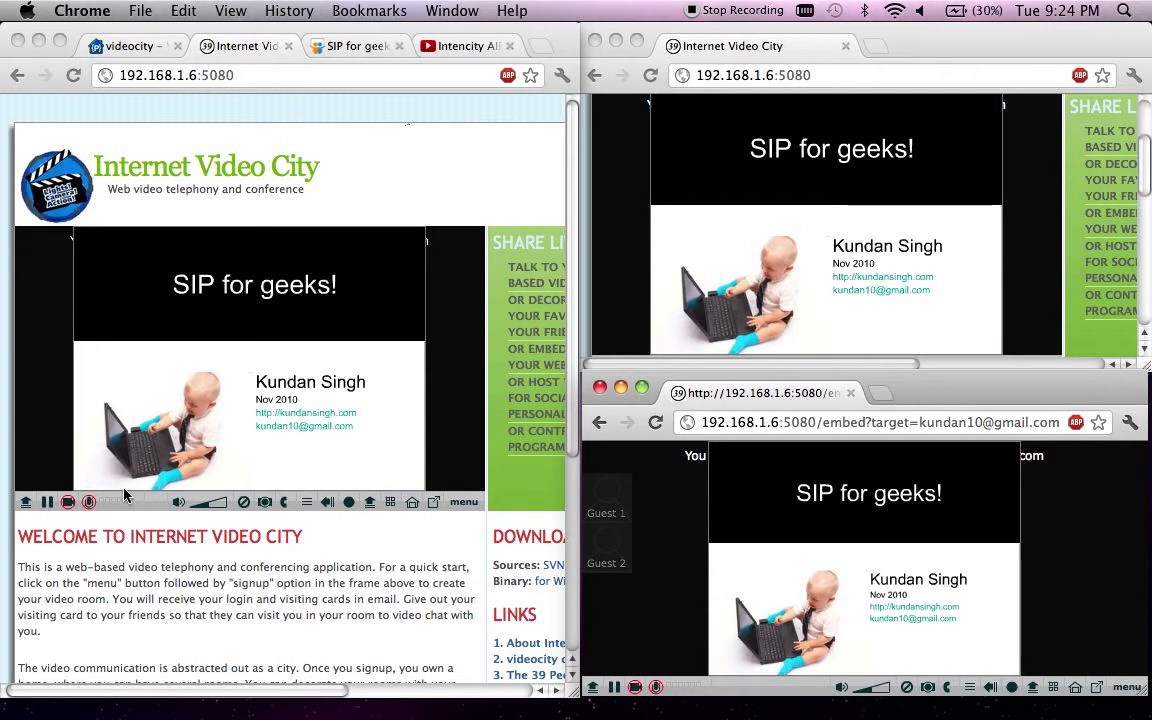
- Return the owner's window to the room view and start the camera in the top-right room window
{"action": "left_click", "coordinate": [68, 503]}
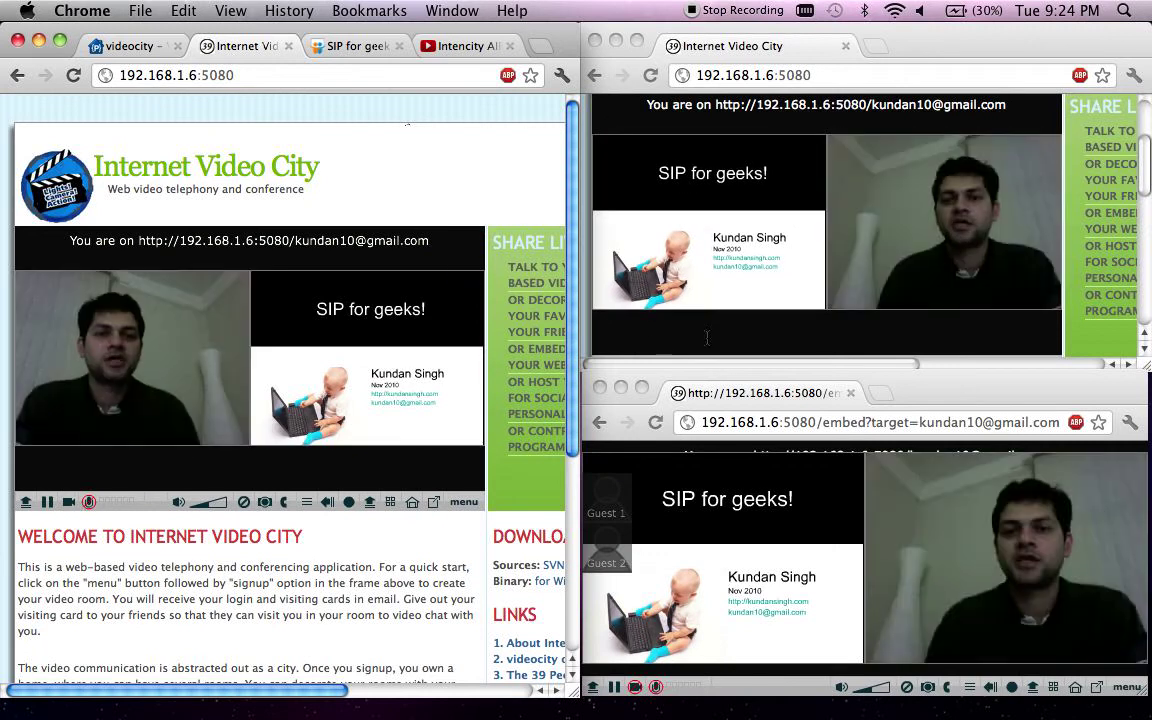
{"action": "left_click", "coordinate": [707, 337]}
{"action": "scroll", "coordinate": [700, 325], "scroll_direction": "down", "scroll_amount": 2}
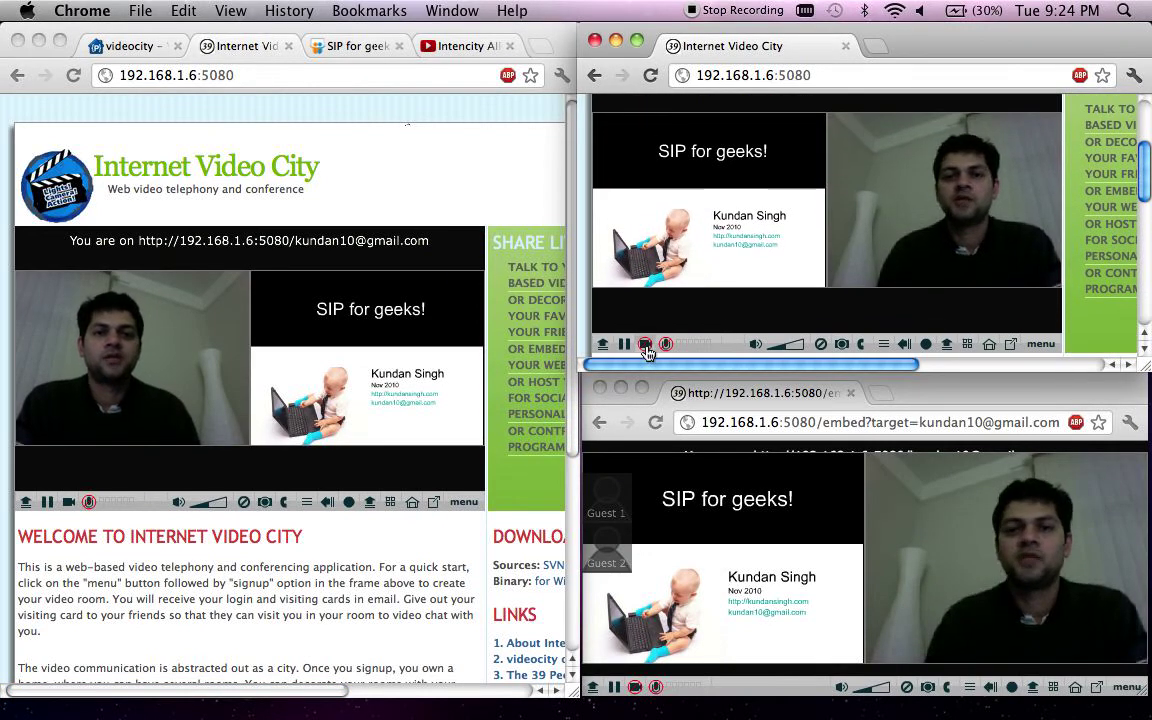
{"action": "left_click", "coordinate": [646, 343]}
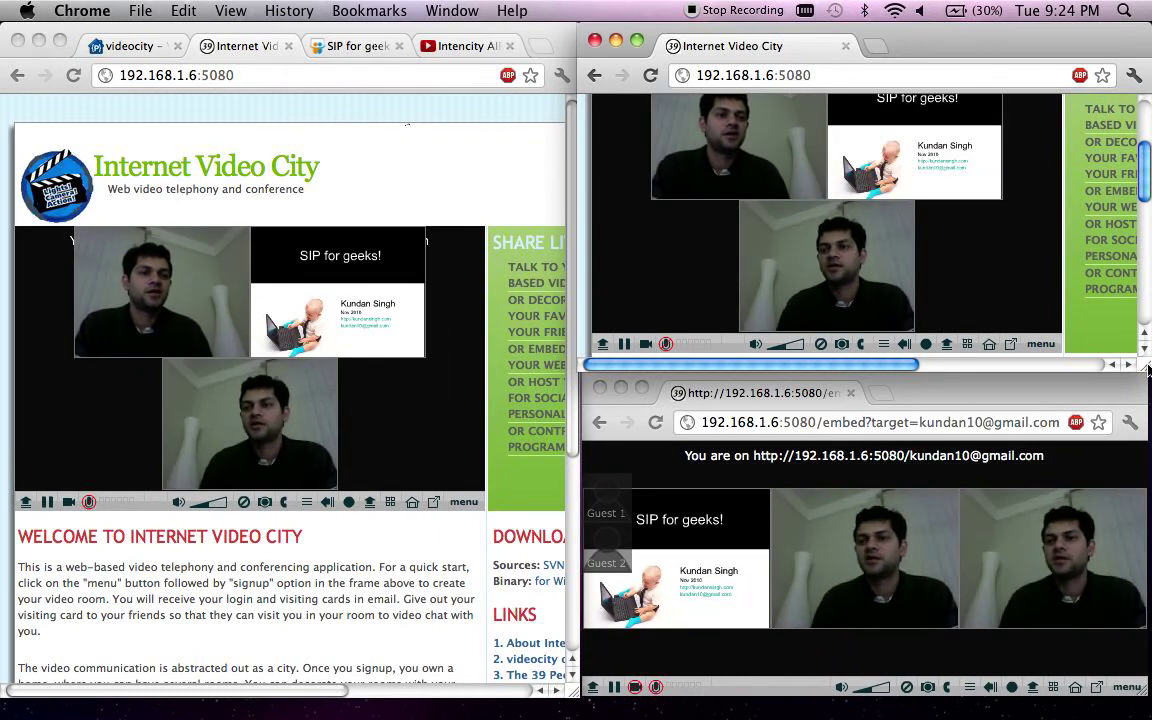
{"action": "left_click_drag", "start_coordinate": [1146, 366], "coordinate": [1146, 387]}
- Start the bottom room window's camera, then close its own 'You' self-view tile
{"action": "left_click", "coordinate": [1108, 410]}
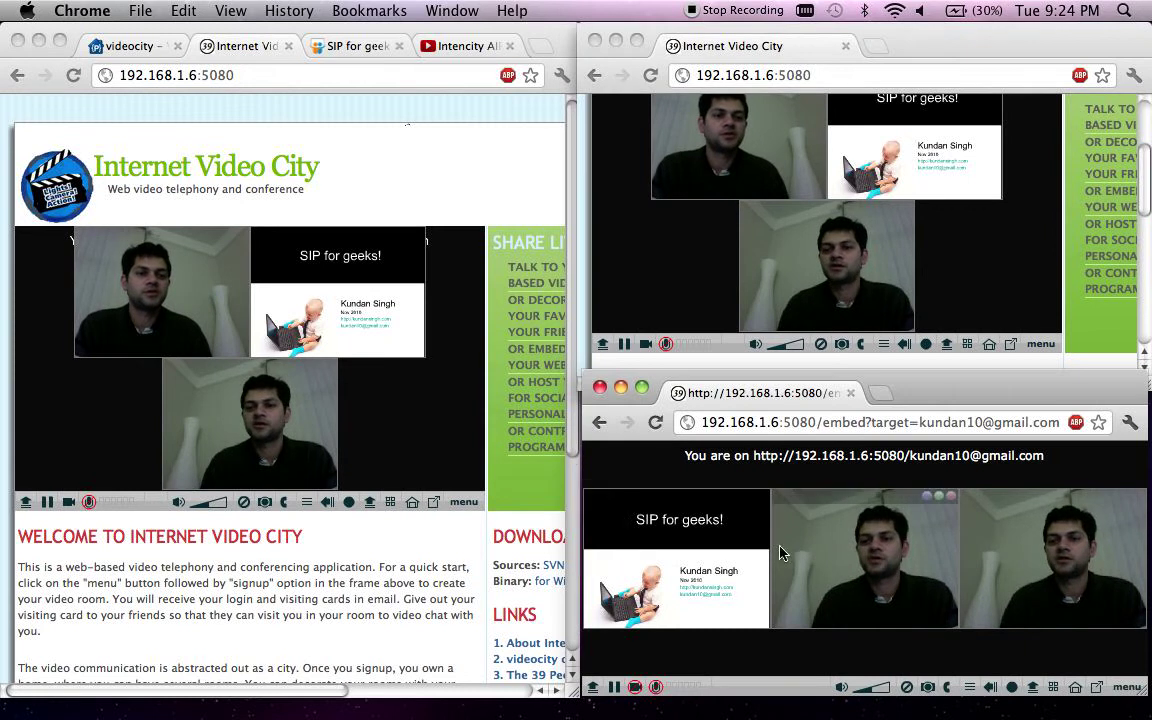
{"action": "left_click", "coordinate": [634, 687]}
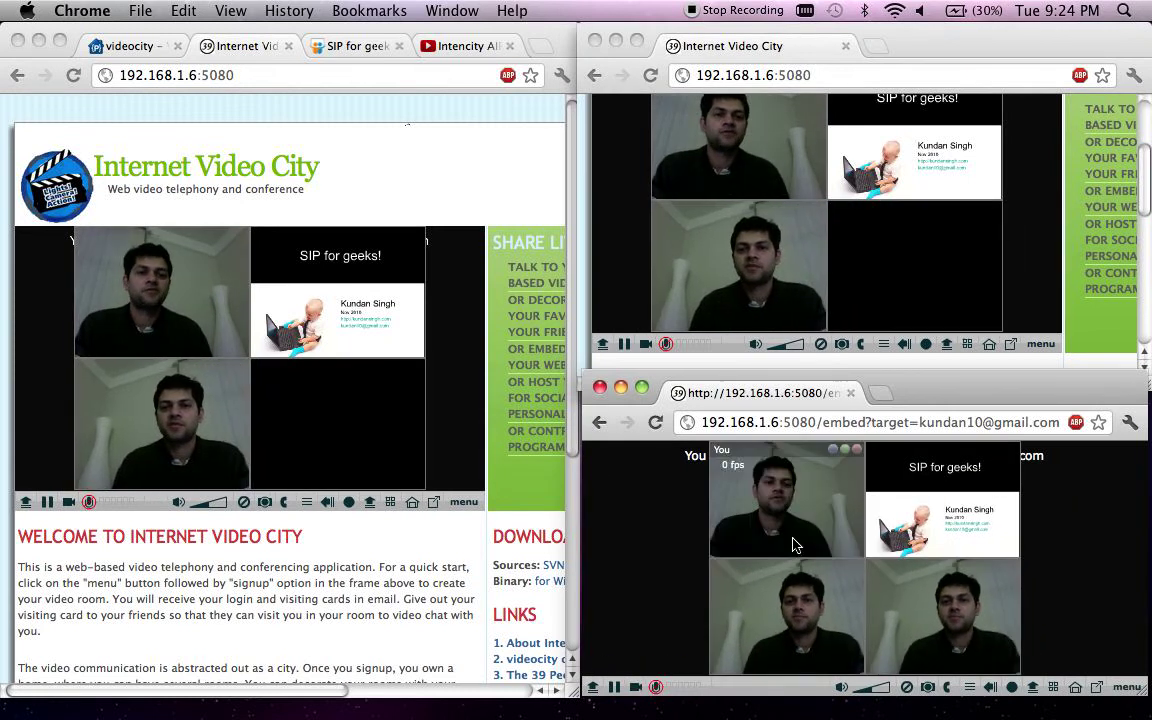
{"action": "mouse_move", "coordinate": [733, 329]}
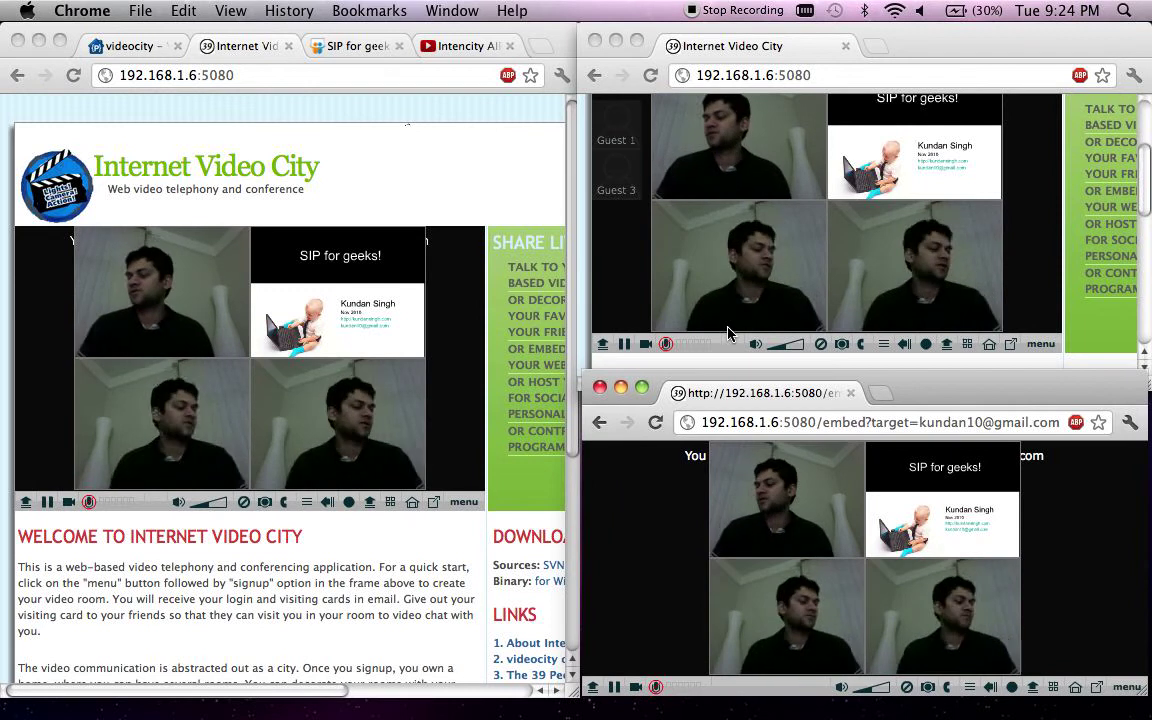
{"action": "left_click", "coordinate": [666, 346]}
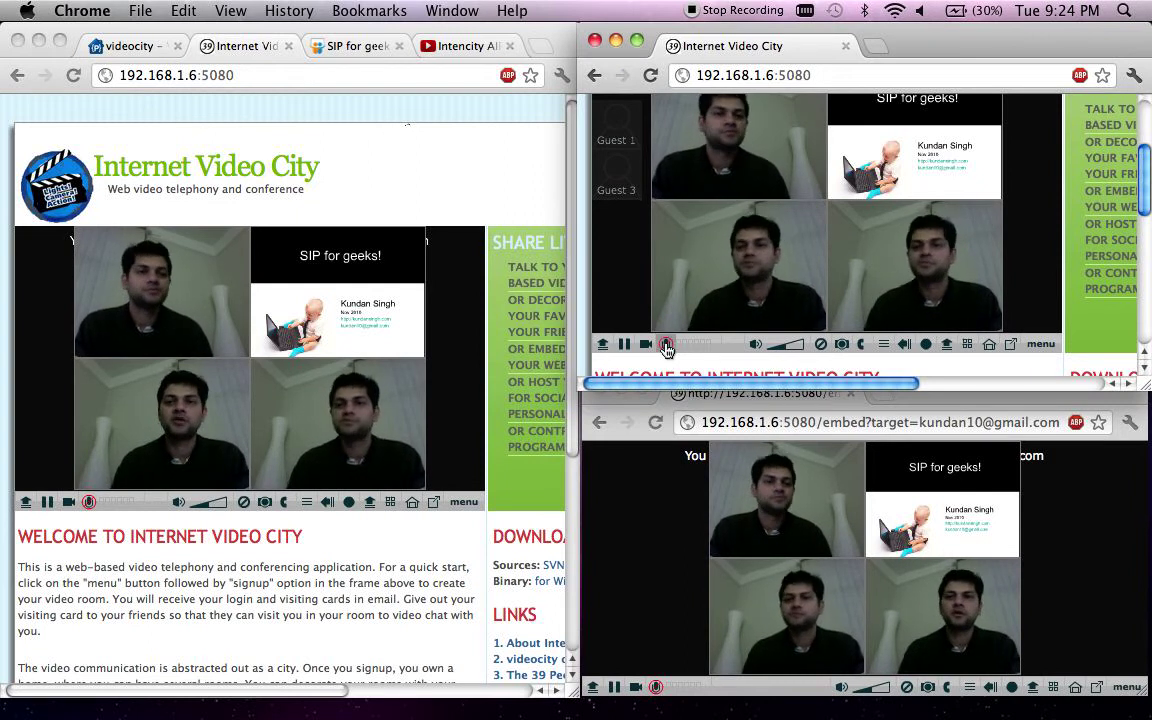
{"action": "left_click", "coordinate": [906, 692]}
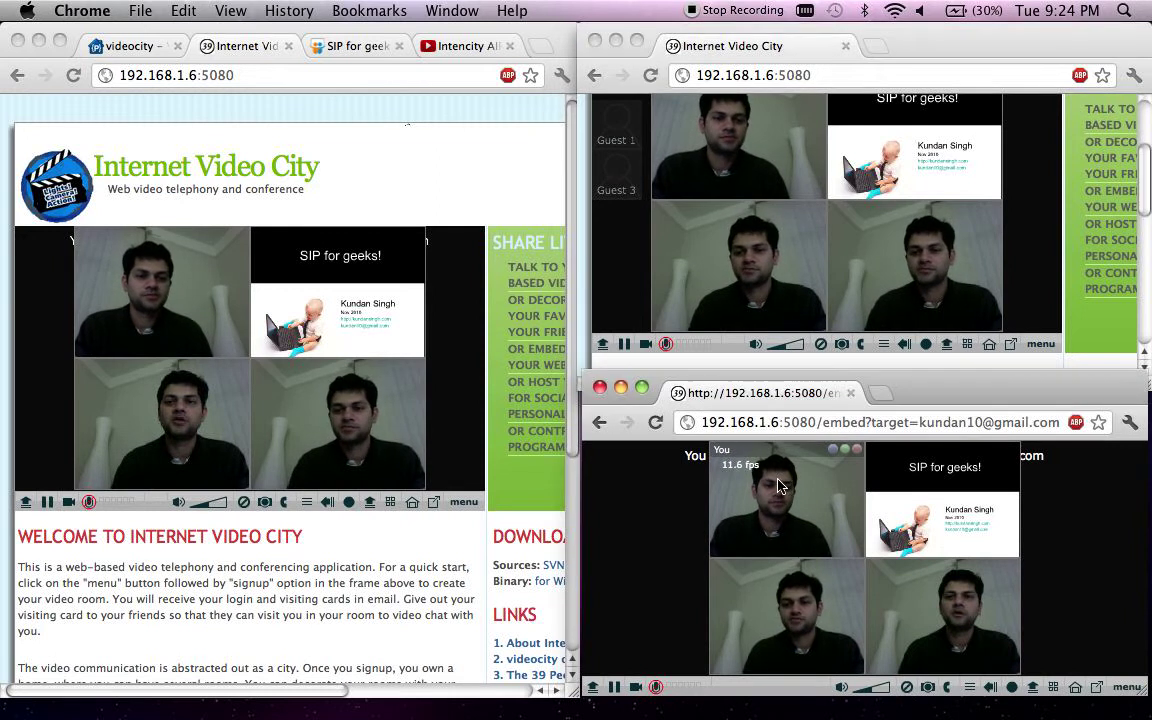
{"action": "left_click", "coordinate": [856, 451]}
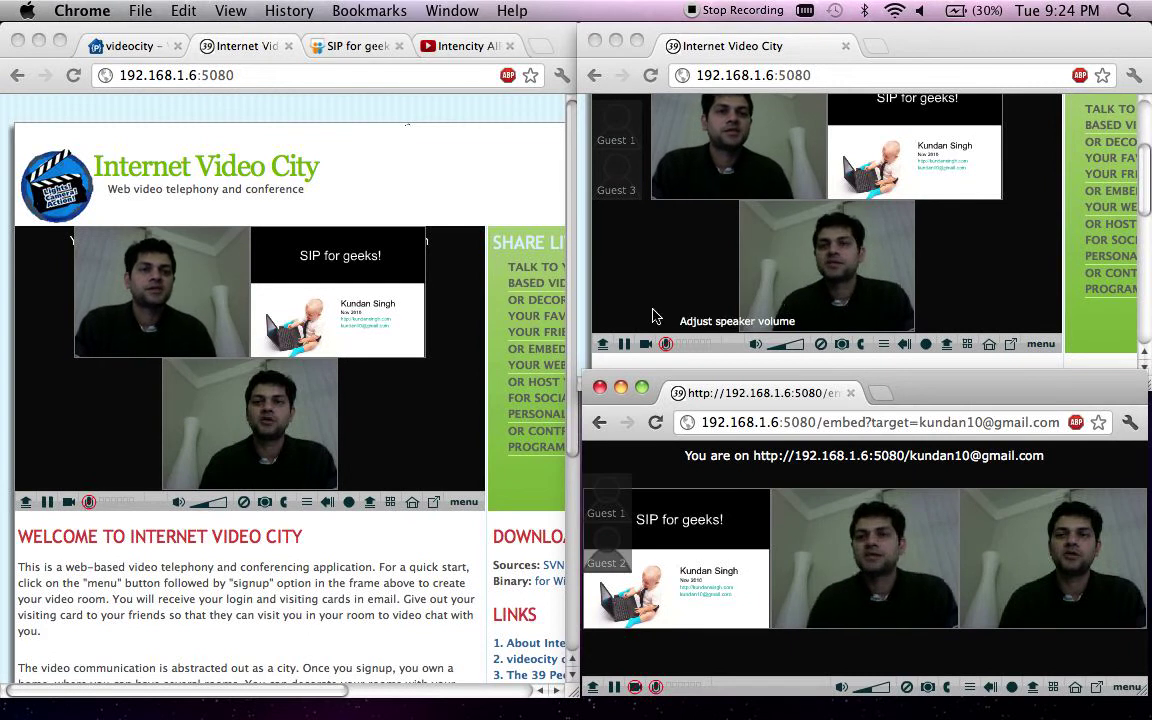
- Swap the left player's main view between webcam and slide, restore side-by-side, and stop the top-right camera
{"action": "left_click", "coordinate": [178, 313]}
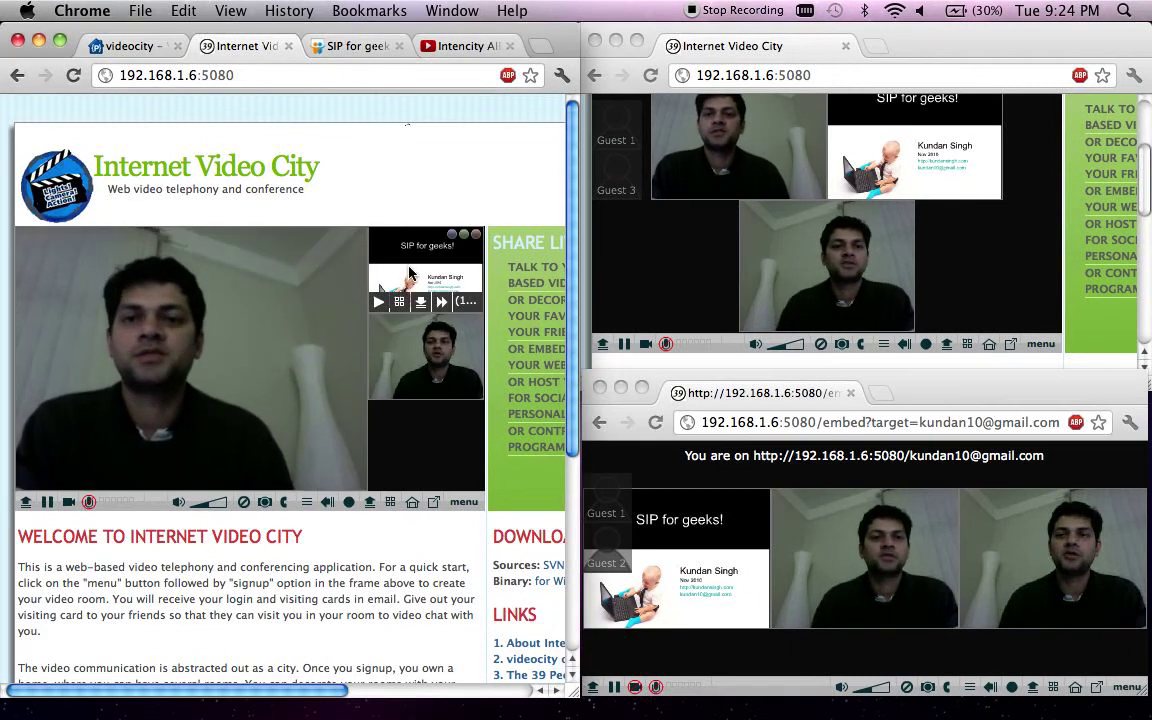
{"action": "left_click", "coordinate": [411, 272]}
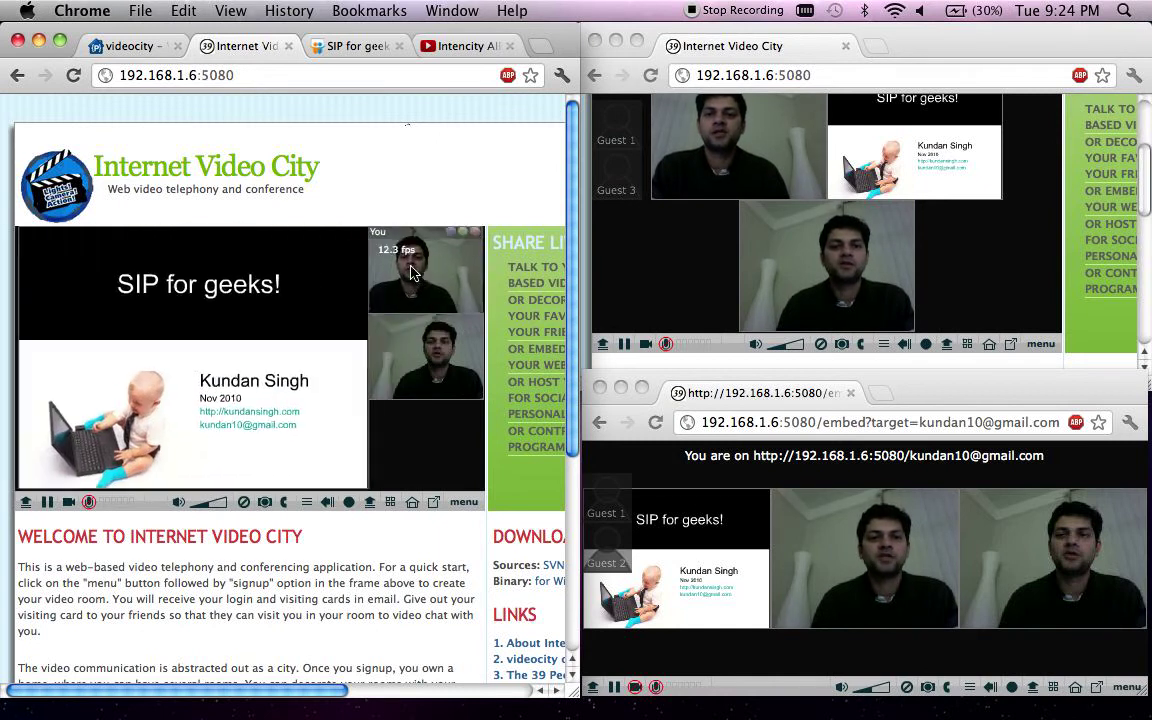
{"action": "left_click", "coordinate": [424, 372]}
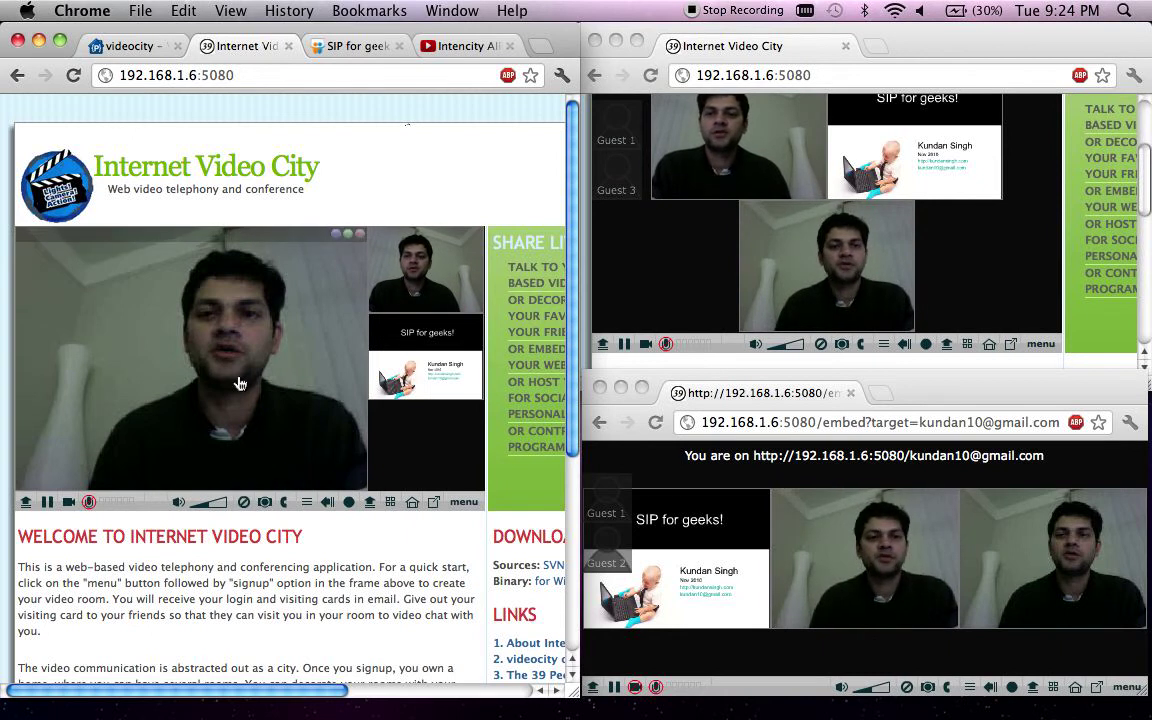
{"action": "left_click", "coordinate": [359, 234]}
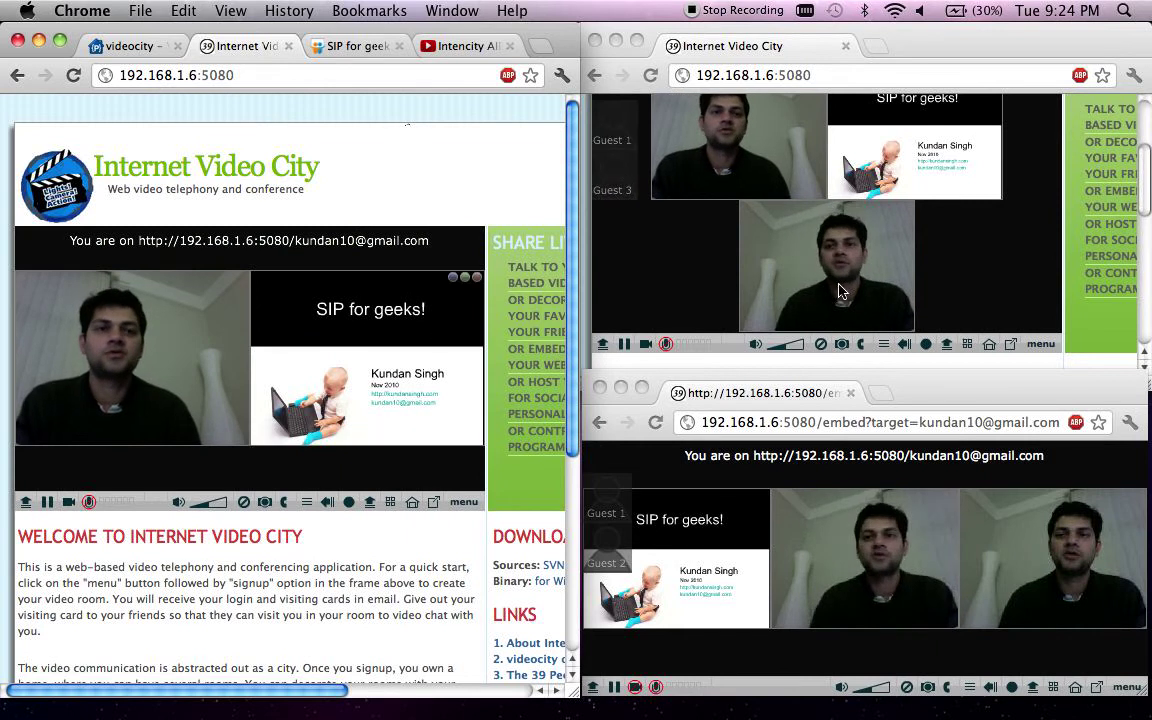
{"action": "left_click", "coordinate": [643, 345]}
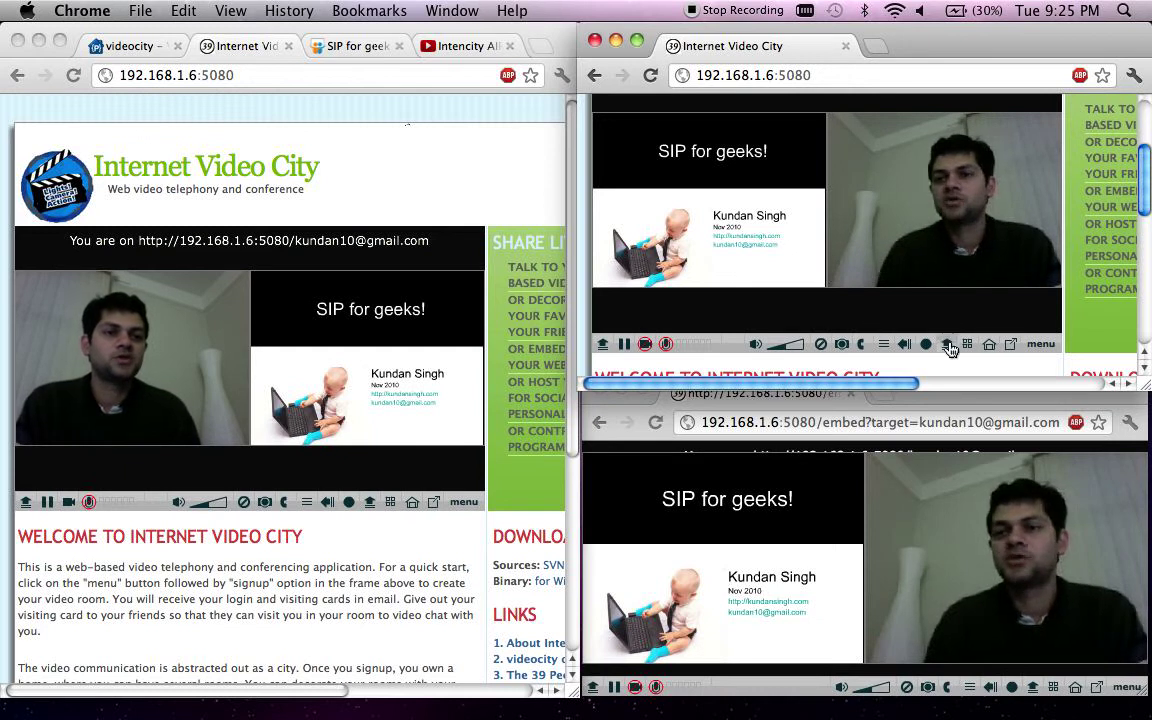
- Upload voip1.jpg through voip3.gif from the Downloads folder into the room
{"action": "left_click", "coordinate": [853, 312]}
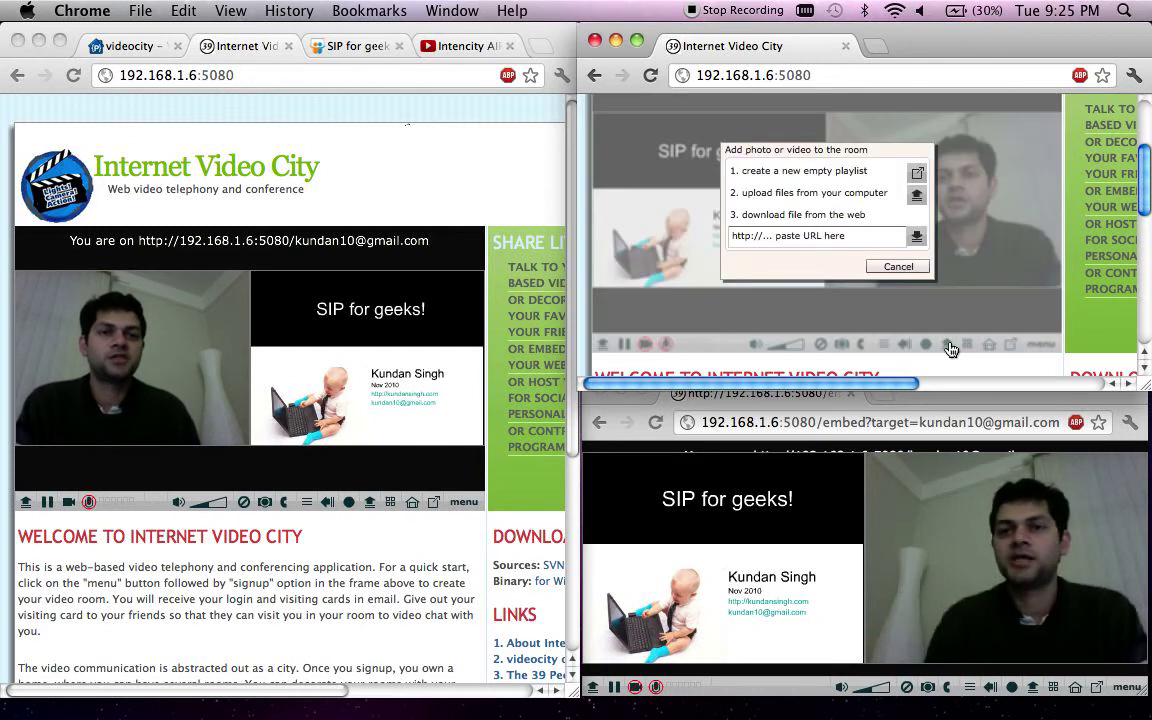
{"action": "left_click", "coordinate": [916, 196]}
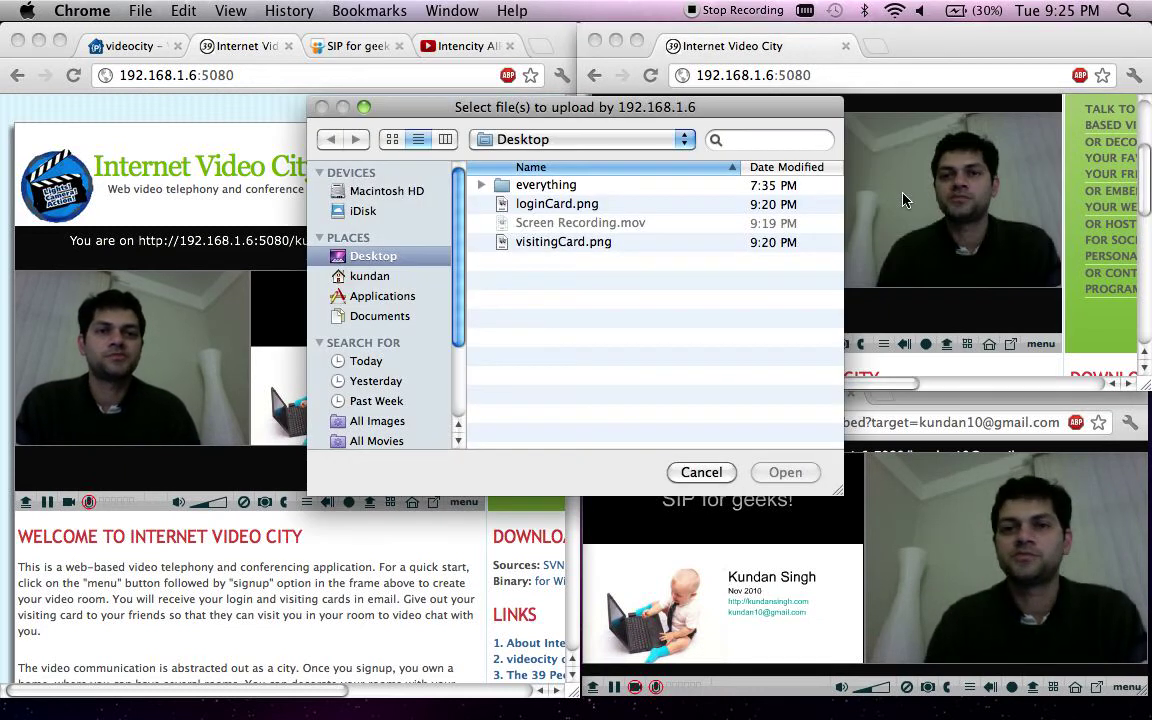
{"action": "left_click", "coordinate": [370, 276]}
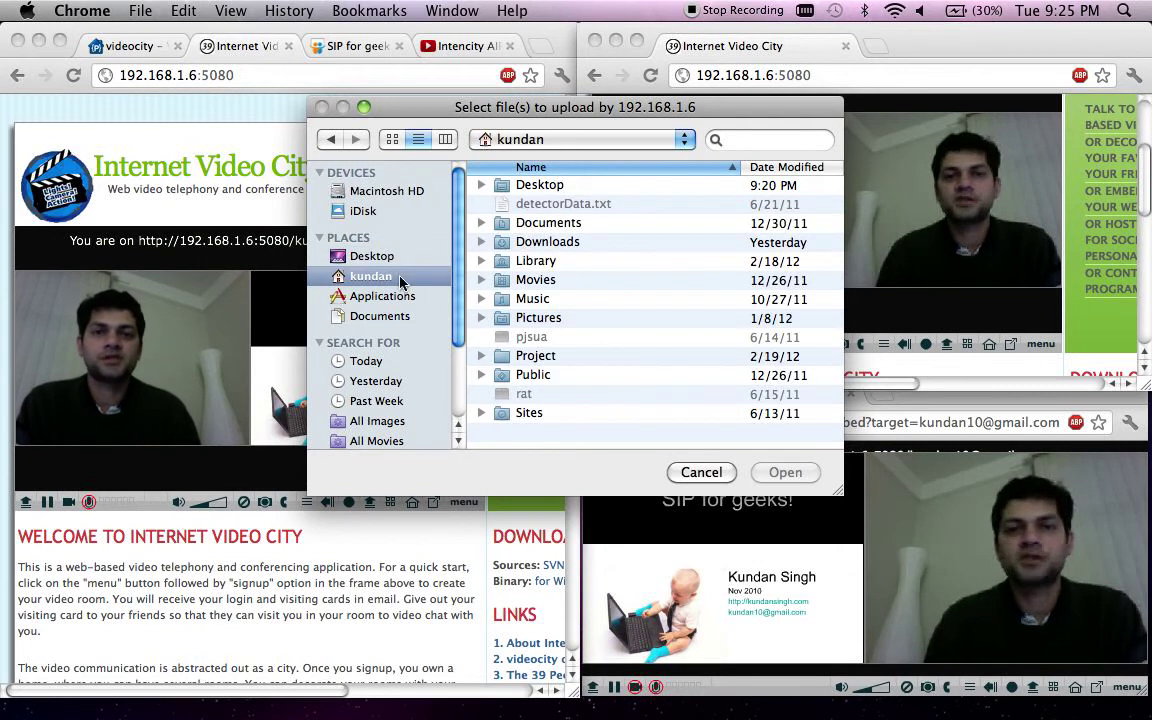
{"action": "double_click", "coordinate": [547, 242]}
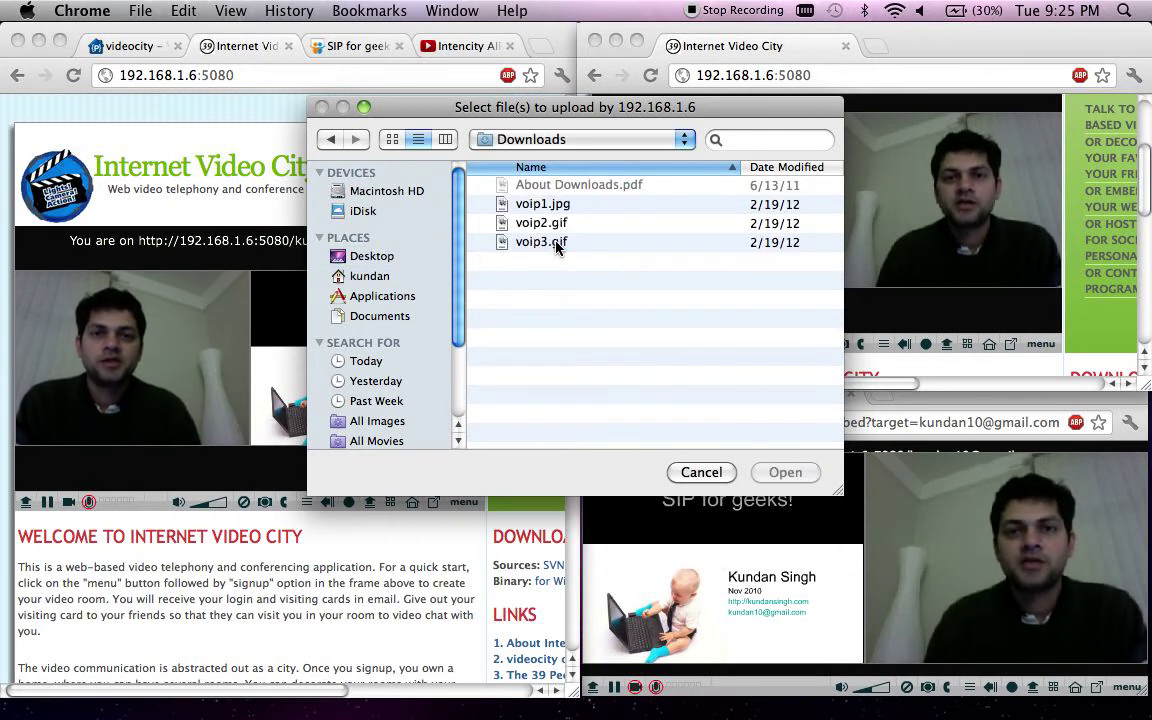
{"action": "left_click", "coordinate": [547, 205]}
{"action": "left_click", "coordinate": [550, 241], "text": "shift"}
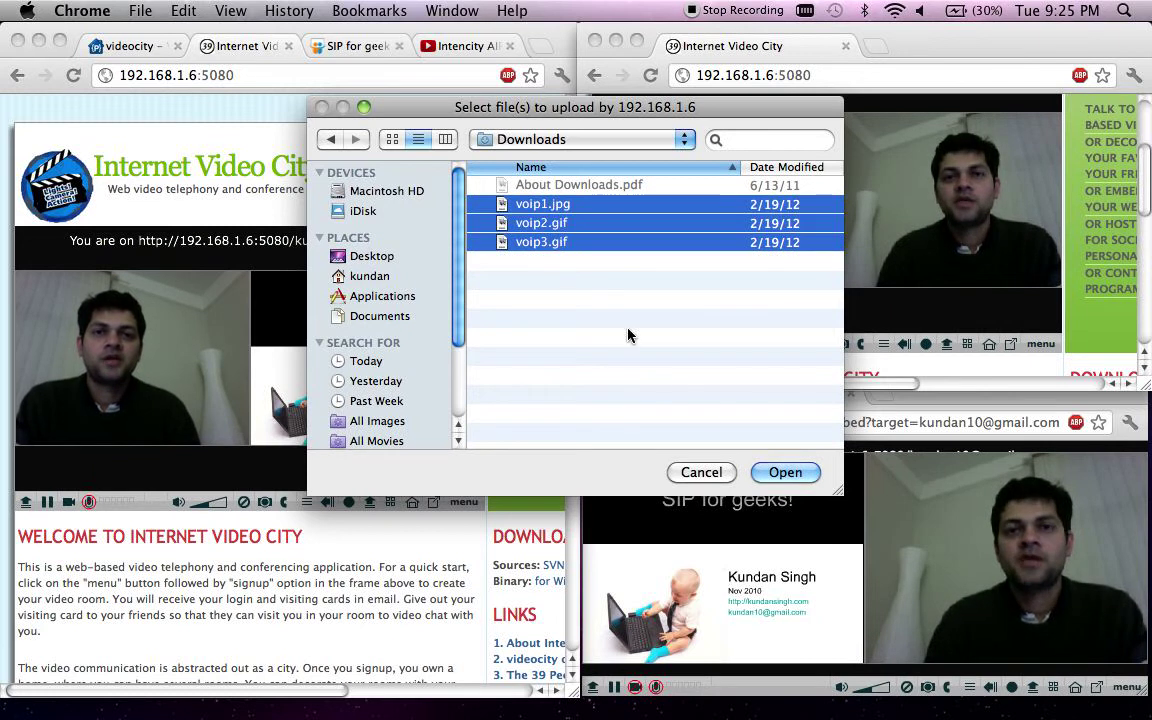
{"action": "left_click", "coordinate": [784, 473]}
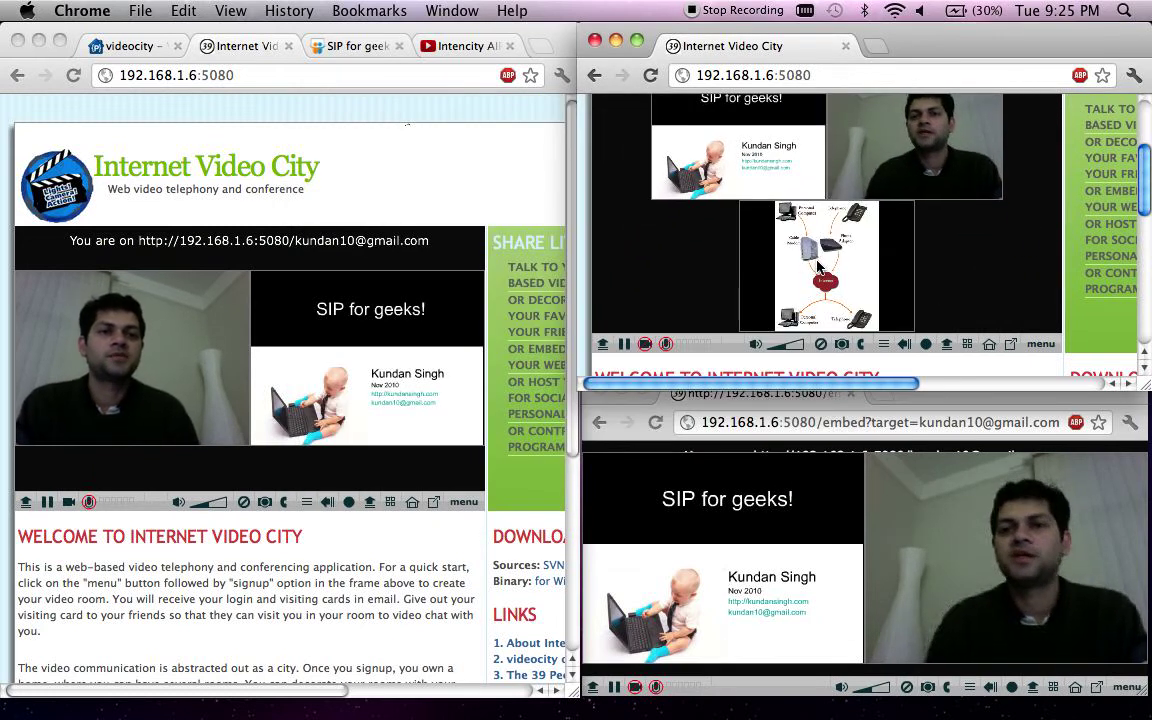
- Share the network diagram image in this room and enlarge it in the left player
{"action": "mouse_move", "coordinate": [813, 268]}
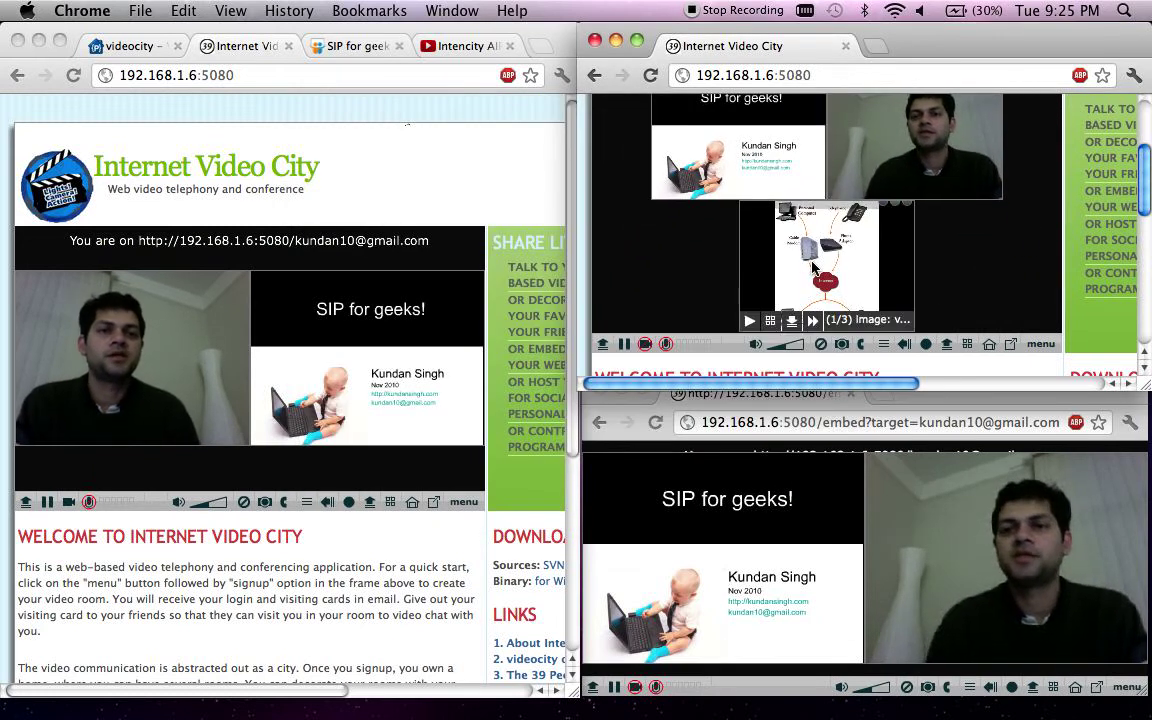
{"action": "left_click", "coordinate": [790, 323]}
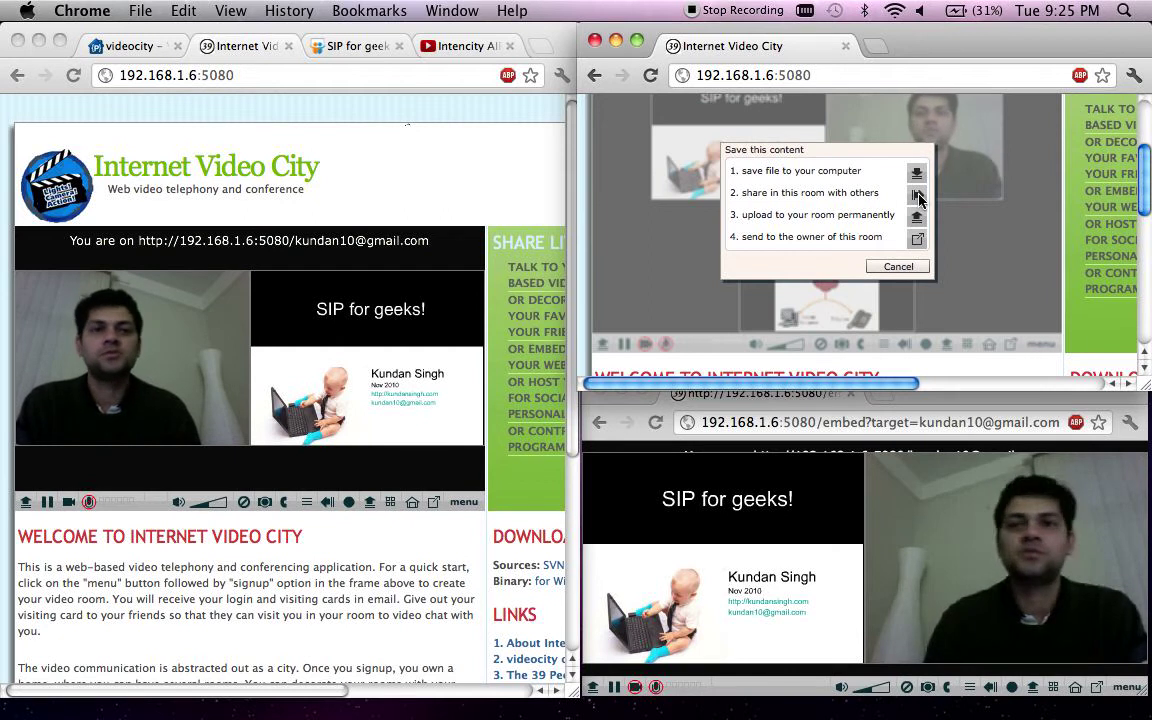
{"action": "left_click", "coordinate": [914, 195]}
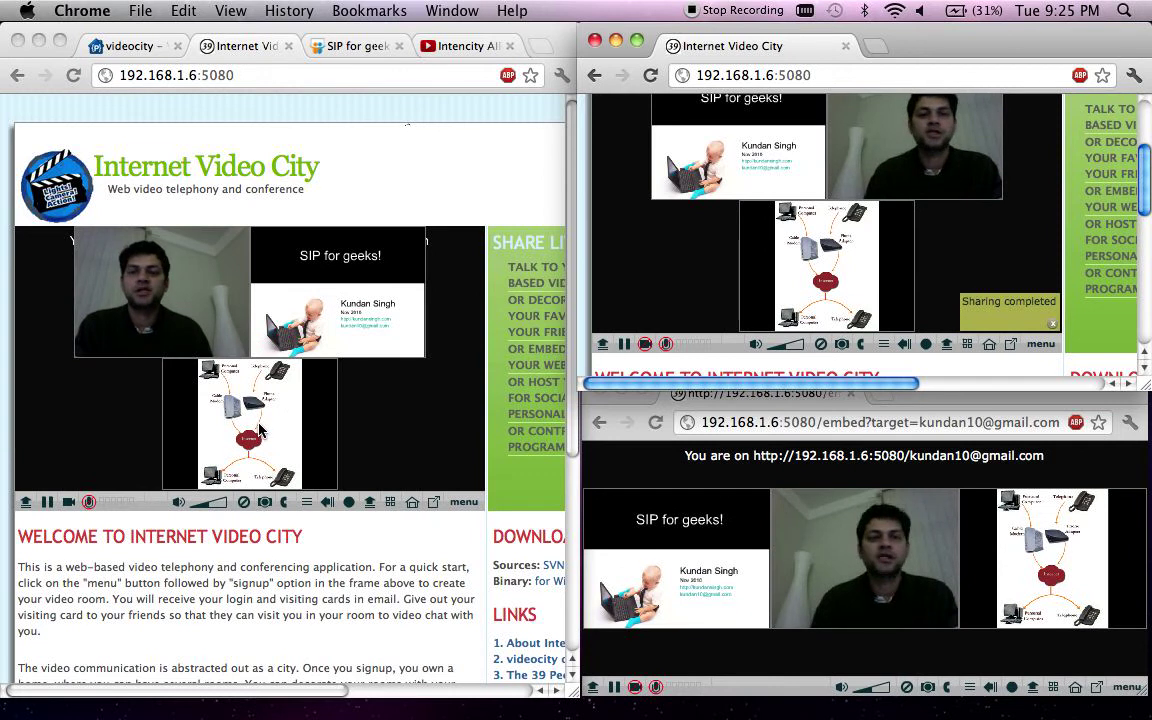
{"action": "left_click", "coordinate": [252, 430]}
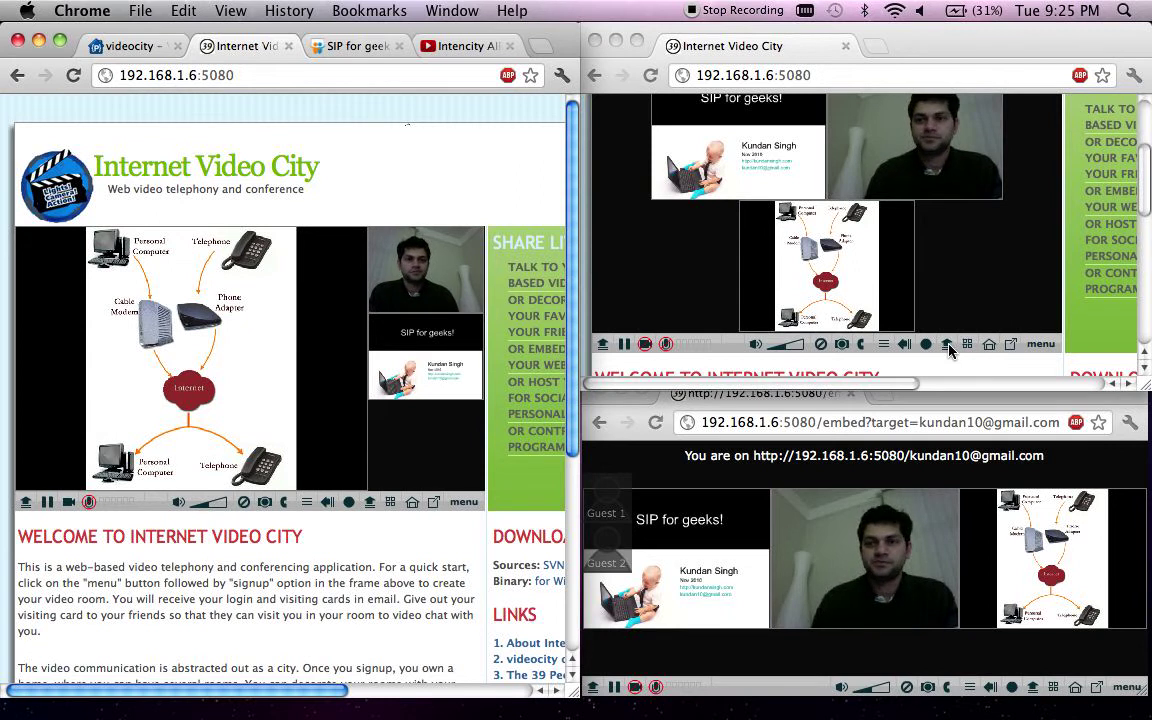
- Download the Intencity AIRphone YouTube video into the room by pasting its web address
{"action": "left_click", "coordinate": [948, 345]}
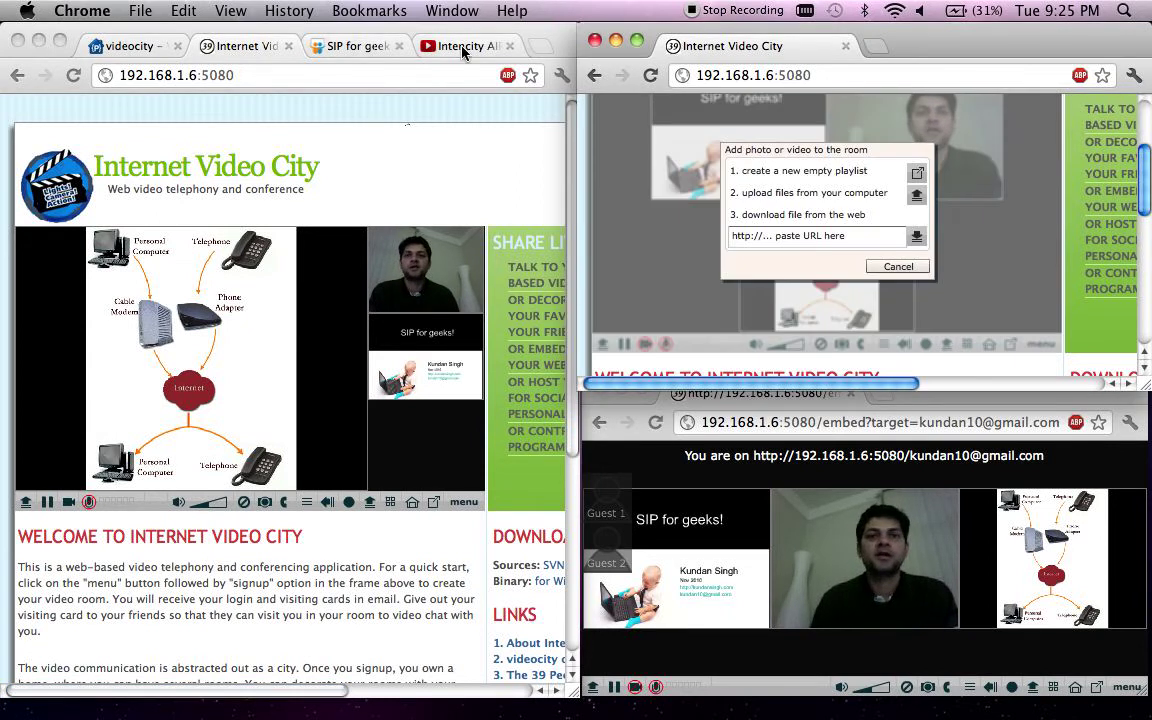
{"action": "left_click", "coordinate": [465, 46]}
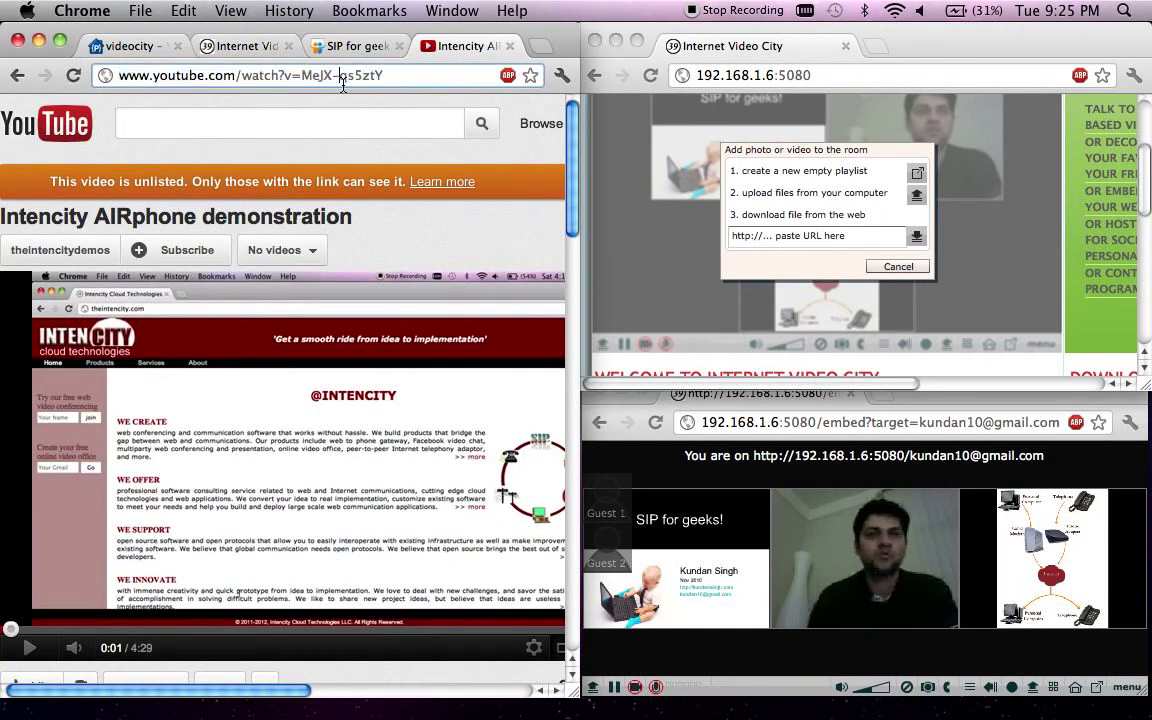
{"action": "key", "text": "super+c"}
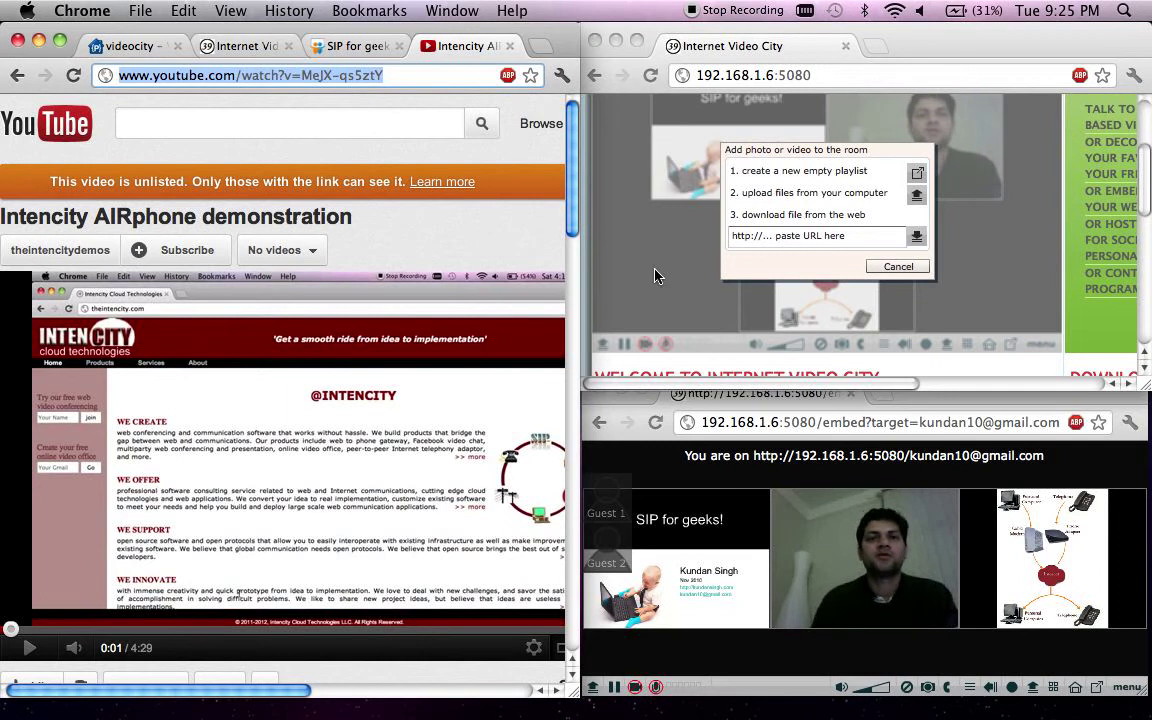
{"action": "left_click", "coordinate": [867, 239]}
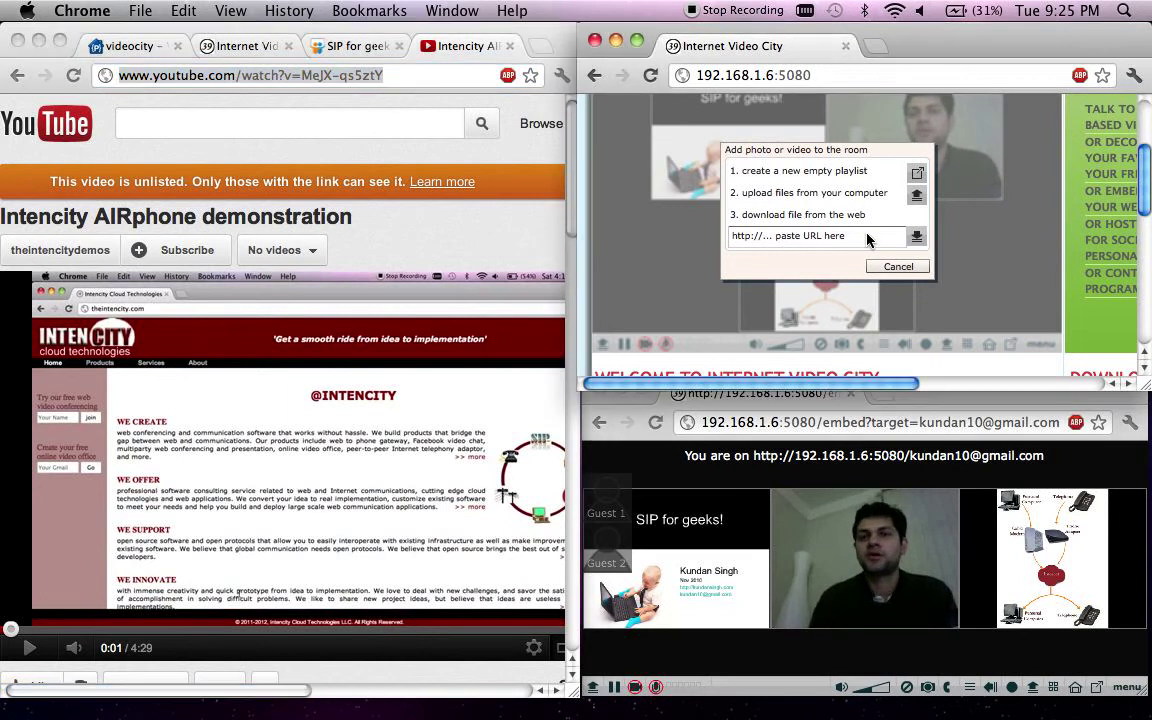
{"action": "key", "text": "super+v"}
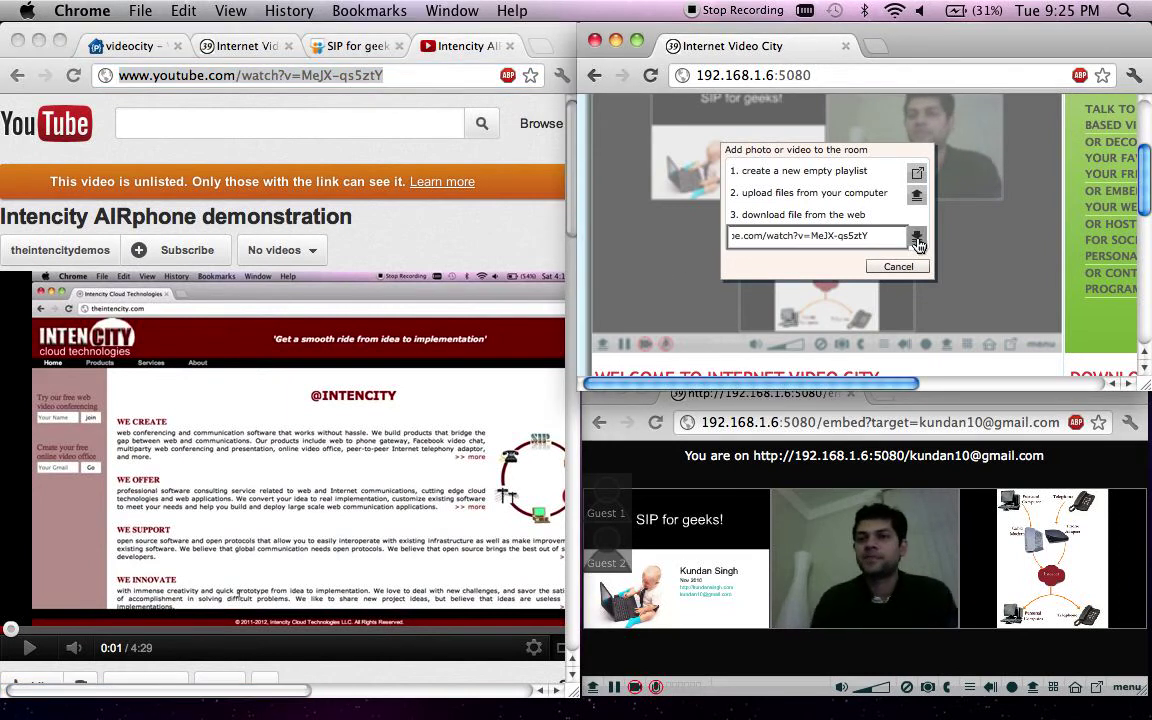
{"action": "left_click", "coordinate": [917, 240]}
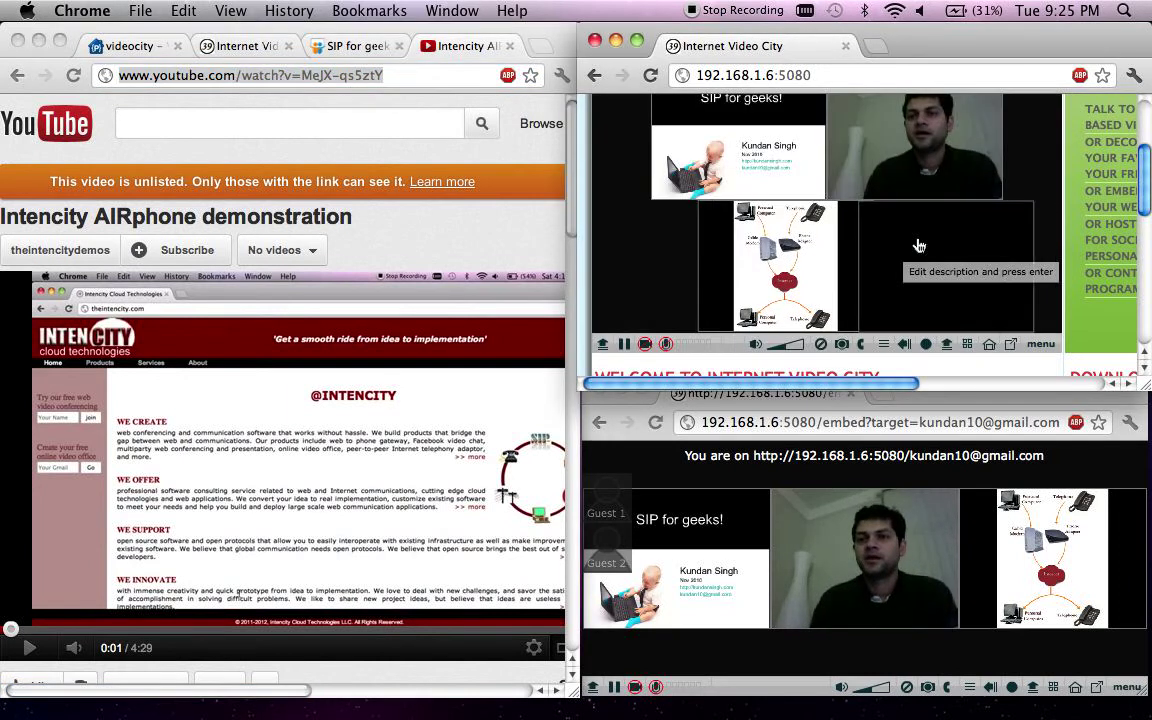
- Share the new YouTube video tile with others in the room
{"action": "left_click", "coordinate": [245, 46]}
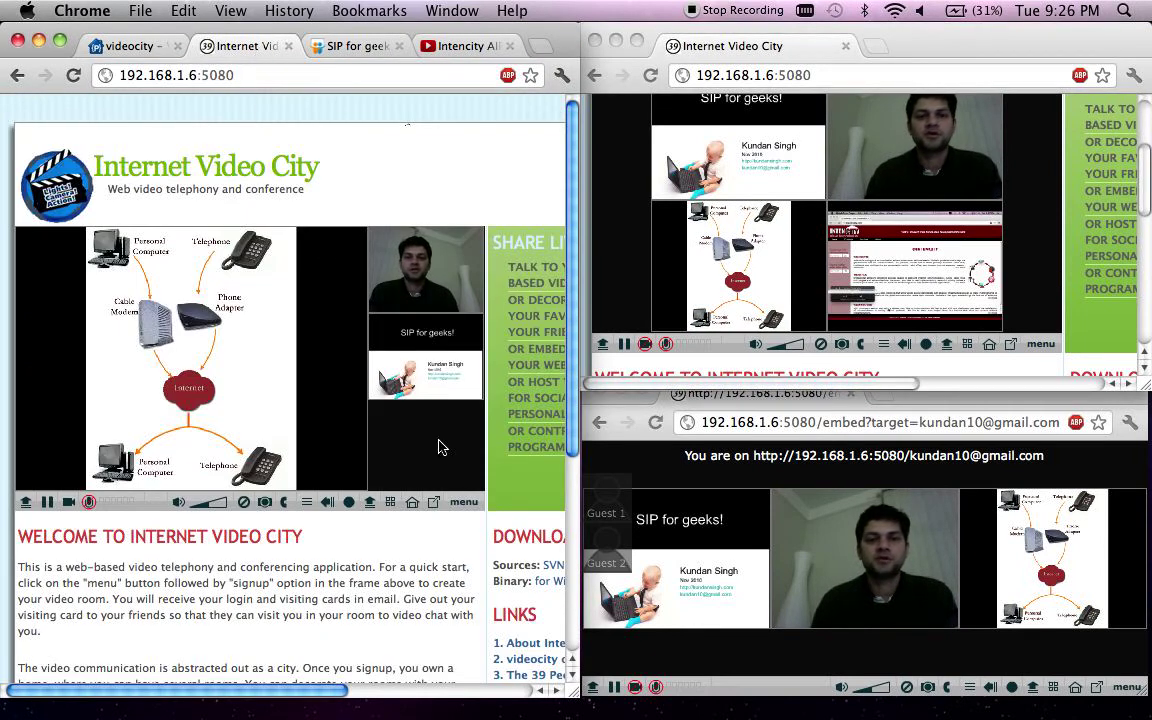
{"action": "left_click", "coordinate": [860, 300]}
{"action": "left_click", "coordinate": [879, 325]}
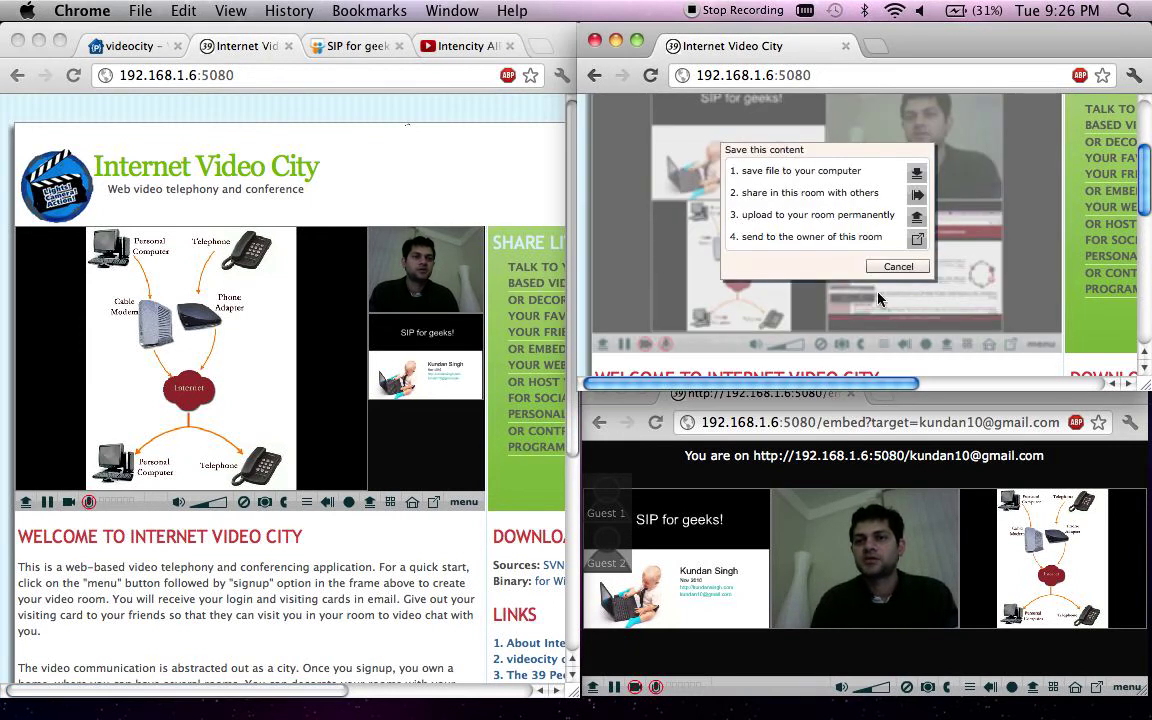
{"action": "left_click", "coordinate": [848, 206]}
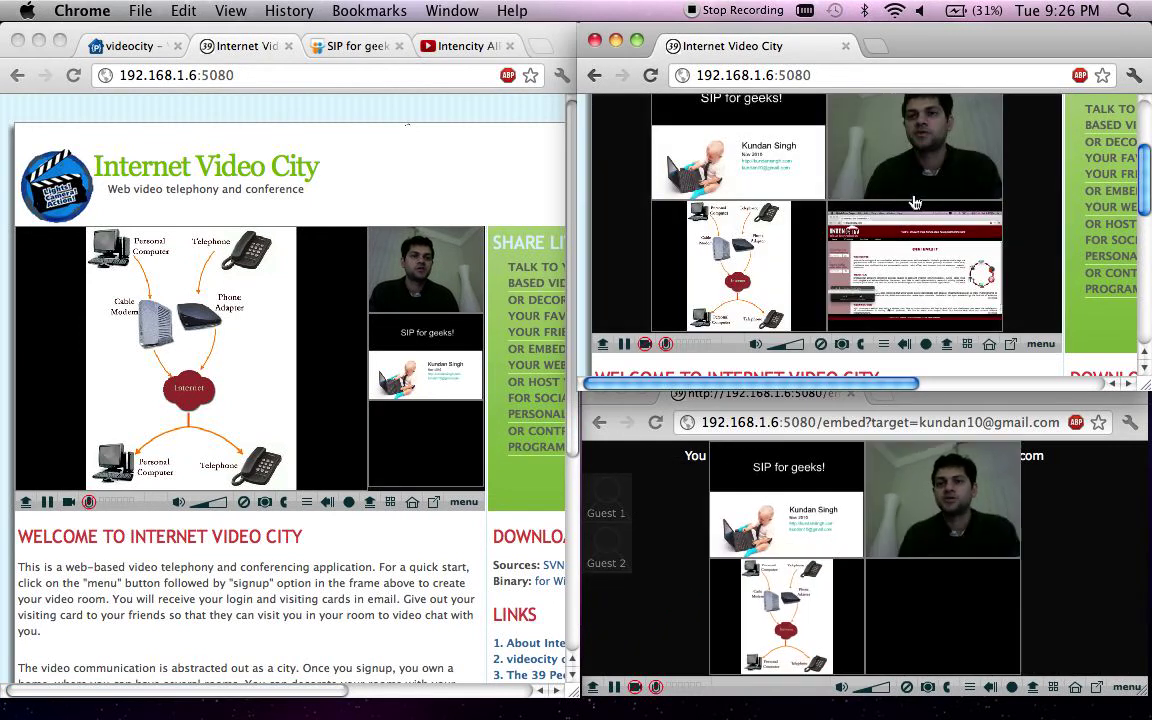
- Start the shared media slideshow in the left guest's player, showing the Intencity web page
{"action": "left_click", "coordinate": [398, 452]}
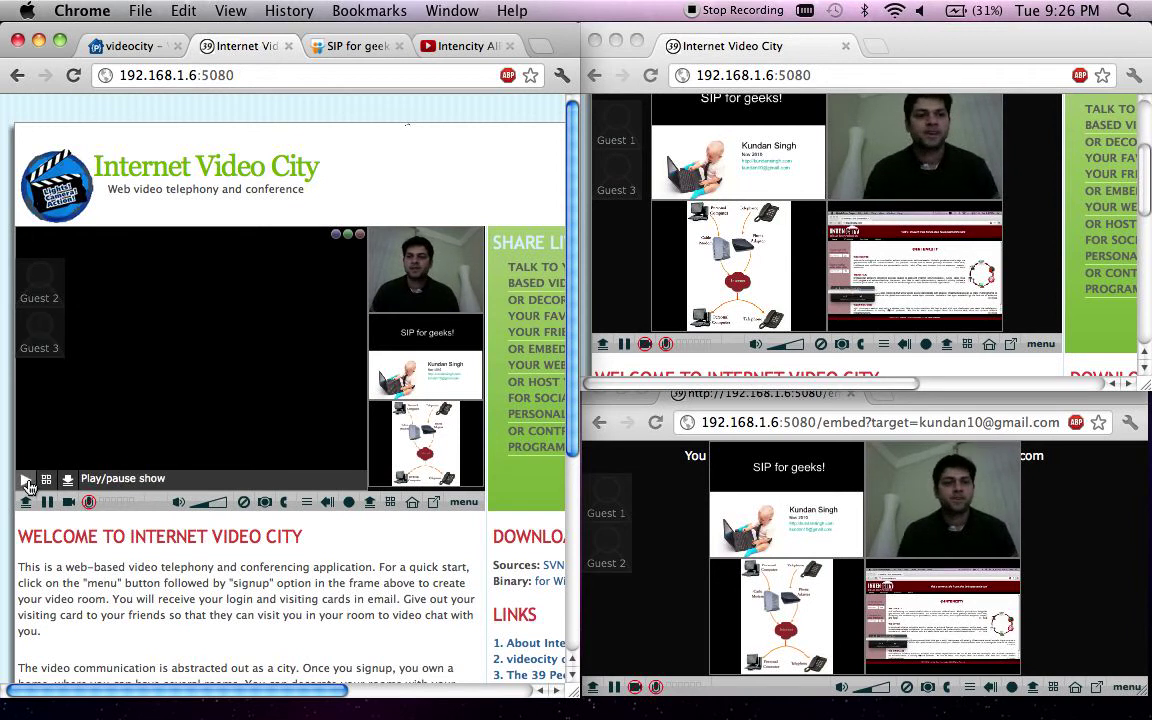
{"action": "left_click", "coordinate": [27, 485]}
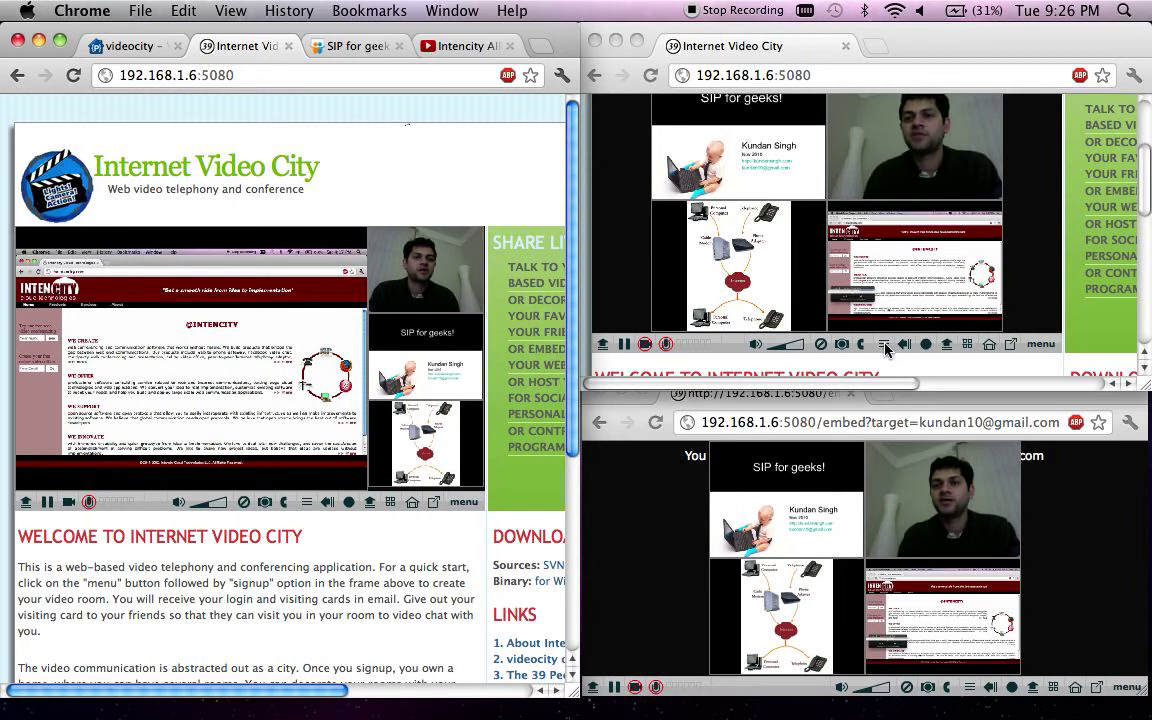
- Delete the web page screenshot, network diagram and slides tiles from the room
{"action": "left_click", "coordinate": [822, 345]}
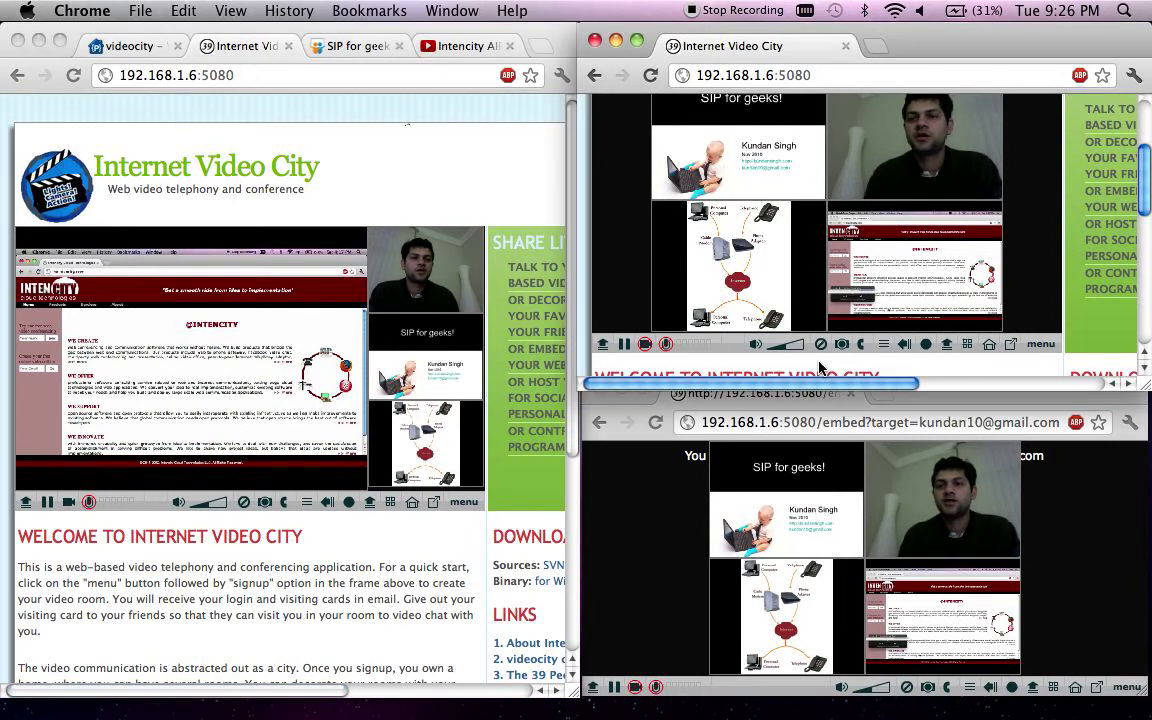
{"action": "left_click_drag", "start_coordinate": [822, 345], "coordinate": [856, 288]}
{"action": "left_click_drag", "start_coordinate": [822, 345], "coordinate": [822, 345]}
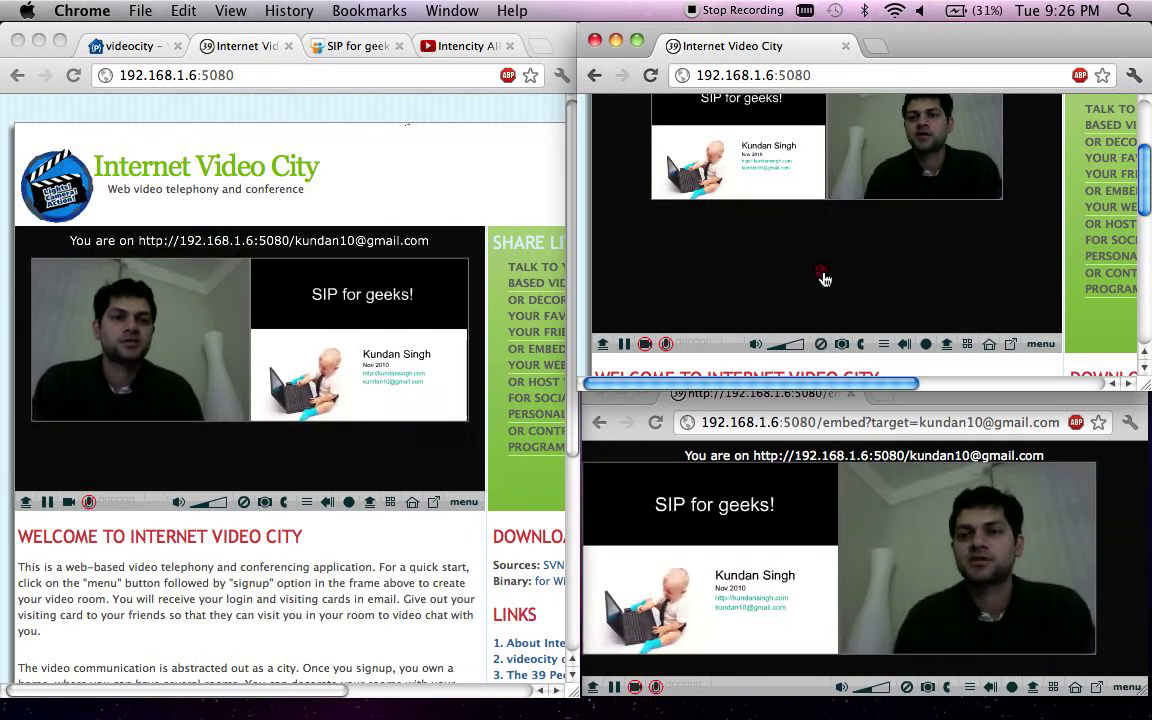
{"action": "left_click", "coordinate": [761, 273]}
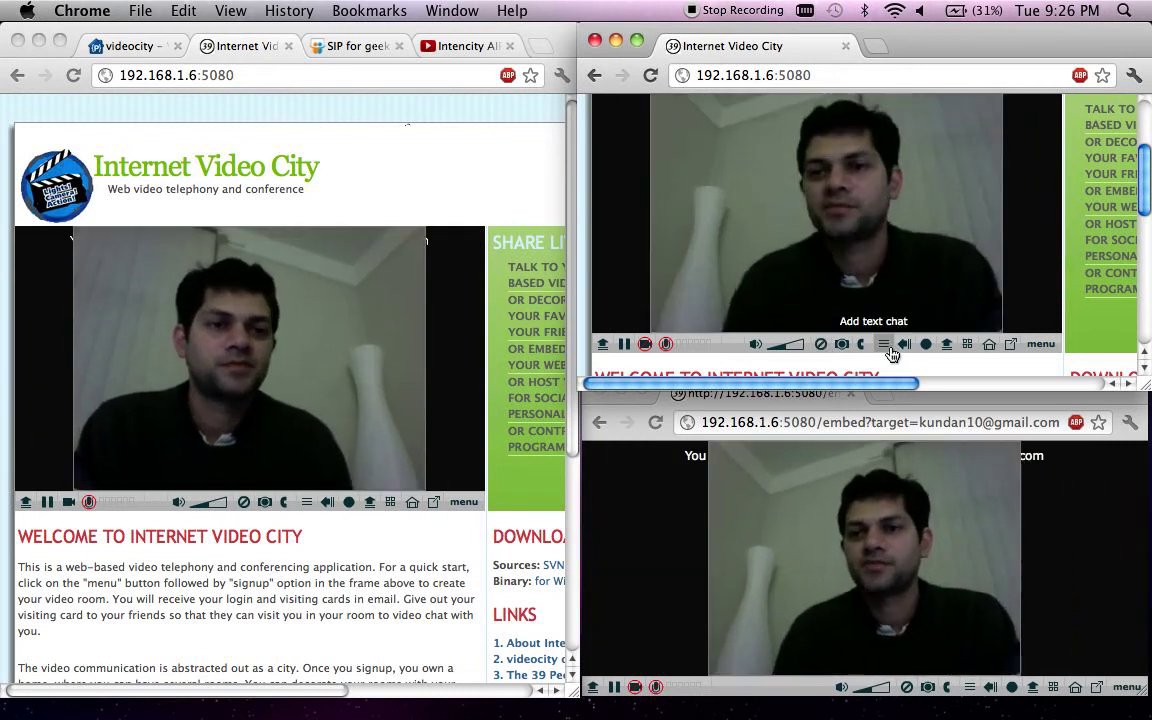
- Send the chat message 'hello there' to the room
{"action": "left_click", "coordinate": [886, 345]}
{"action": "left_click", "coordinate": [887, 278]}
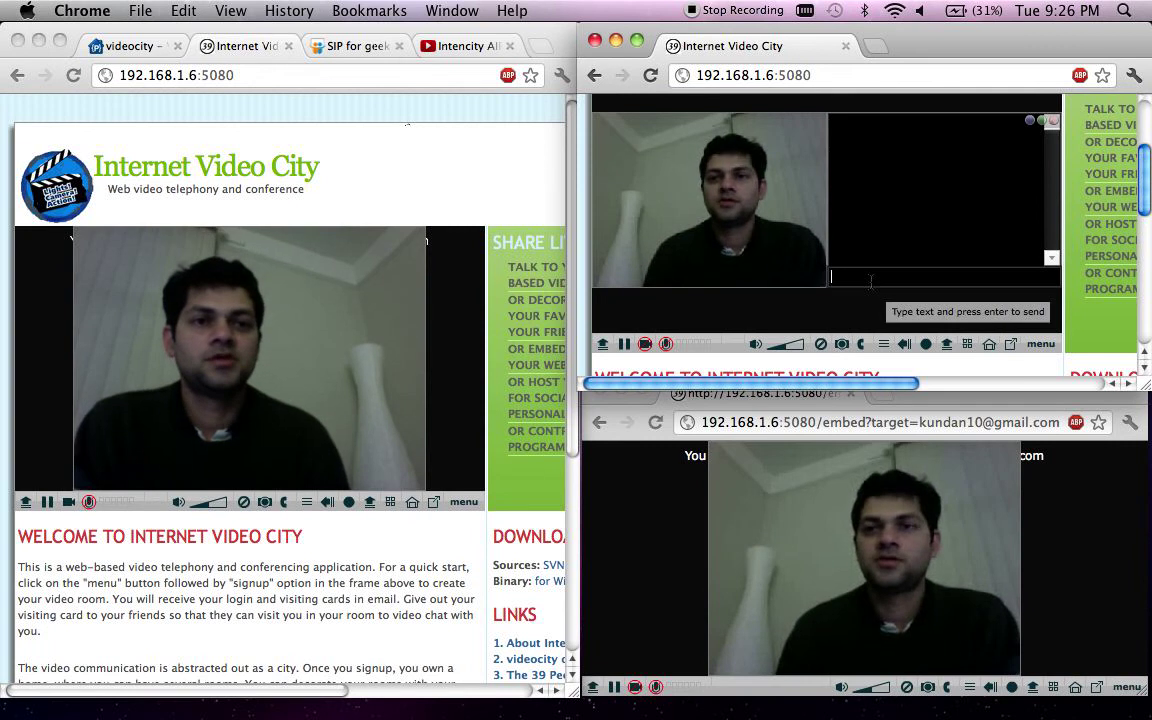
{"action": "type", "text": "hello there"}
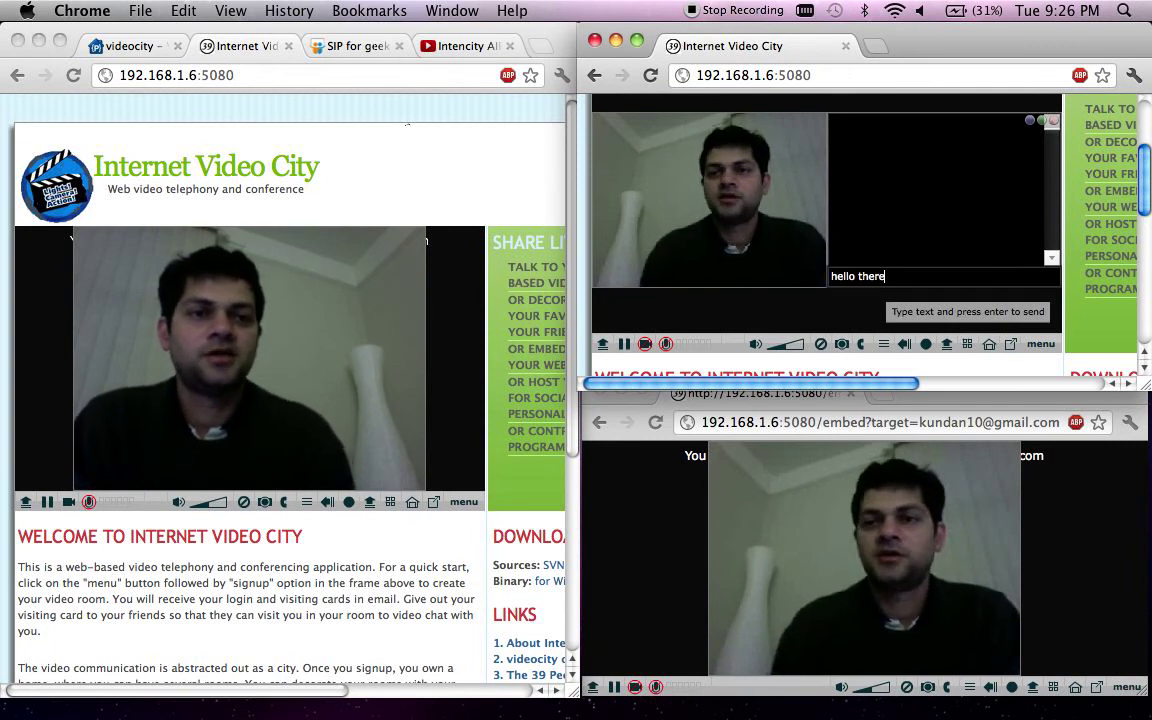
{"action": "key", "text": "Return"}
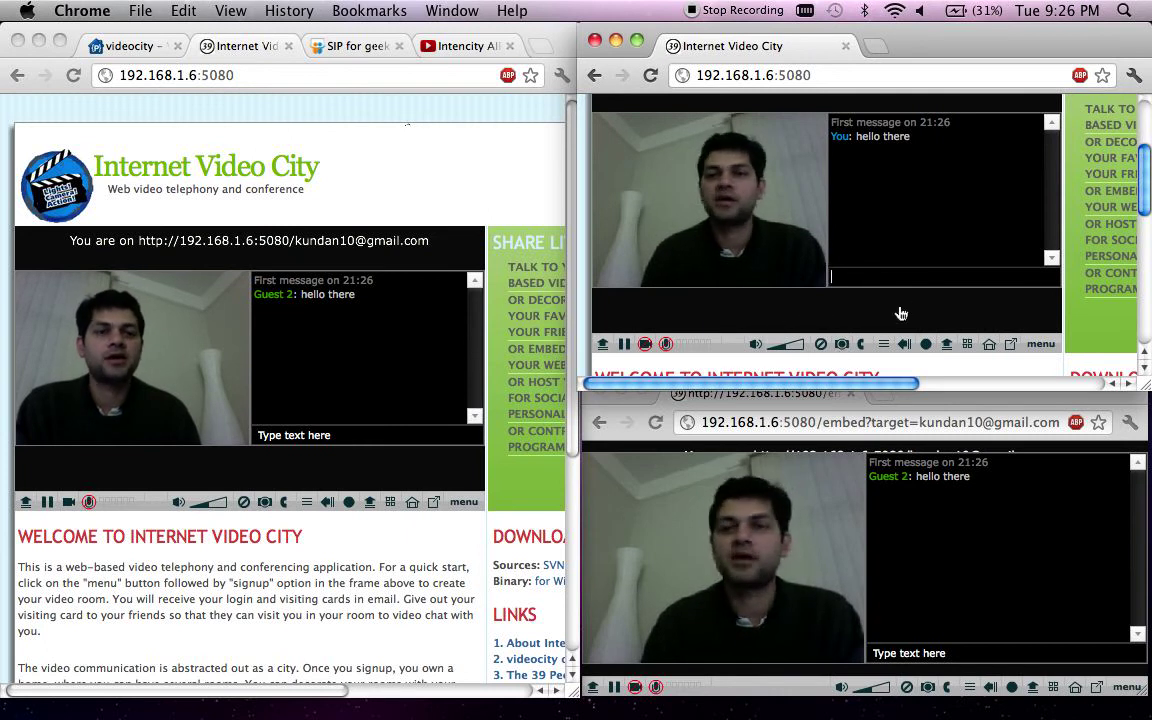
- Take two camera snapshots, enlarging the crop area to fill the preview for the first
{"action": "left_click", "coordinate": [842, 345]}
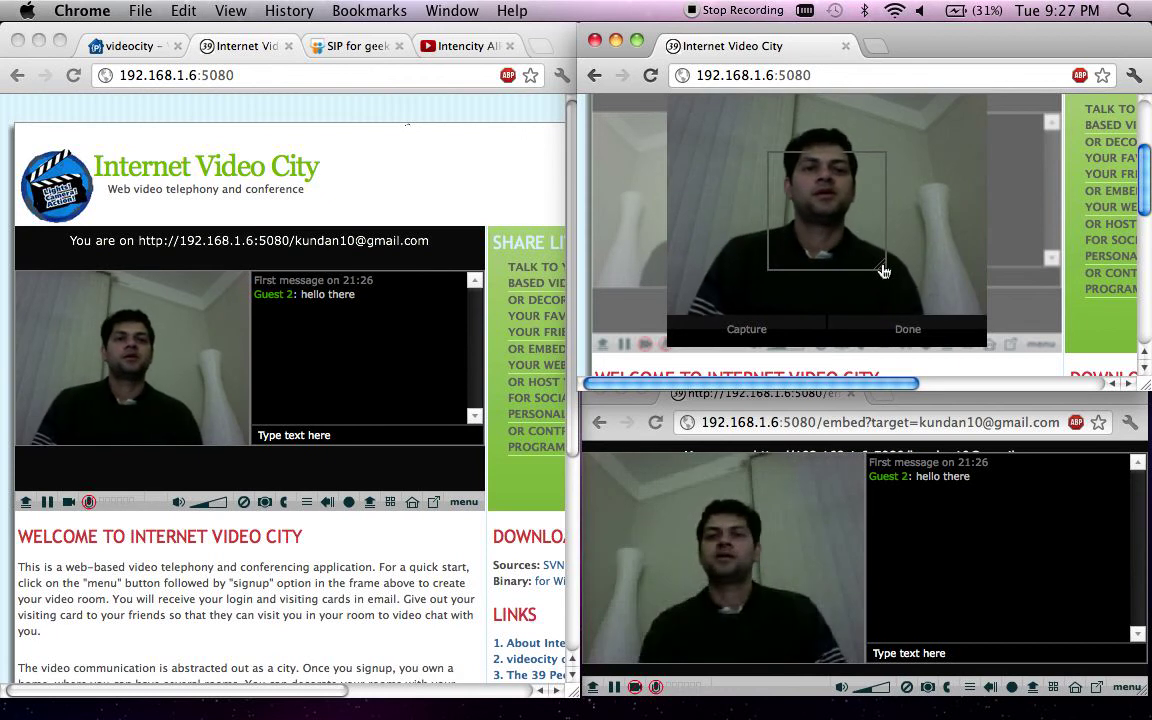
{"action": "left_click_drag", "start_coordinate": [883, 271], "coordinate": [970, 311]}
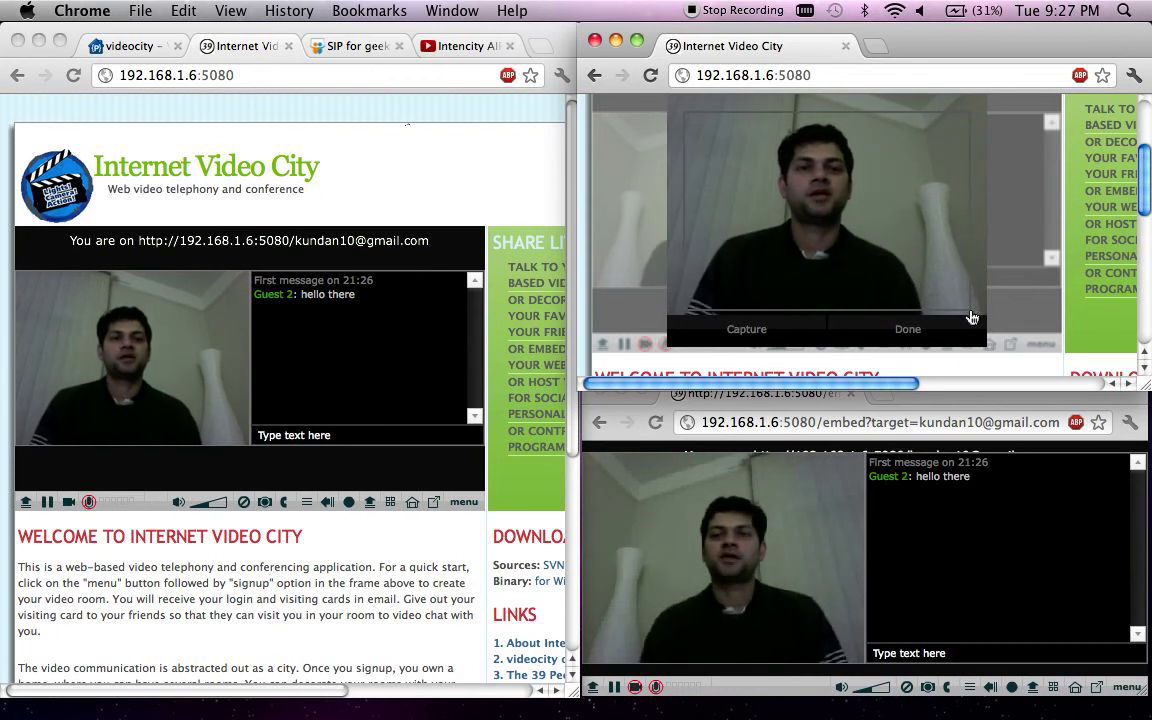
{"action": "left_click", "coordinate": [908, 328]}
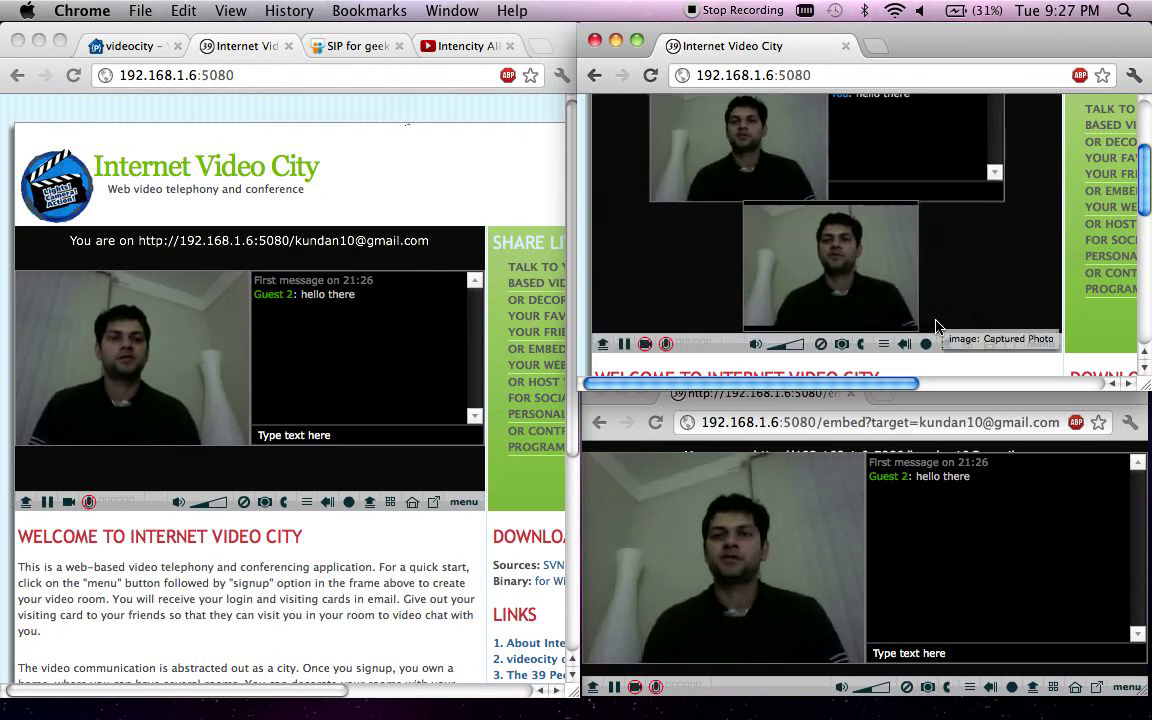
{"action": "left_click", "coordinate": [840, 346]}
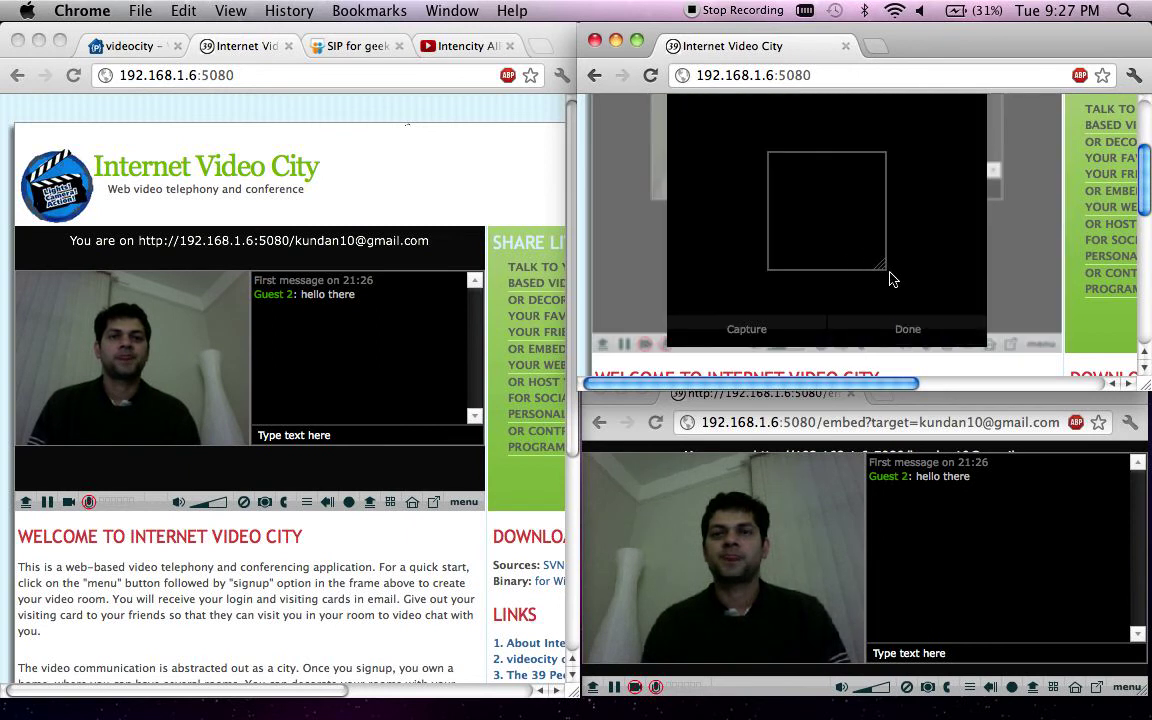
{"action": "left_click", "coordinate": [937, 331]}
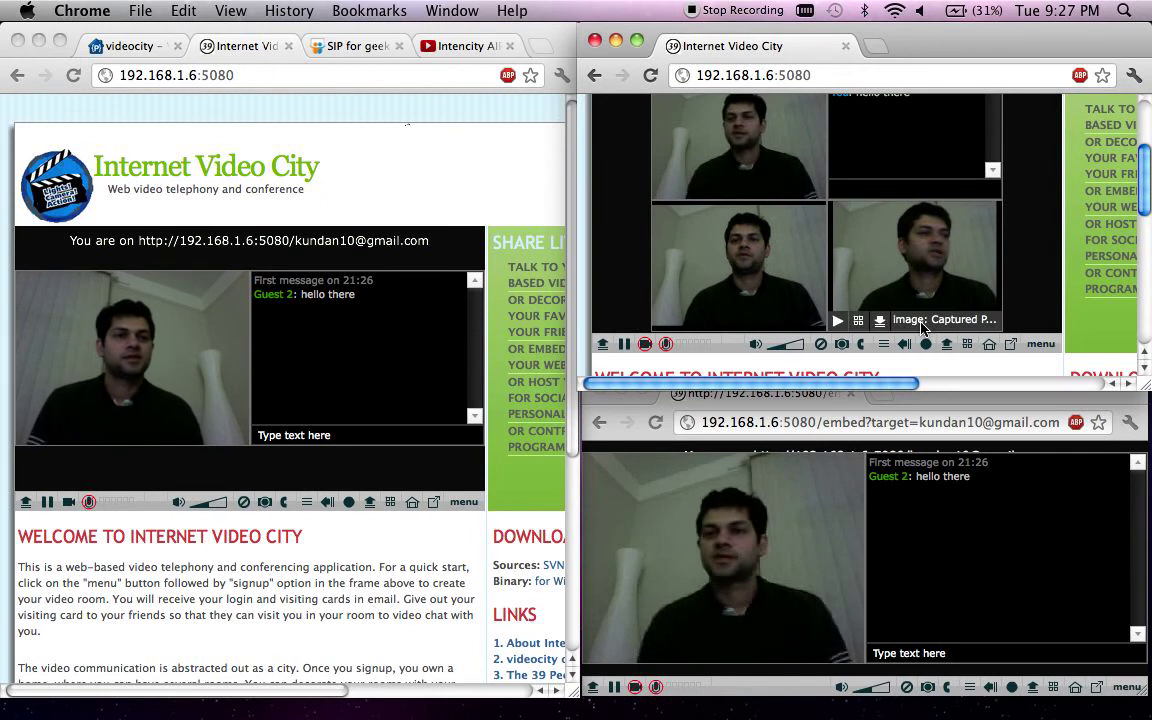
- Combine the two snapshots into one playlist tile, leaving it unsaved
{"action": "mouse_move", "coordinate": [877, 267]}
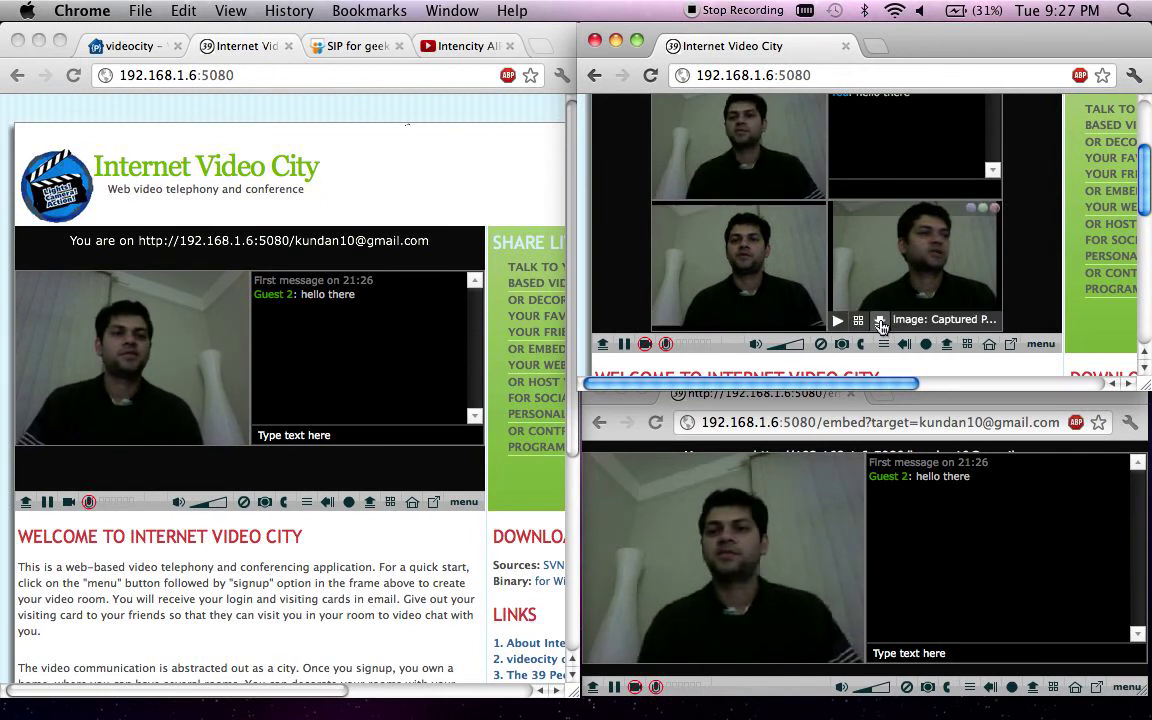
{"action": "left_click_drag", "start_coordinate": [880, 325], "coordinate": [725, 301]}
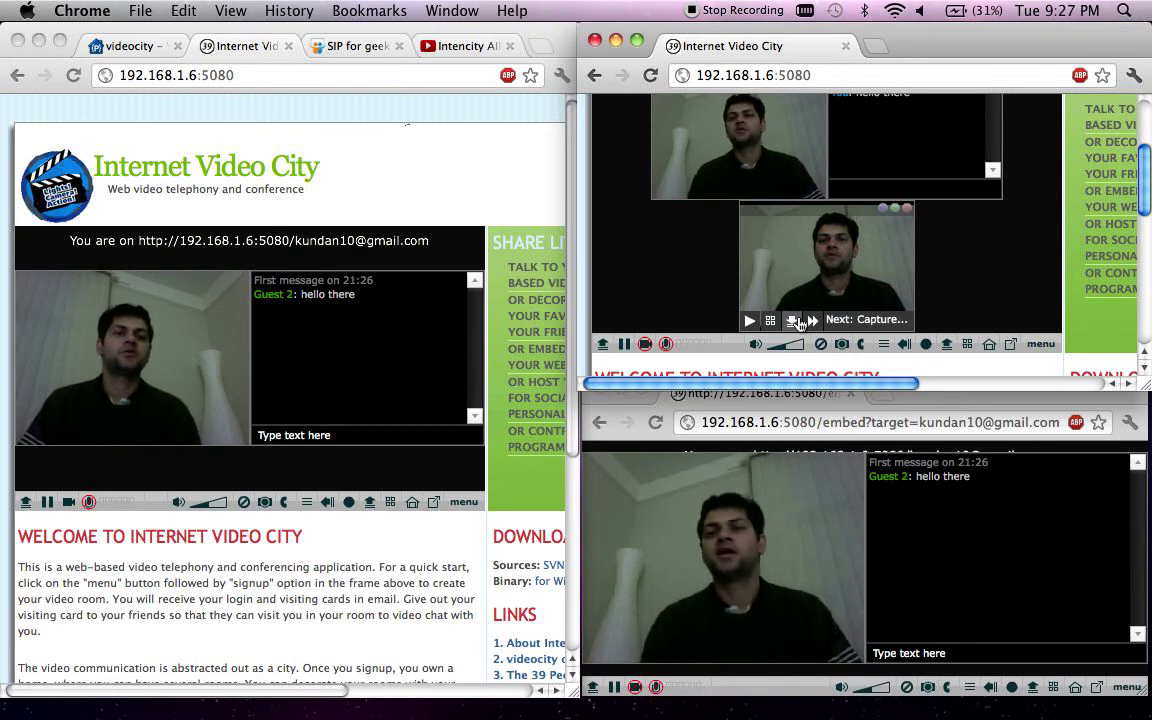
{"action": "left_click", "coordinate": [795, 320]}
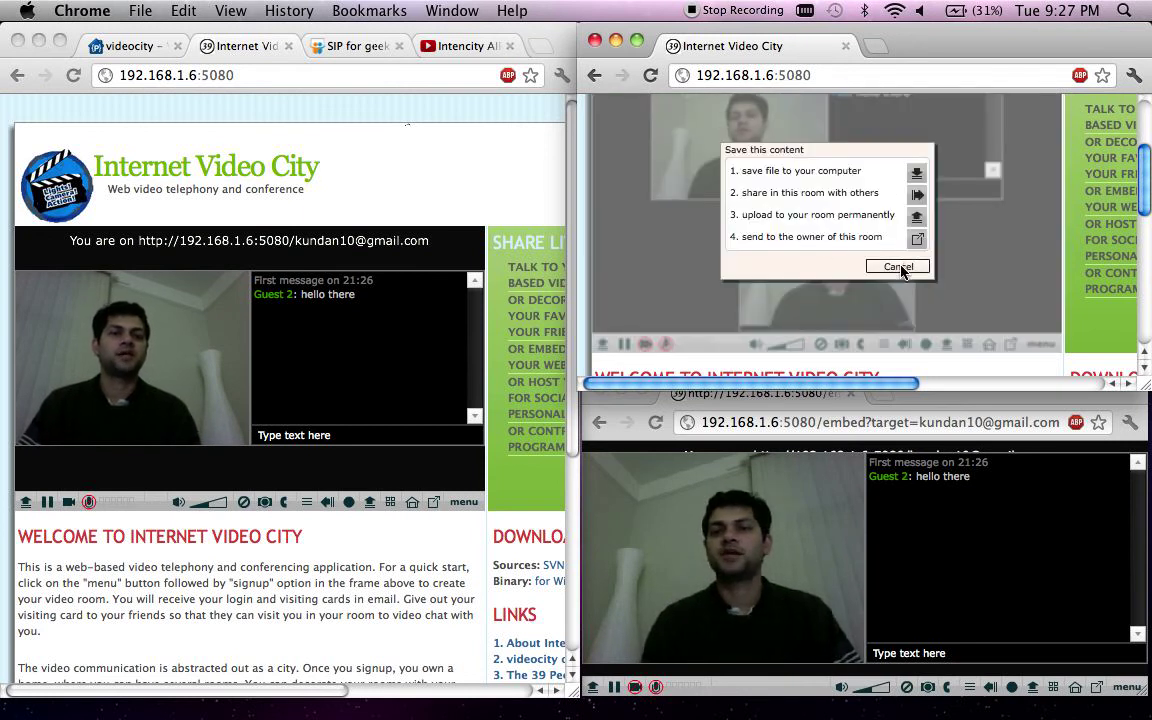
{"action": "left_click", "coordinate": [898, 267]}
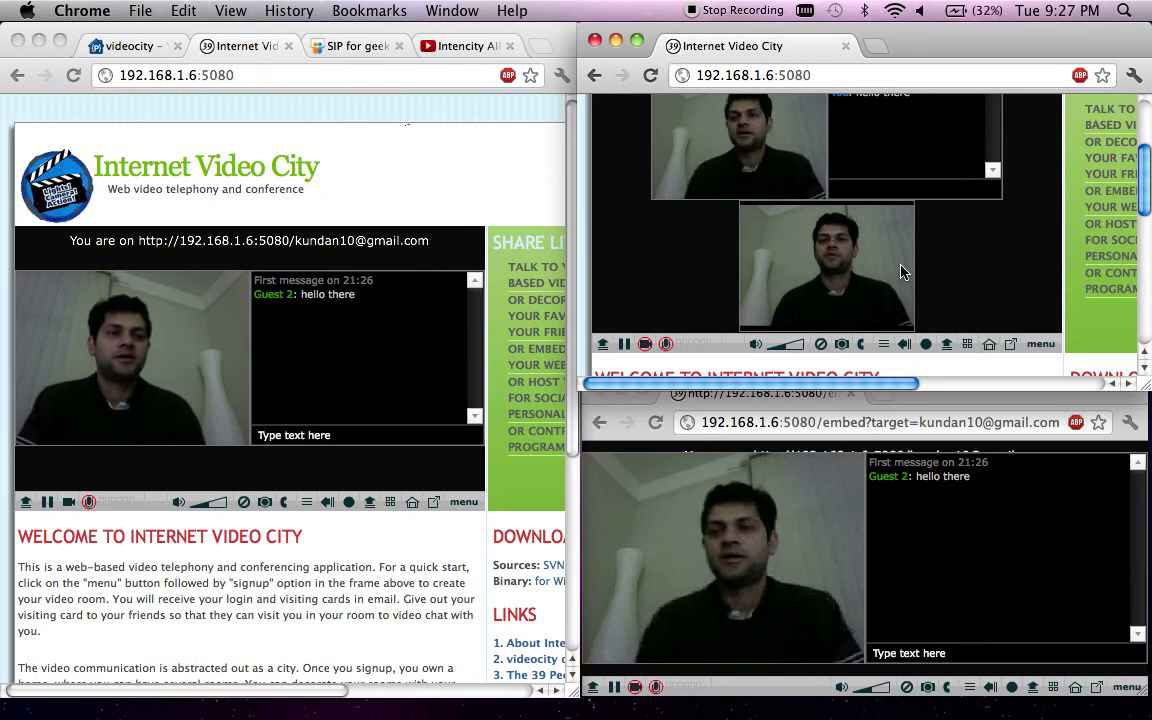
{"action": "scroll", "coordinate": [900, 271], "scroll_direction": "up", "scroll_amount": 2}
{"action": "scroll", "coordinate": [900, 271], "scroll_direction": "down", "scroll_amount": 1}
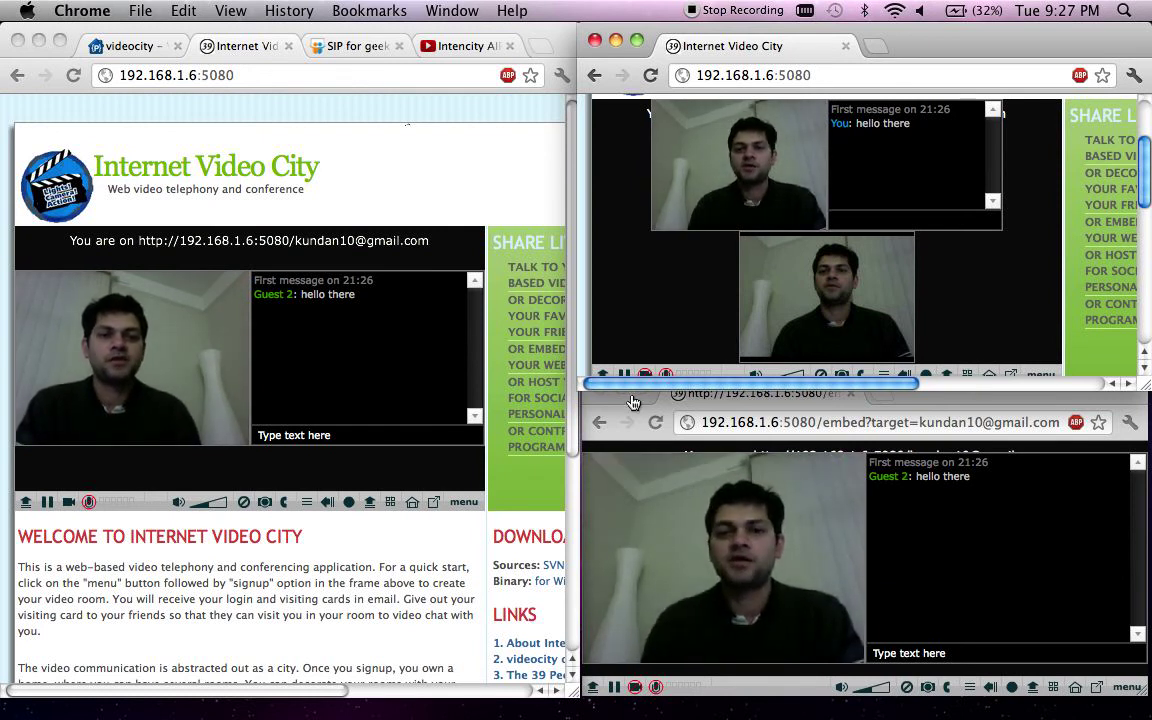
- Close the embedded room window and stretch the room window to full screen height
{"action": "left_click", "coordinate": [920, 402]}
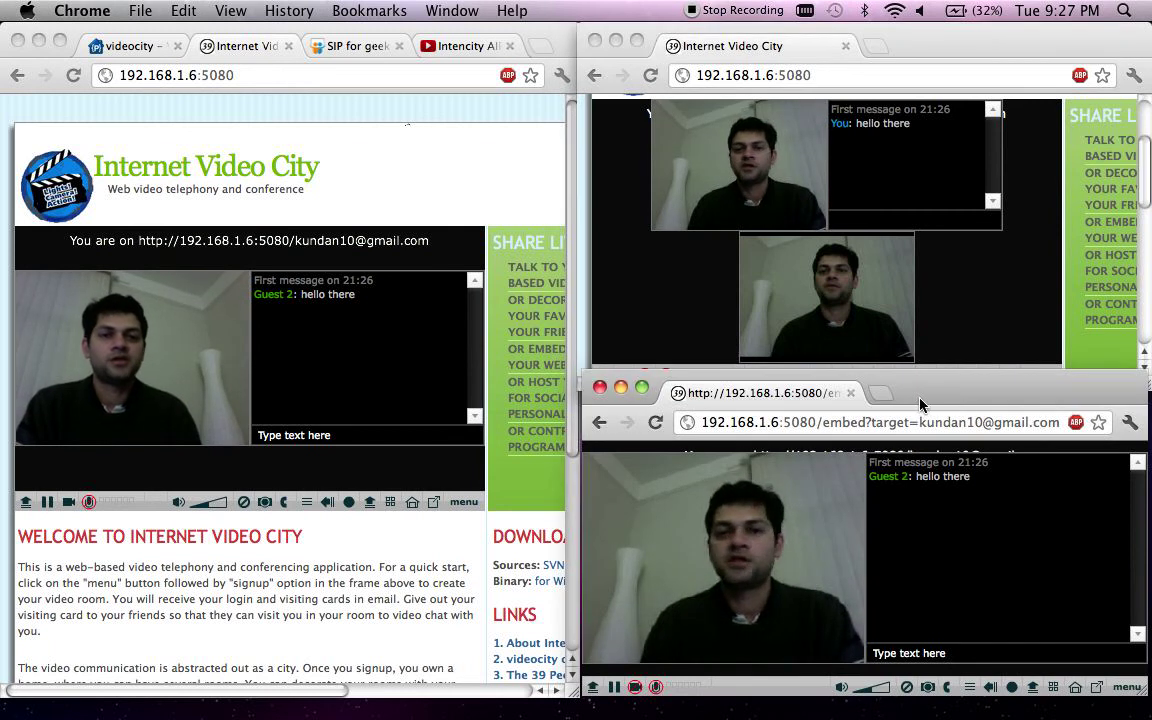
{"action": "left_click", "coordinate": [600, 388]}
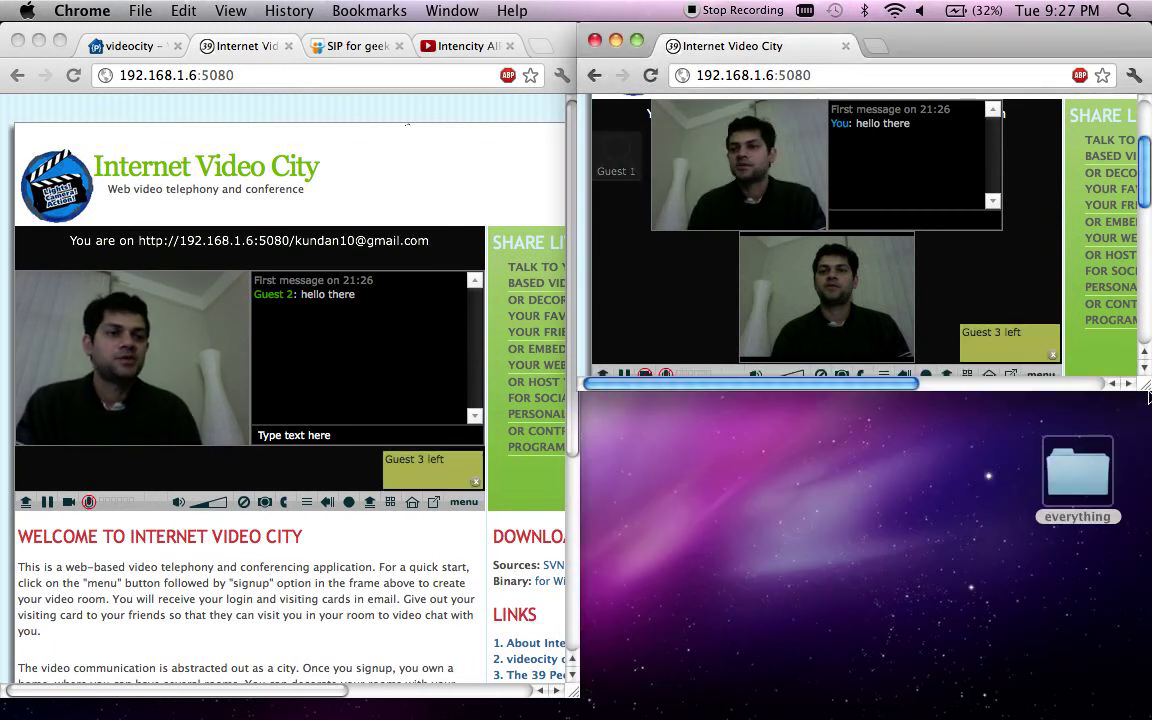
{"action": "left_click_drag", "start_coordinate": [1148, 390], "coordinate": [1148, 697]}
{"action": "scroll", "coordinate": [905, 509], "scroll_direction": "up", "scroll_amount": 3}
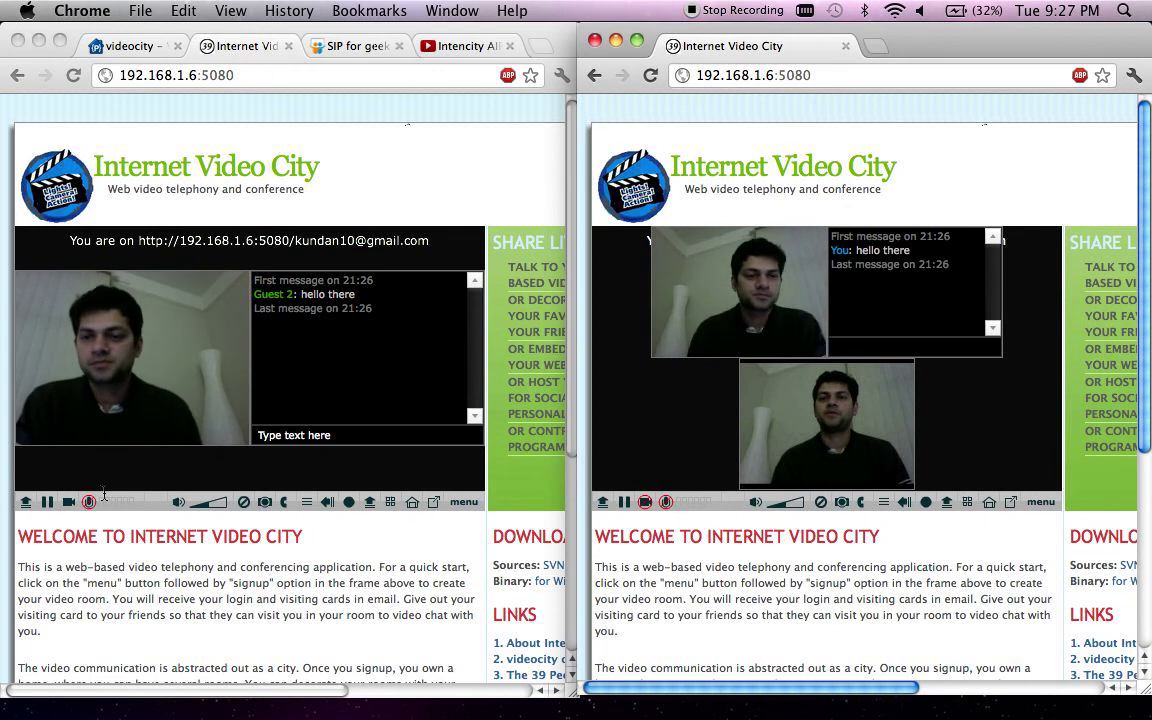
- Turn off the host's camera in the left window, then focus the visitor's window
{"action": "left_click", "coordinate": [328, 503]}
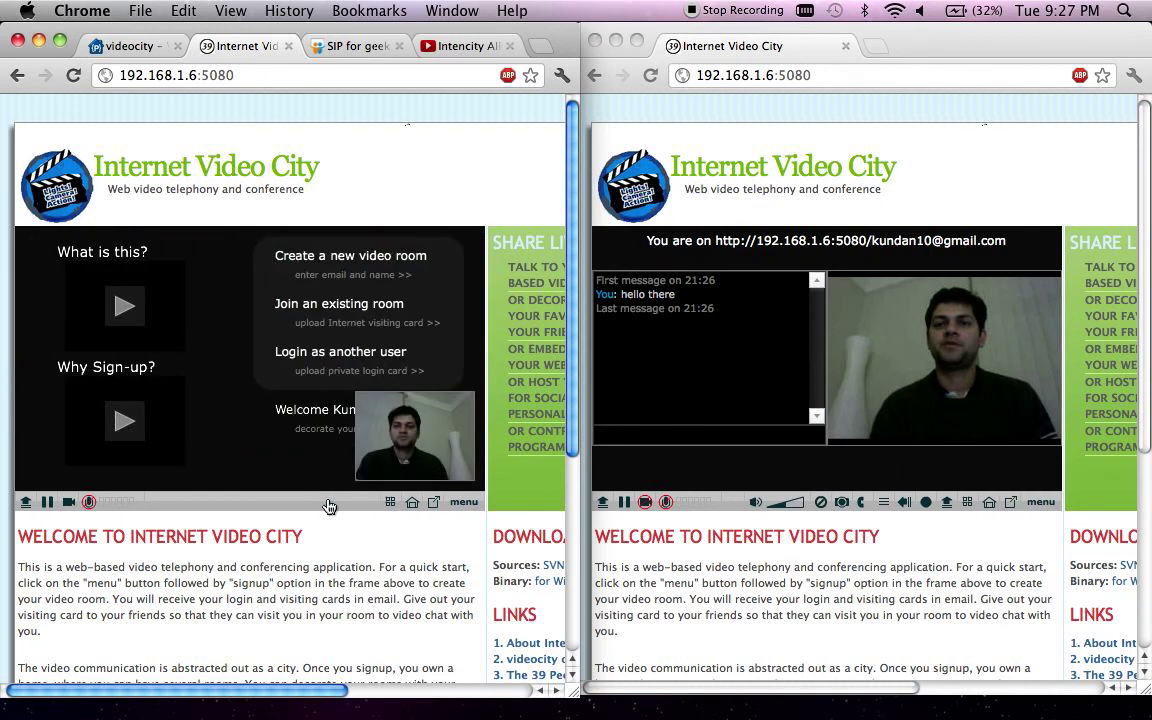
{"action": "left_click", "coordinate": [66, 502]}
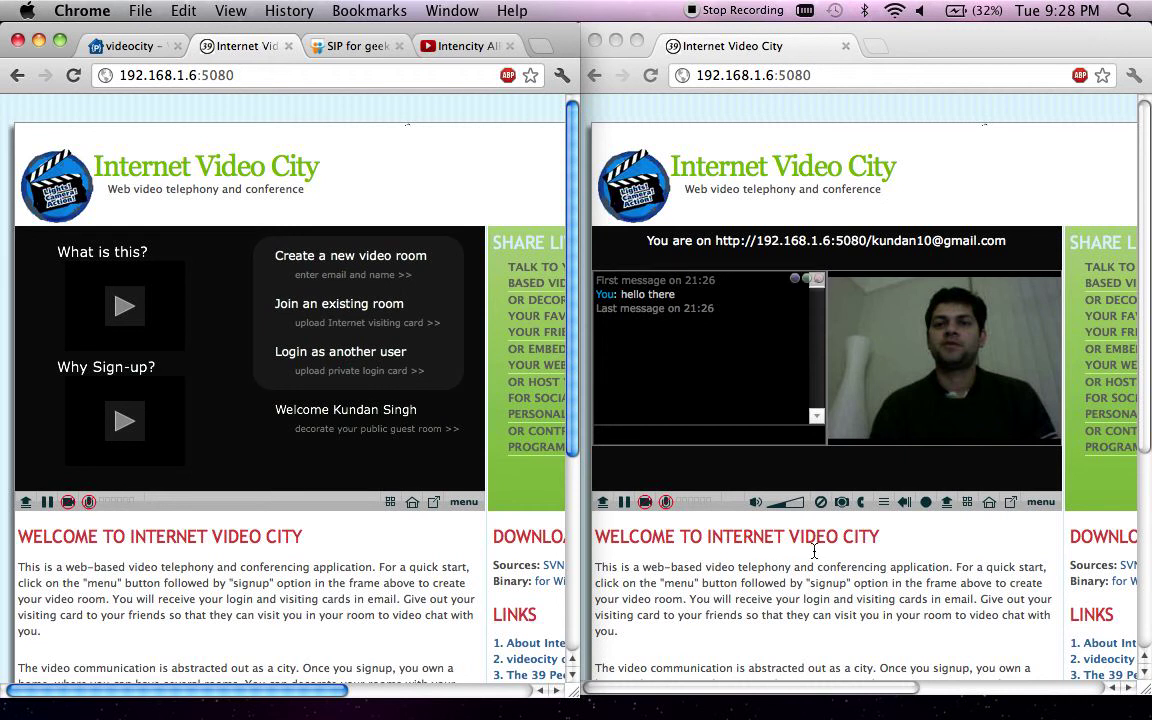
{"action": "left_click", "coordinate": [885, 580]}
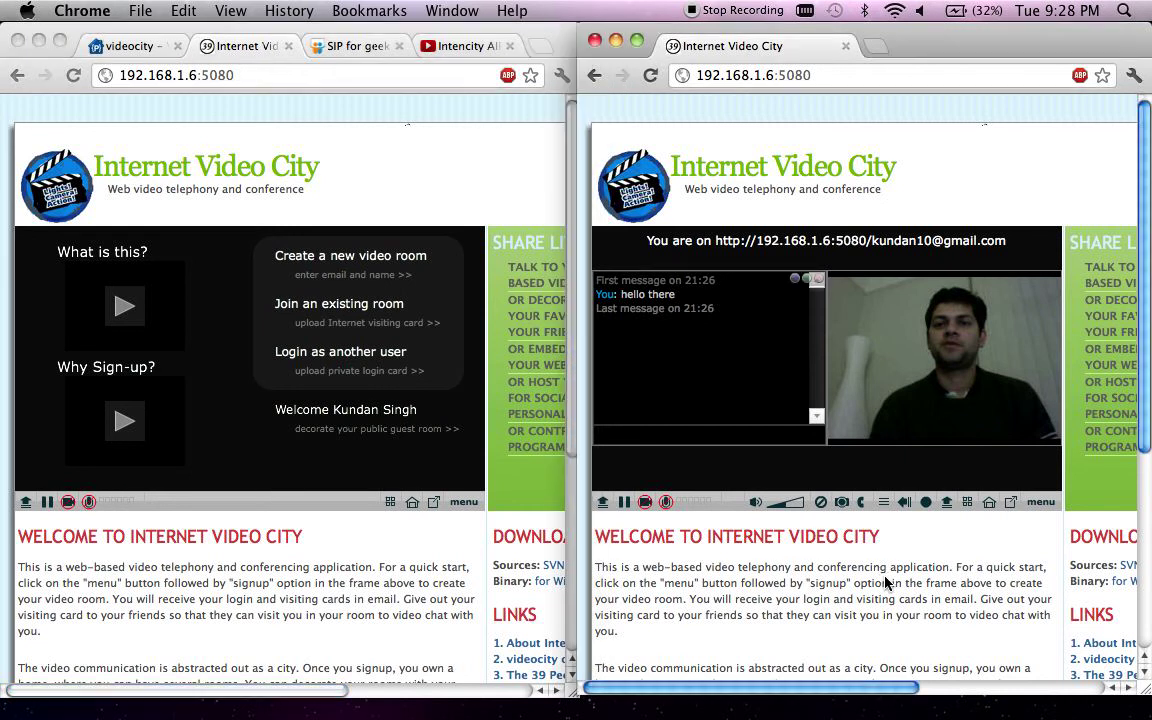
- Close the chat, record a short video message, and send it to the room owner
{"action": "left_click", "coordinate": [903, 504]}
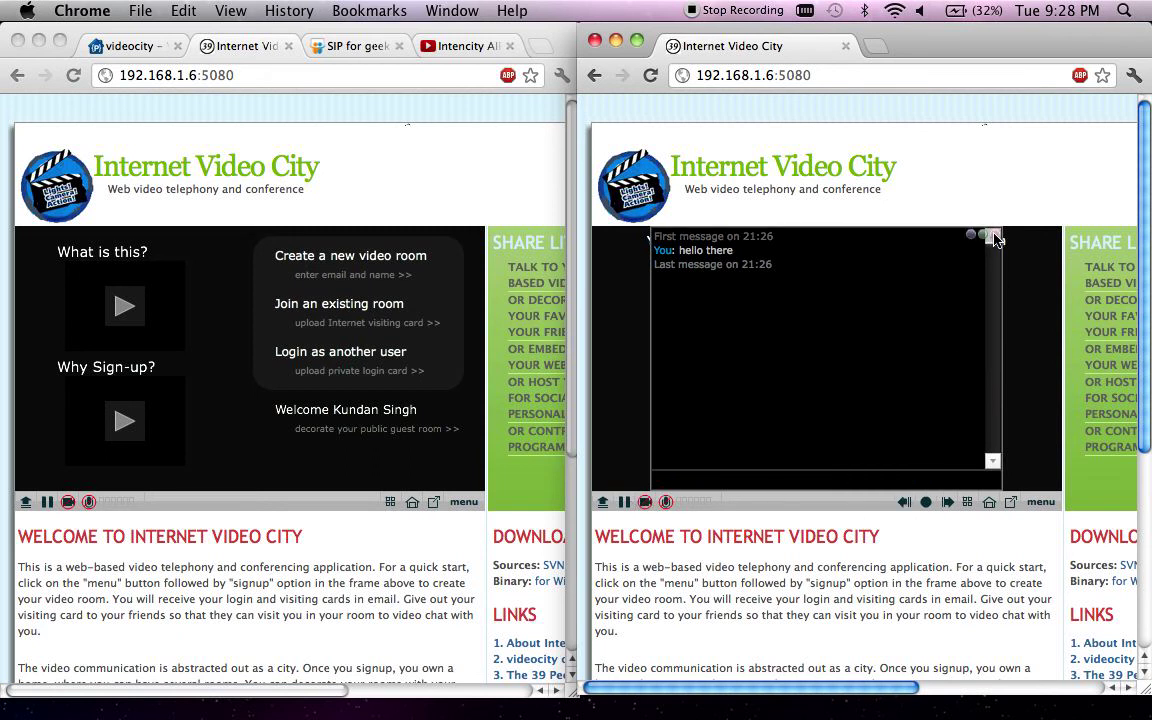
{"action": "left_click", "coordinate": [995, 238]}
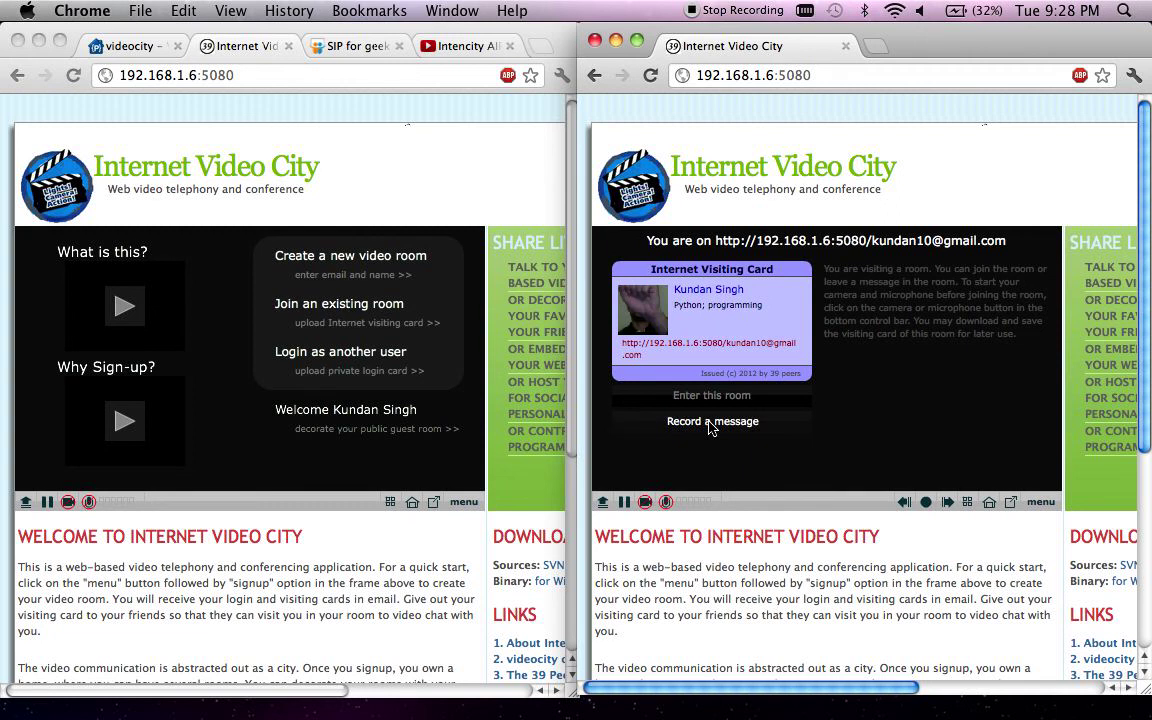
{"action": "left_click", "coordinate": [711, 424]}
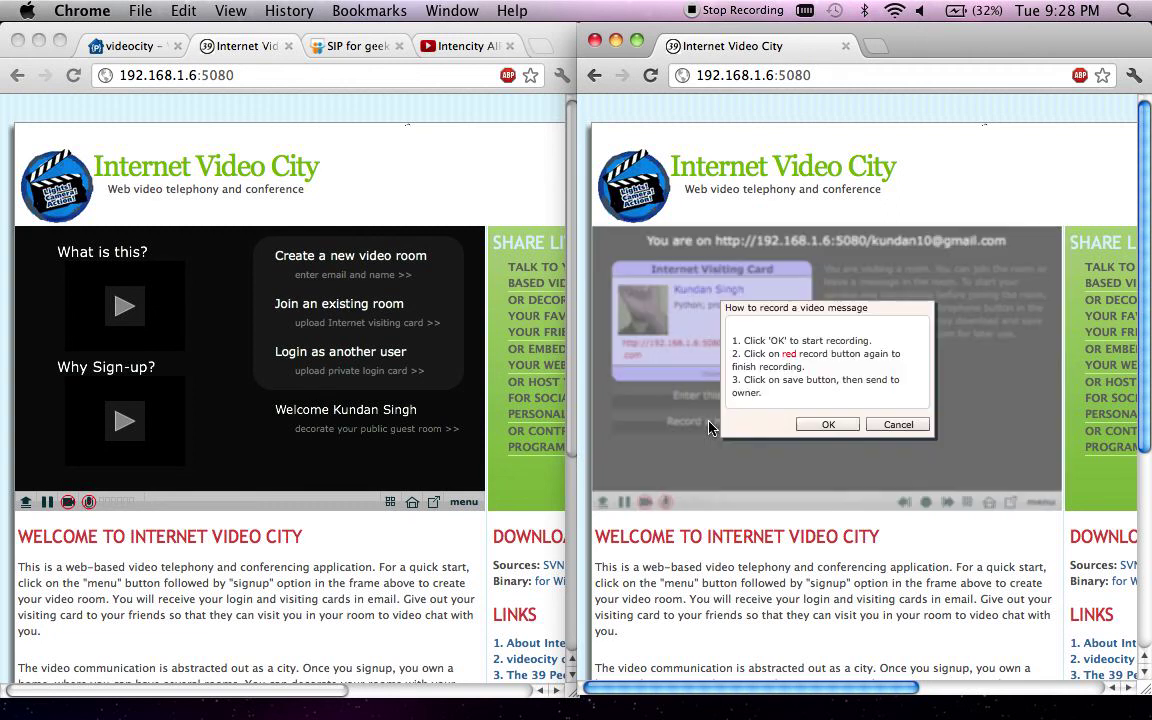
{"action": "left_click", "coordinate": [838, 425]}
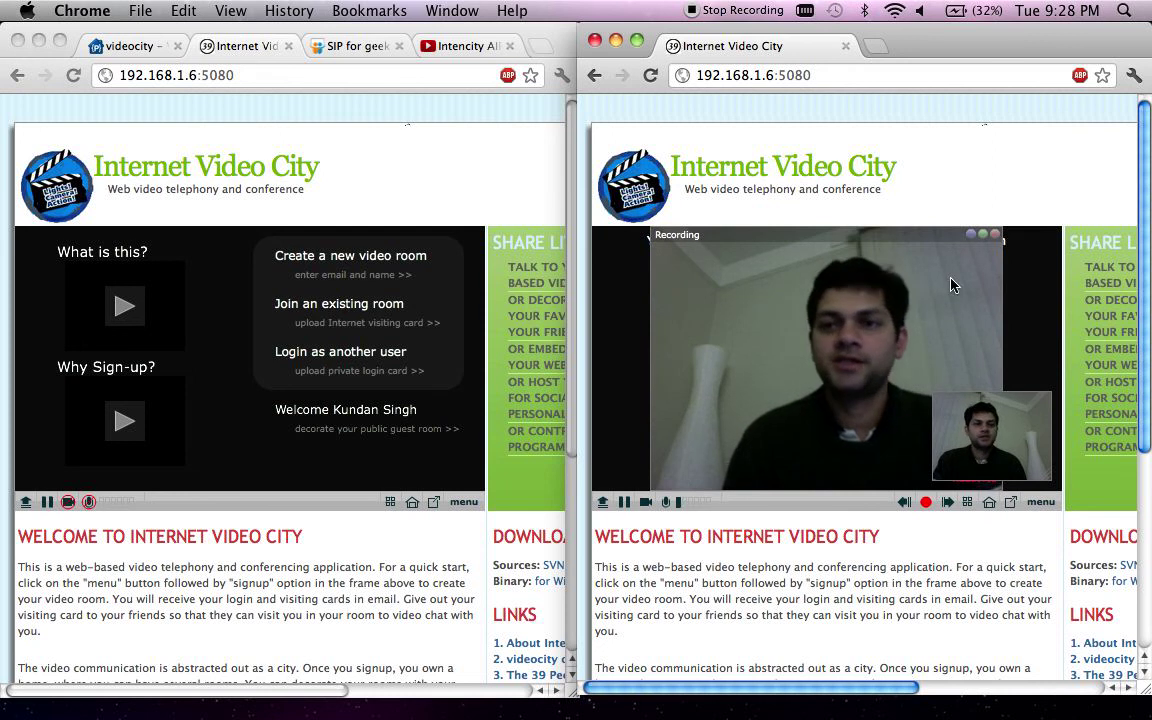
{"action": "left_click", "coordinate": [925, 502]}
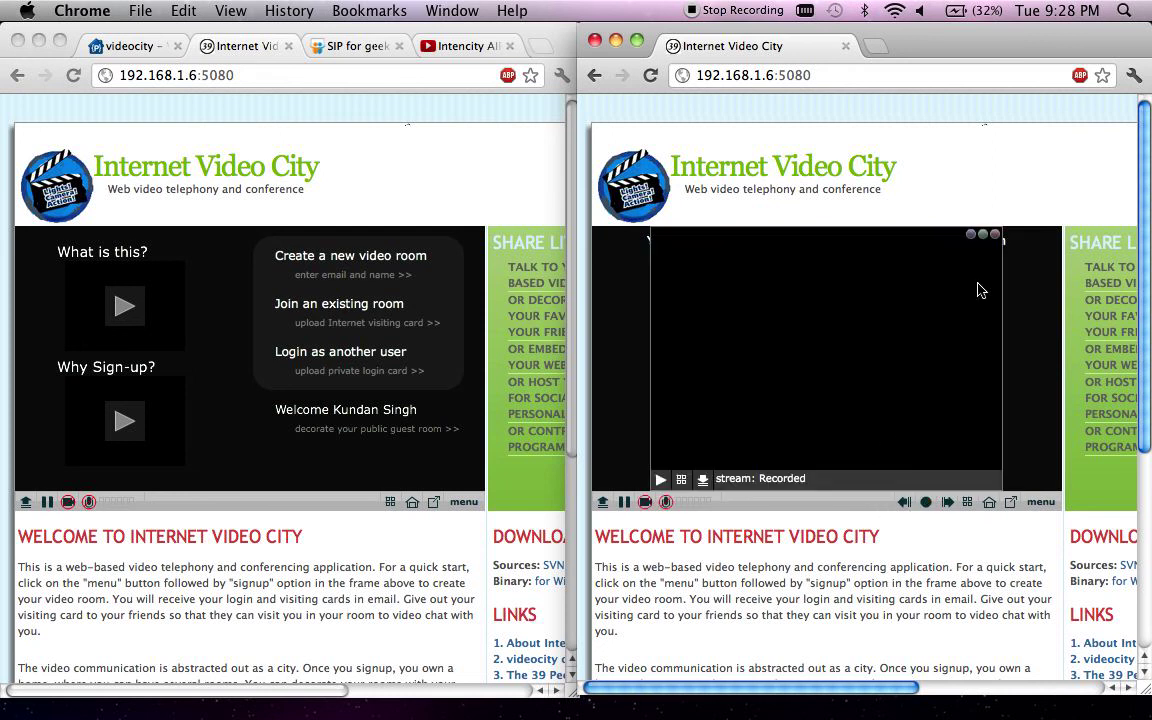
{"action": "left_click", "coordinate": [704, 480]}
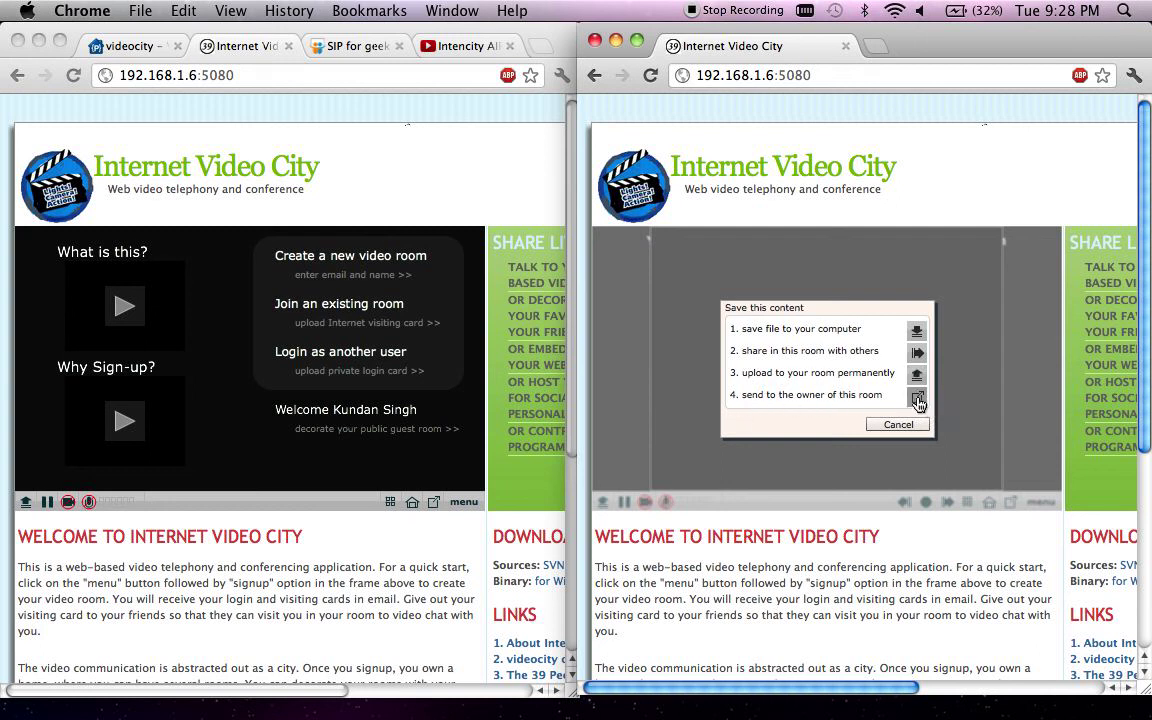
{"action": "left_click", "coordinate": [917, 400]}
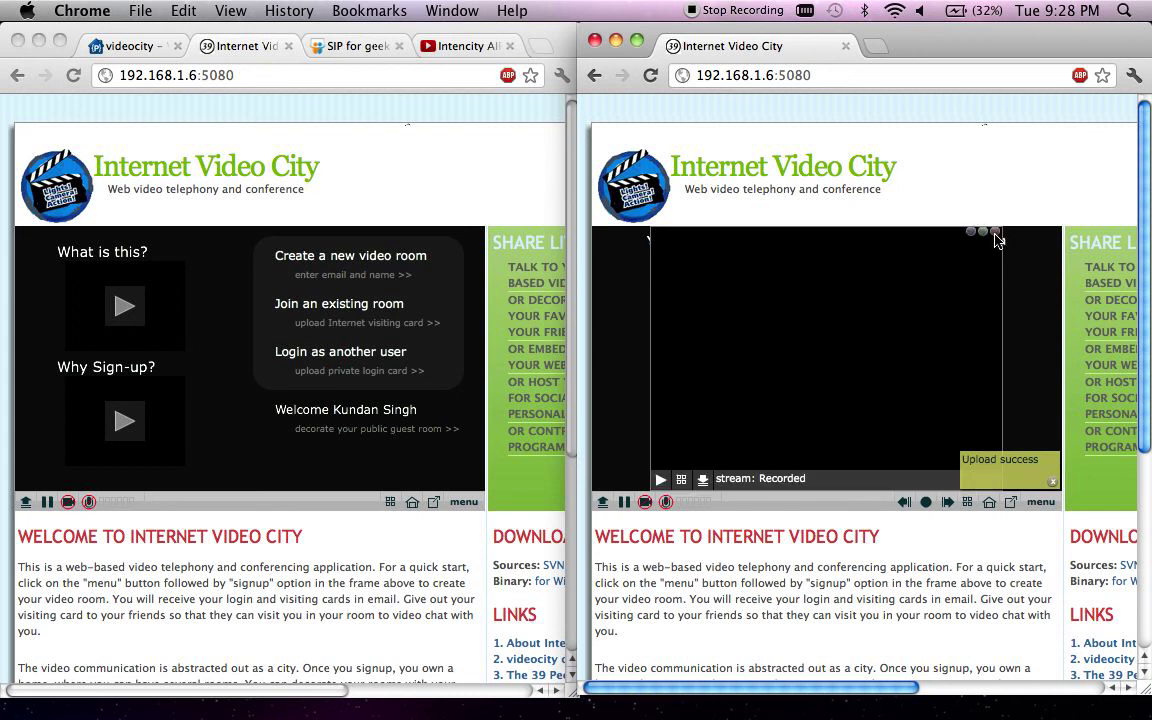
{"action": "left_click", "coordinate": [995, 235]}
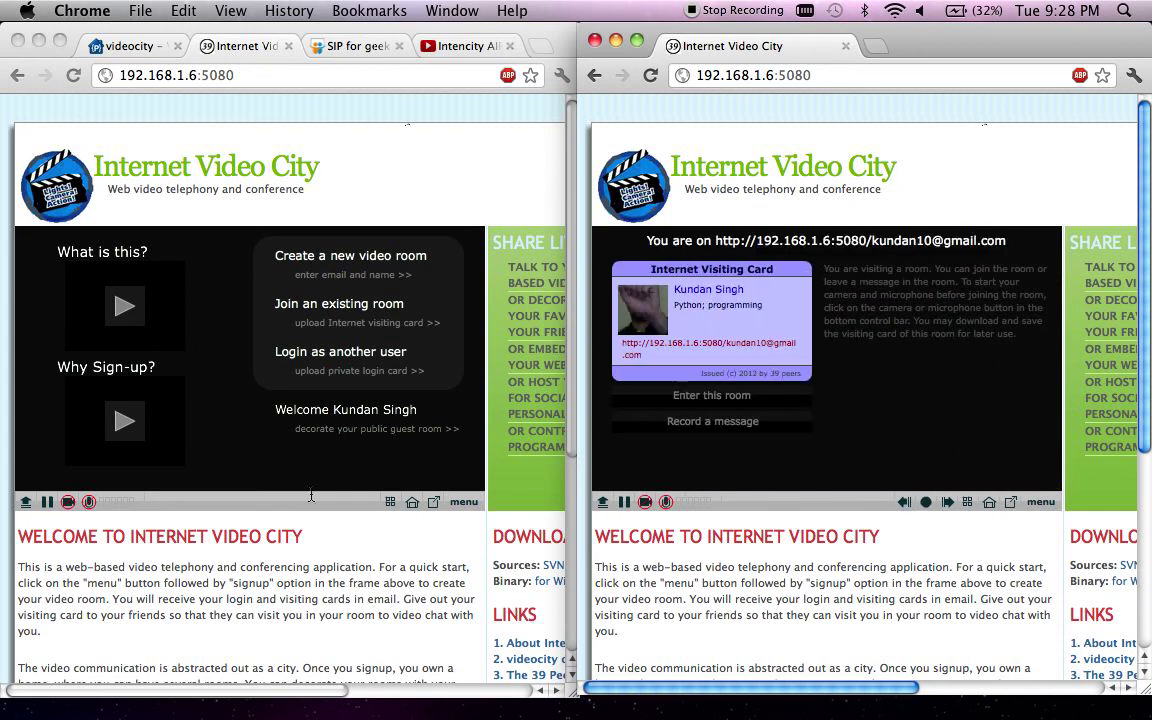
- Log the owner into the room by uploading loginCard.png from the Desktop
{"action": "left_click", "coordinate": [30, 505]}
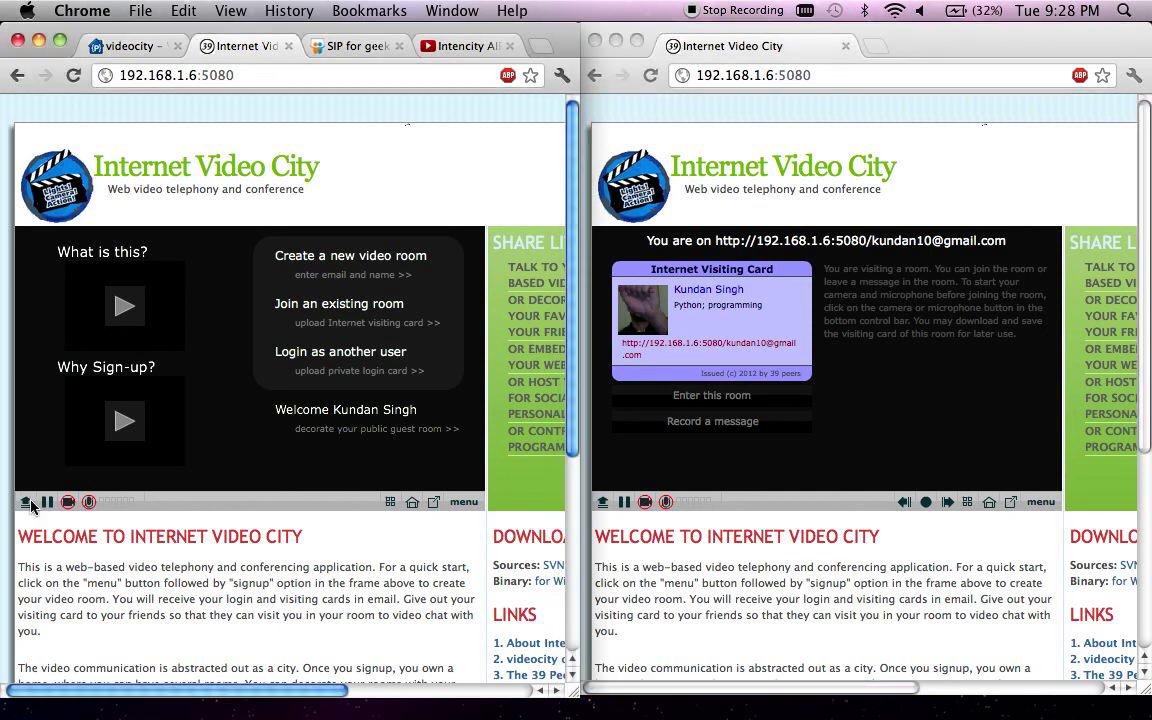
{"action": "left_click", "coordinate": [30, 505]}
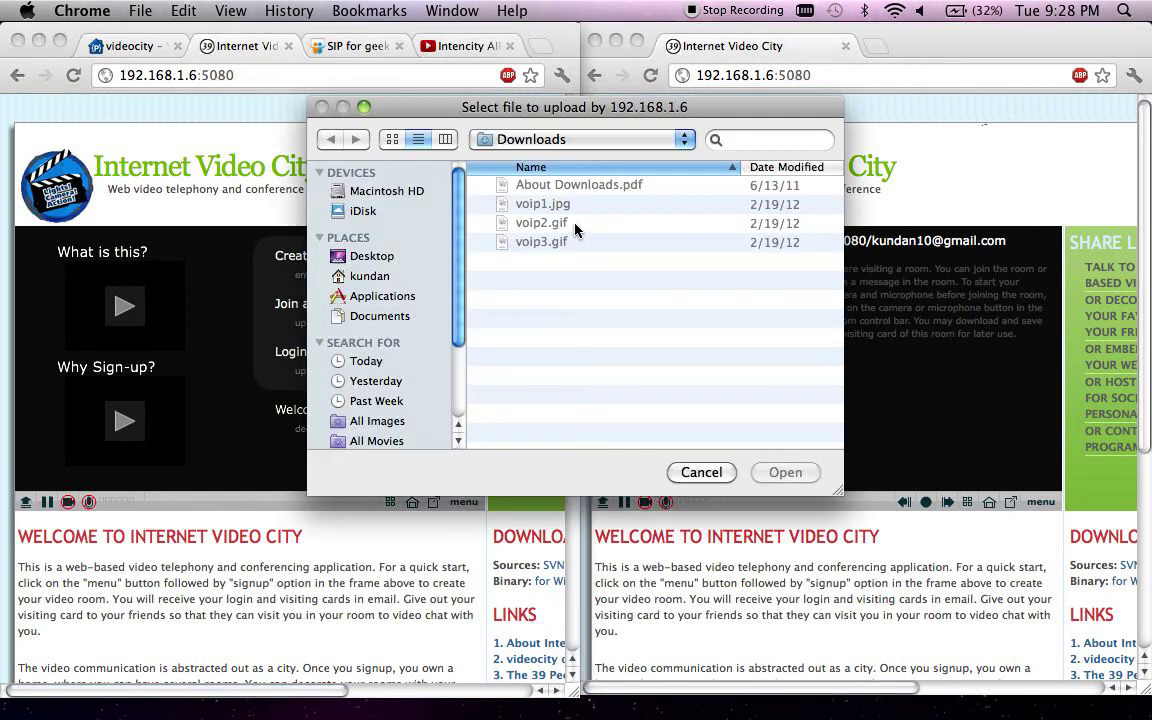
{"action": "left_click", "coordinate": [391, 258]}
{"action": "double_click", "coordinate": [577, 205]}
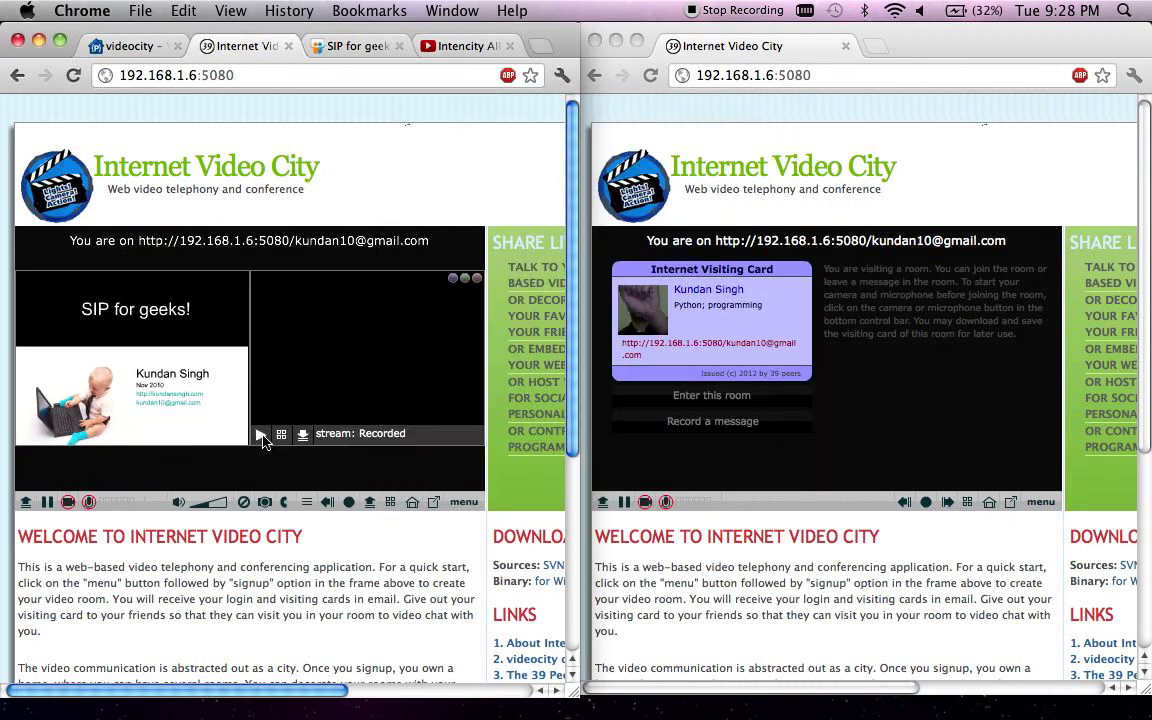
- Enter the room as the visitor and open the player's options list
{"action": "left_click", "coordinate": [764, 404]}
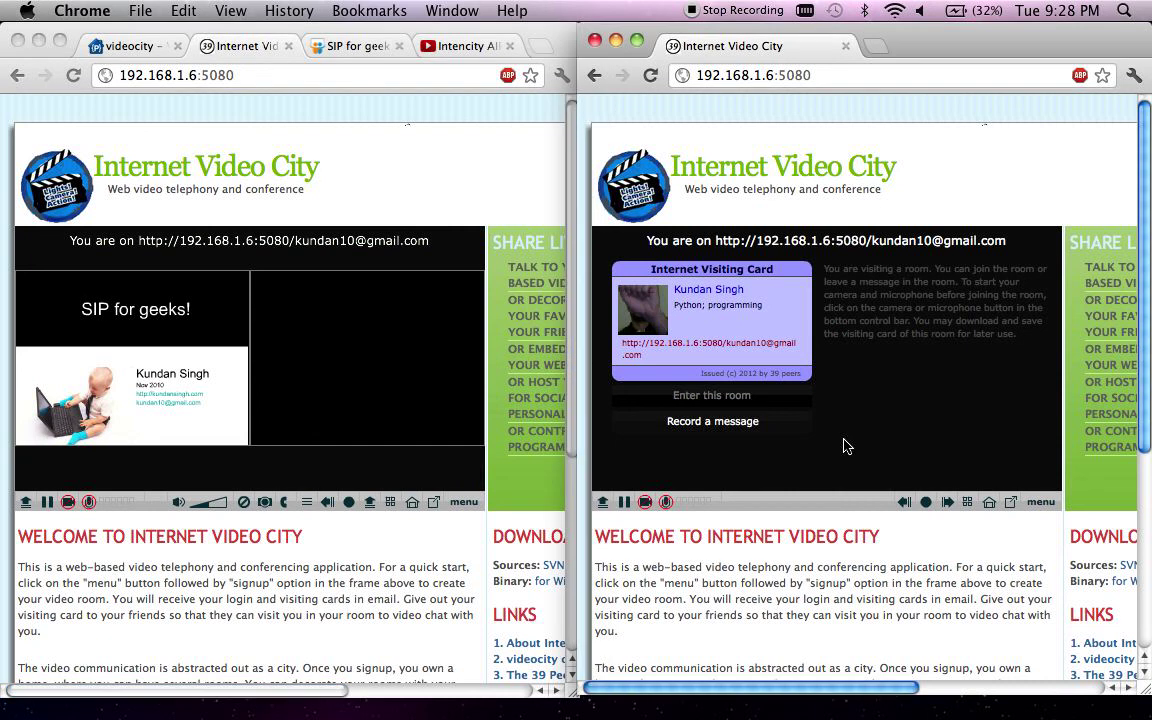
{"action": "left_click", "coordinate": [764, 400]}
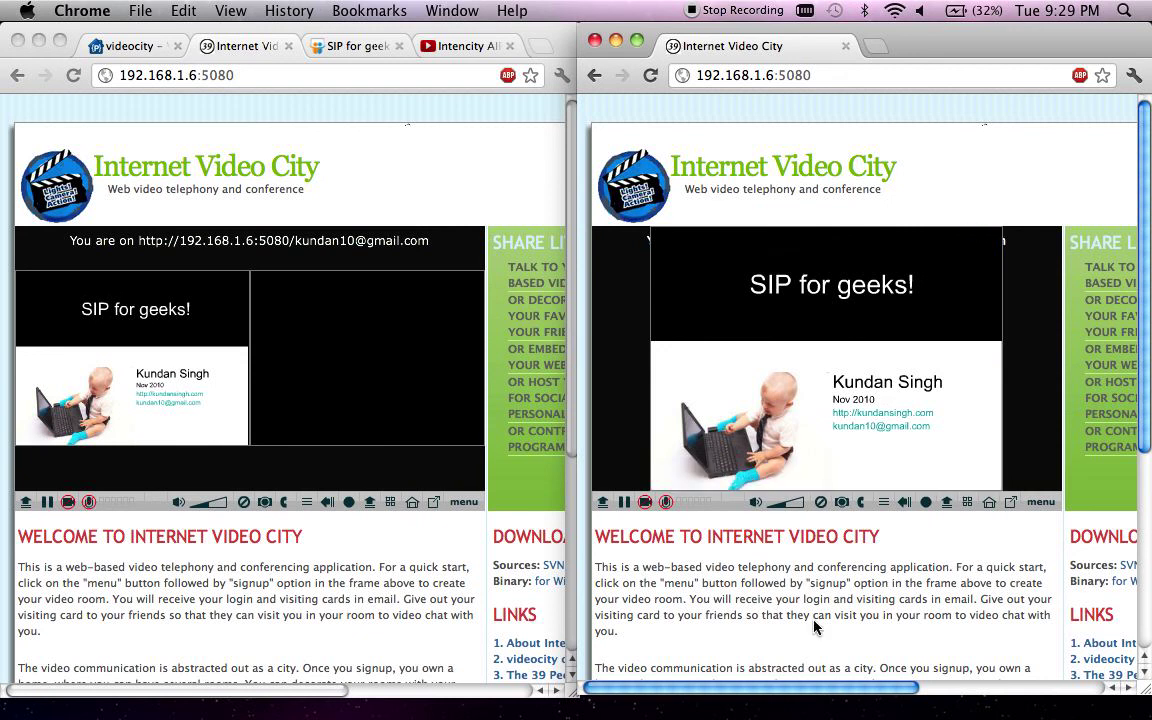
{"action": "left_click", "coordinate": [1040, 503]}
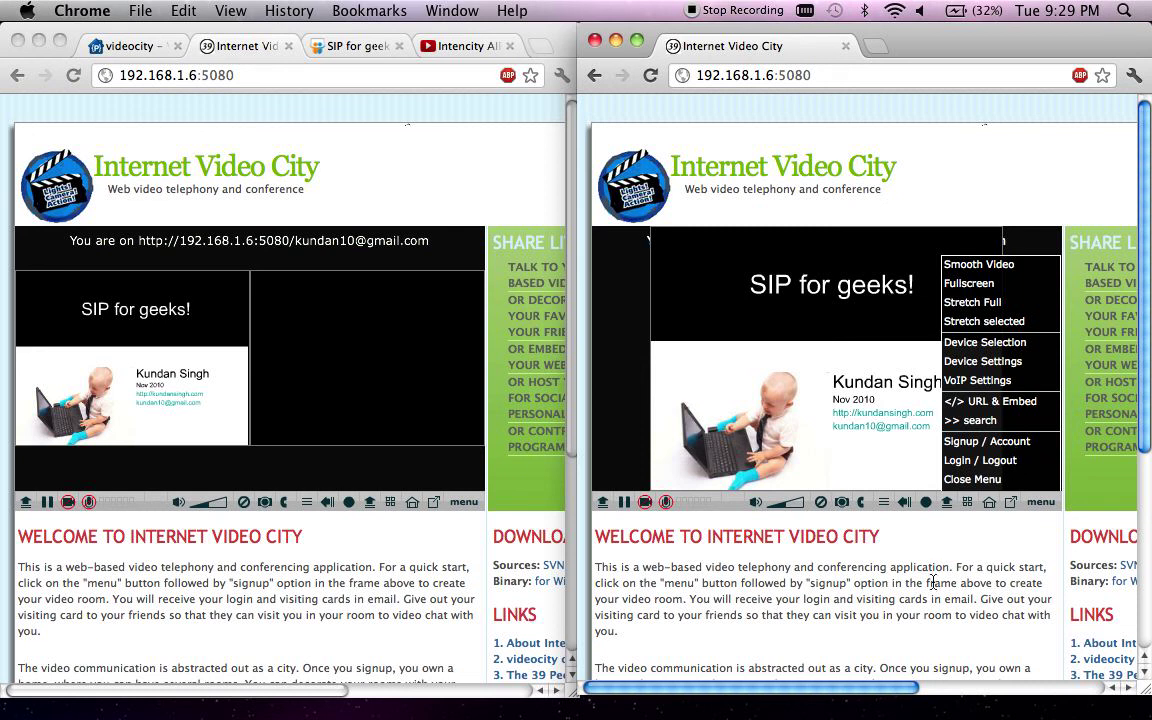
{"action": "left_click", "coordinate": [434, 193]}
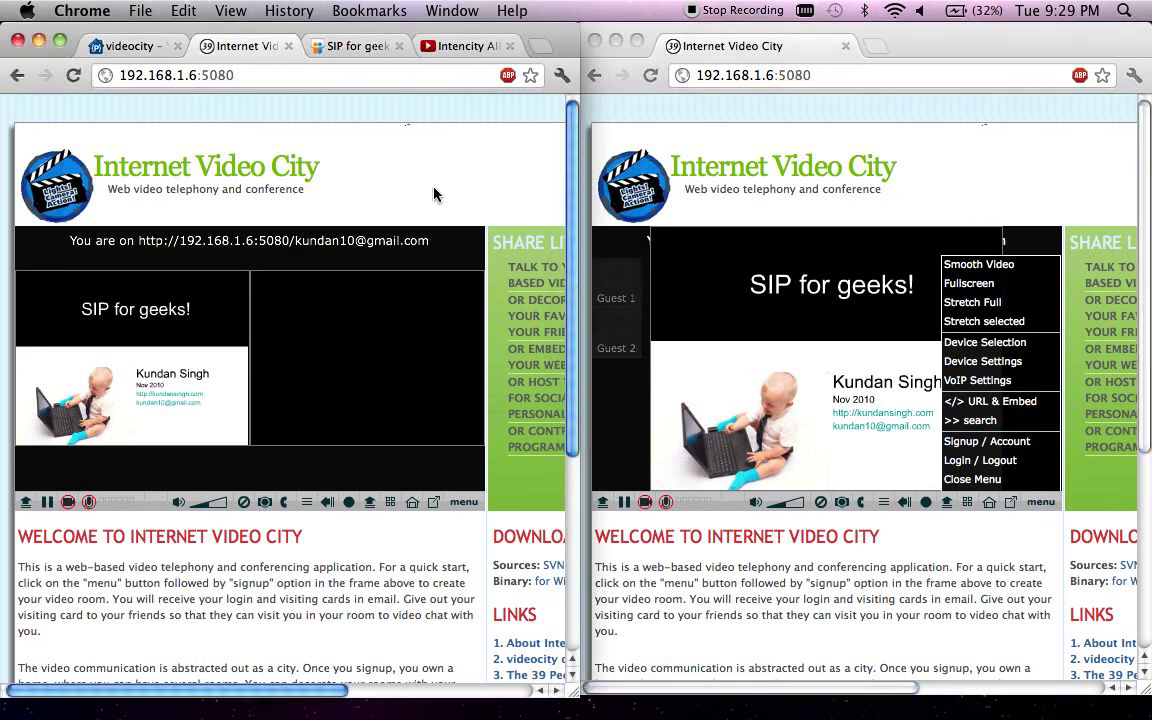
- Show the videocity project page and scroll through its goals, features and architecture
{"action": "left_click", "coordinate": [146, 46]}
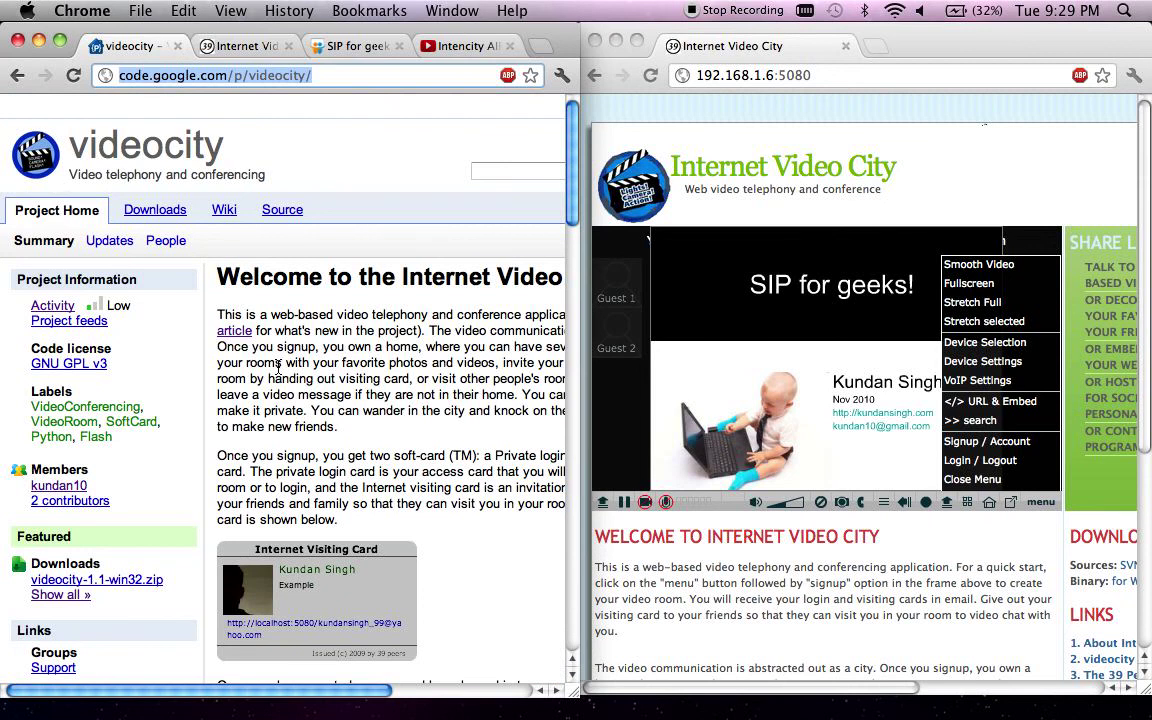
{"action": "scroll", "coordinate": [278, 368], "scroll_direction": "down", "scroll_amount": 3}
{"action": "scroll", "coordinate": [278, 368], "scroll_direction": "right", "scroll_amount": 3}
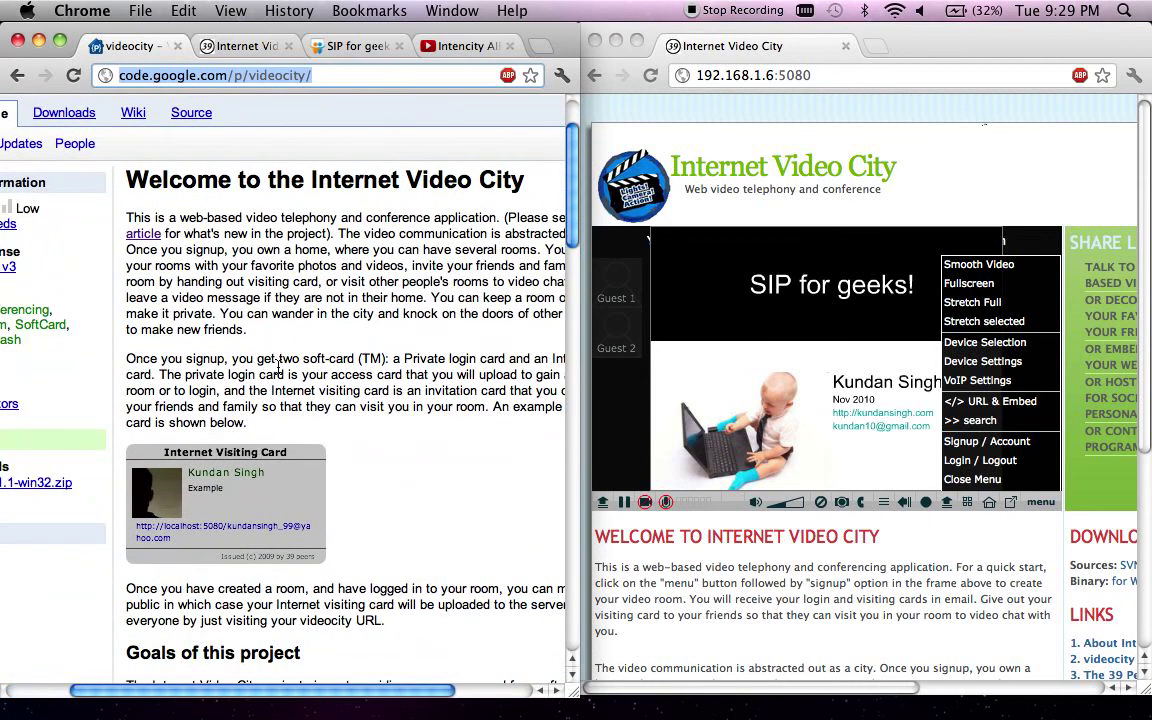
{"action": "scroll", "coordinate": [224, 323], "scroll_direction": "left", "scroll_amount": 3}
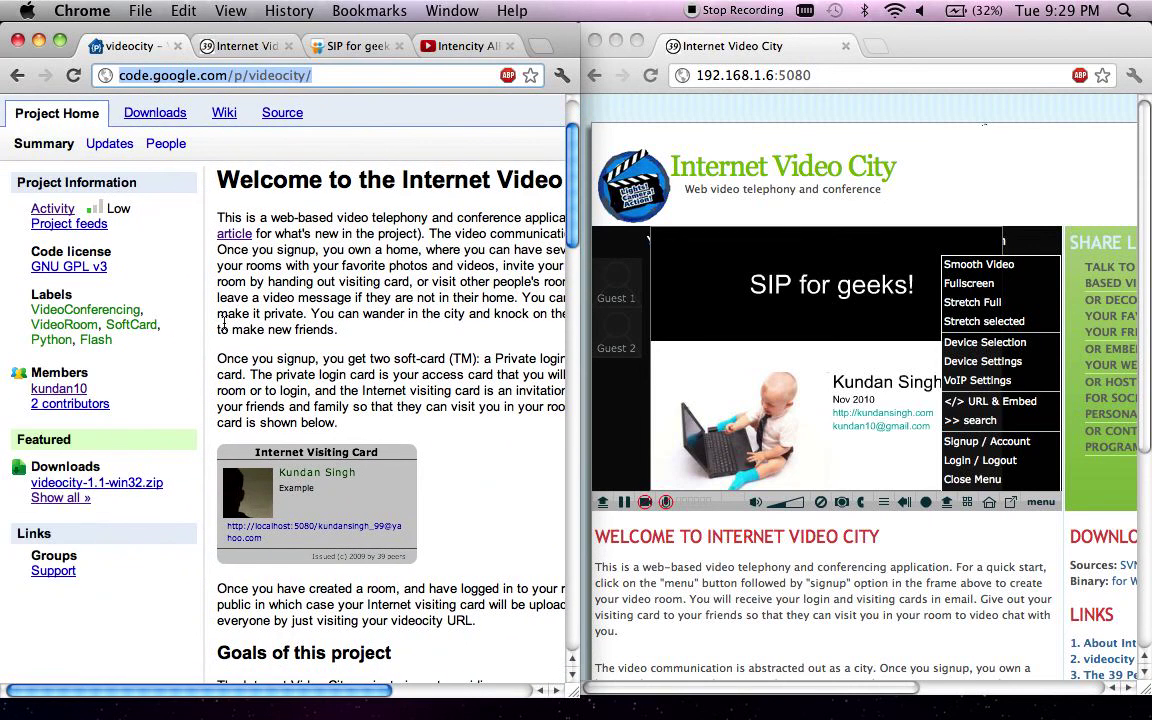
{"action": "scroll", "coordinate": [224, 323], "scroll_direction": "right", "scroll_amount": 4}
{"action": "scroll", "coordinate": [226, 323], "scroll_direction": "down", "scroll_amount": 8}
{"action": "scroll", "coordinate": [226, 323], "scroll_direction": "down", "scroll_amount": 2}
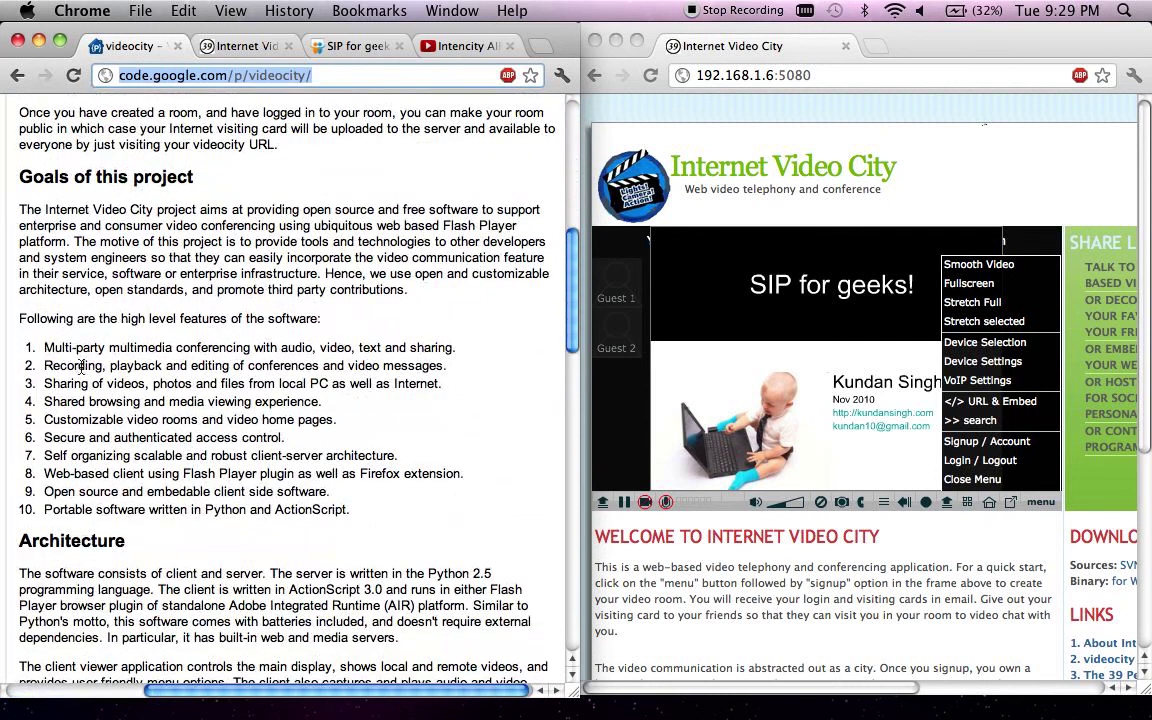
{"action": "scroll", "coordinate": [135, 478], "scroll_direction": "up", "scroll_amount": 4}
{"action": "scroll", "coordinate": [135, 478], "scroll_direction": "left", "scroll_amount": 4}
{"action": "scroll", "coordinate": [800, 605], "scroll_direction": "right", "scroll_amount": 6}
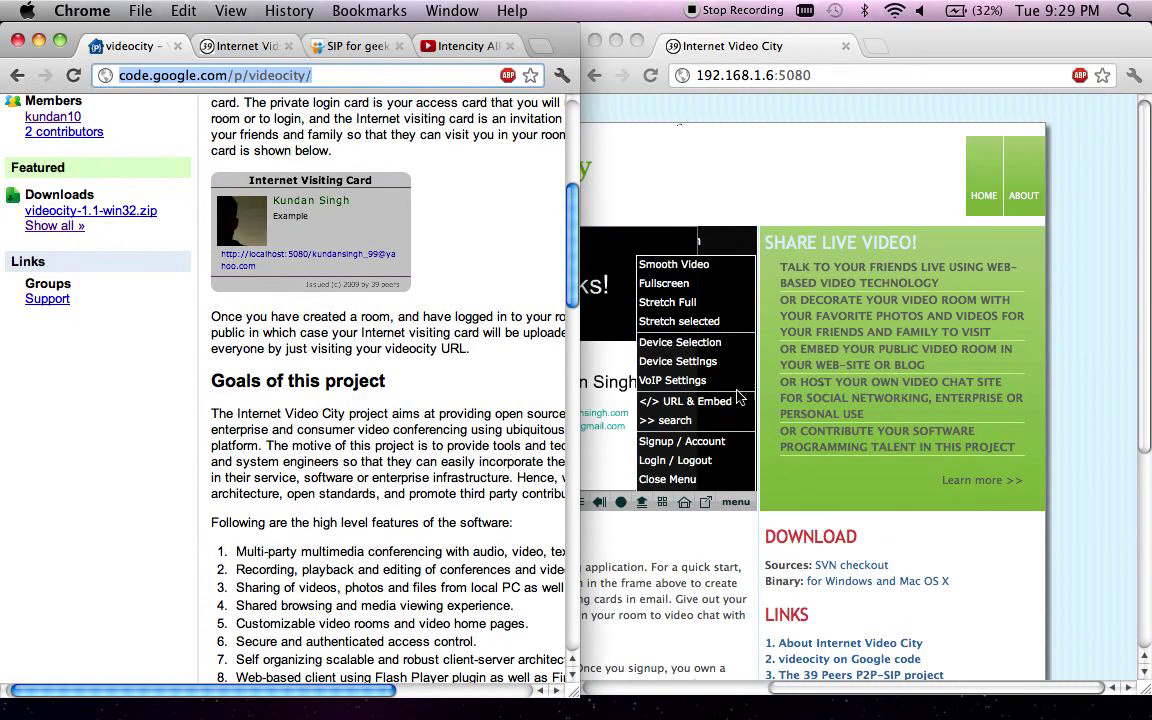
{"action": "scroll", "coordinate": [474, 510], "scroll_direction": "down", "scroll_amount": 8}
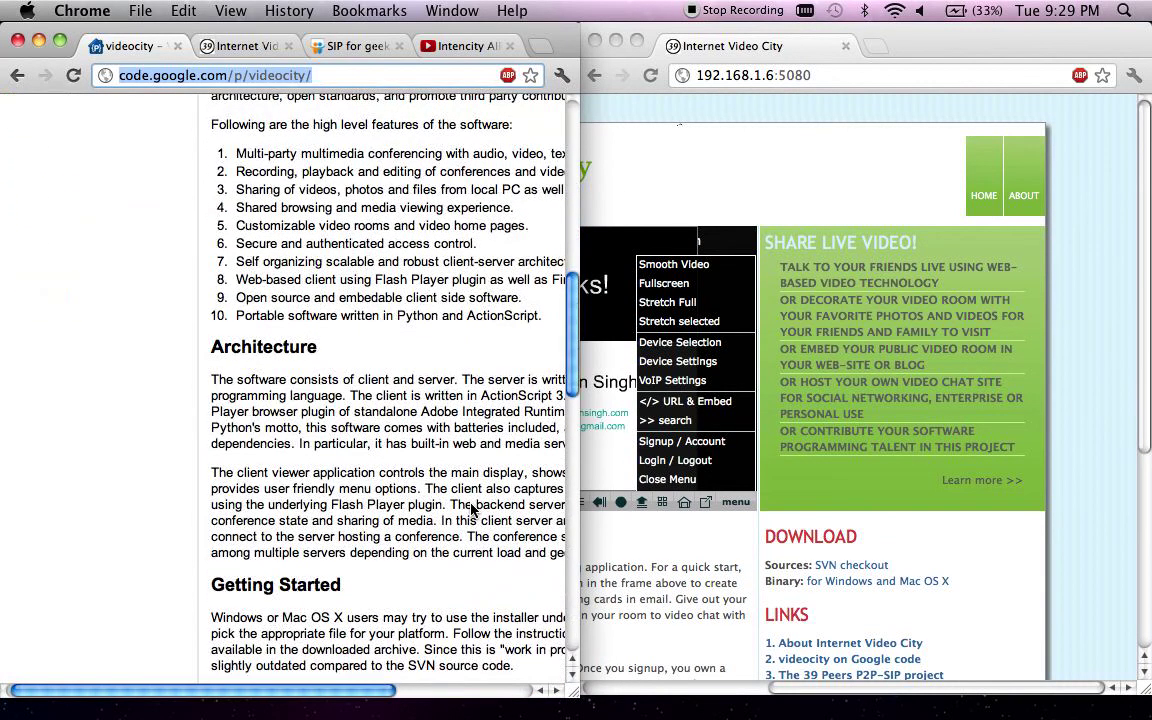